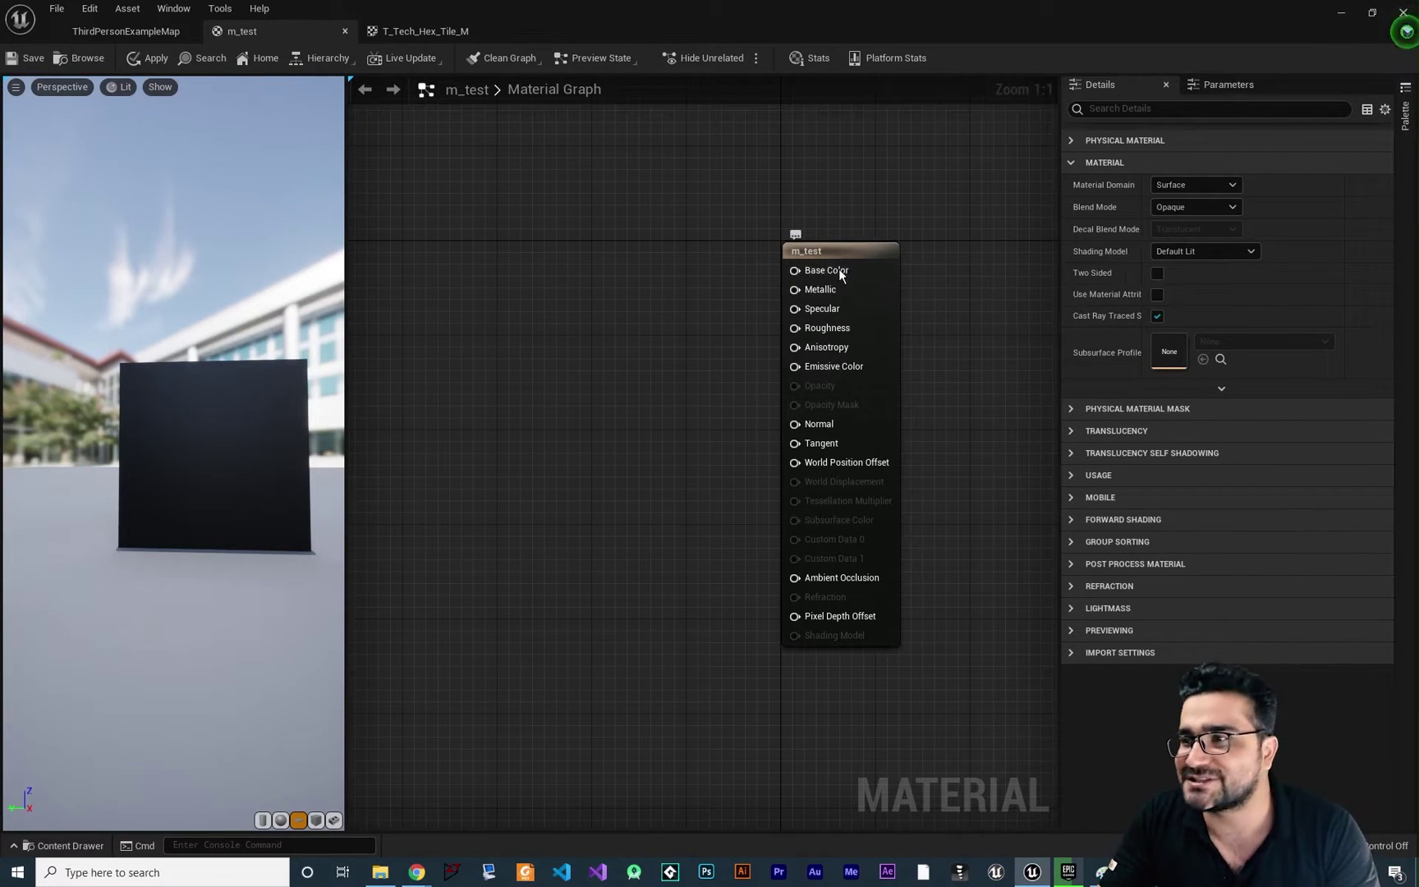
- Add a Constant3Vector node to the material graph and set its color to bright blue (0, 0.149, 1)
right_click_drag(697, 358, 760, 354)
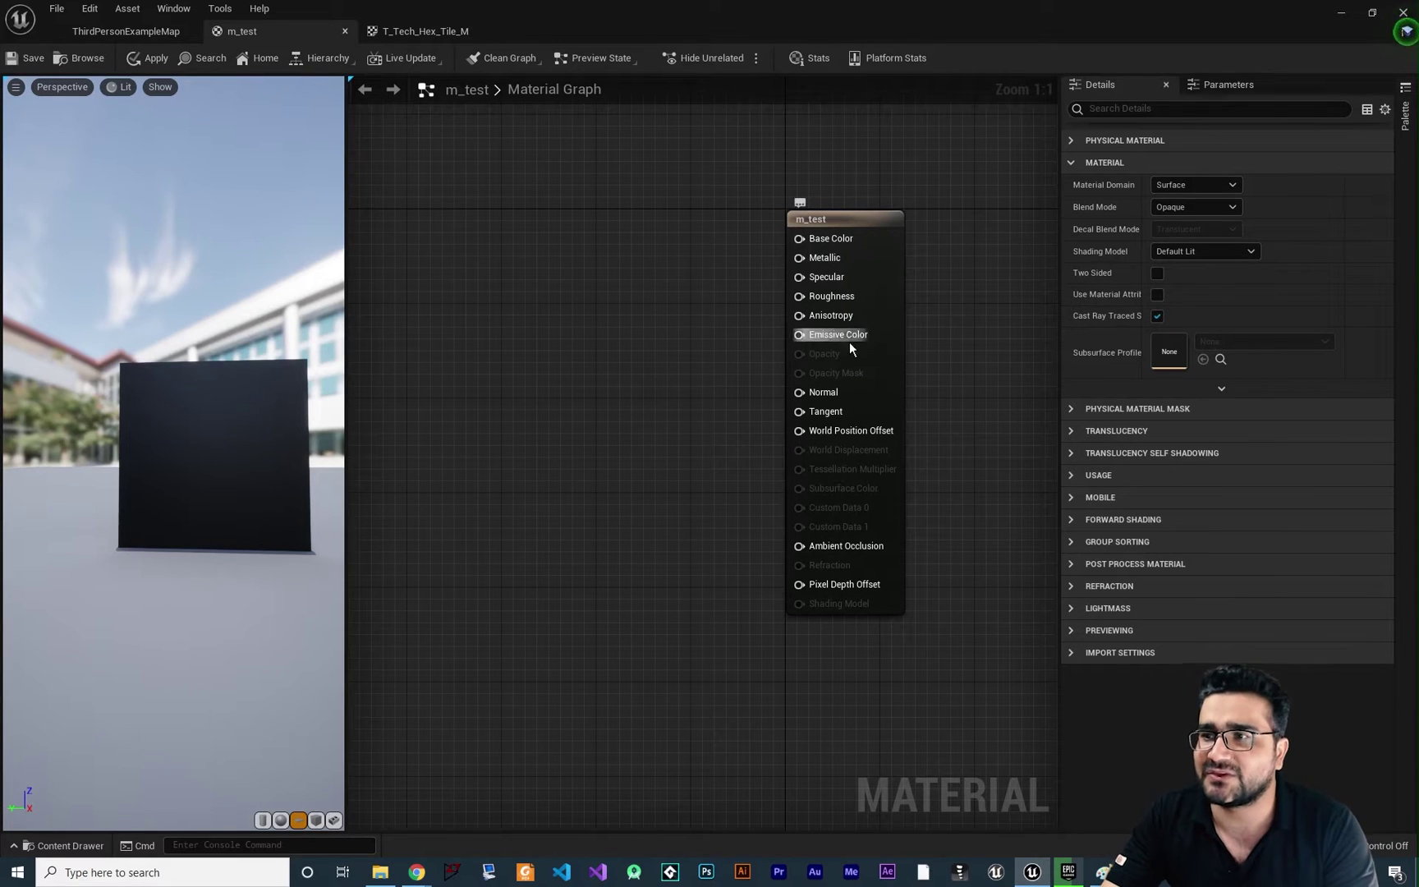
left_click(536, 350)
left_click_drag(563, 356, 536, 354)
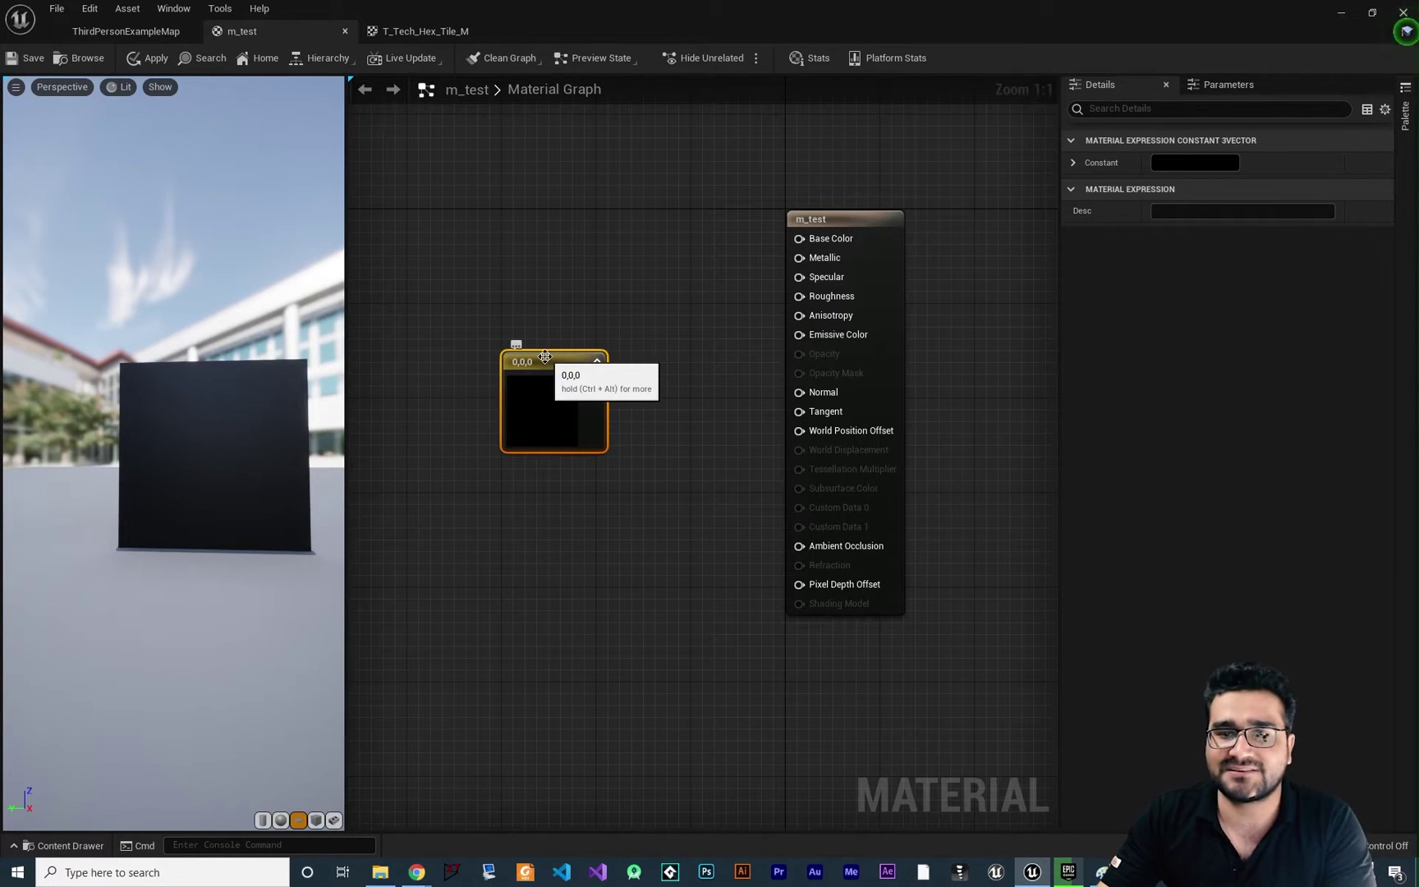
double_click(556, 411)
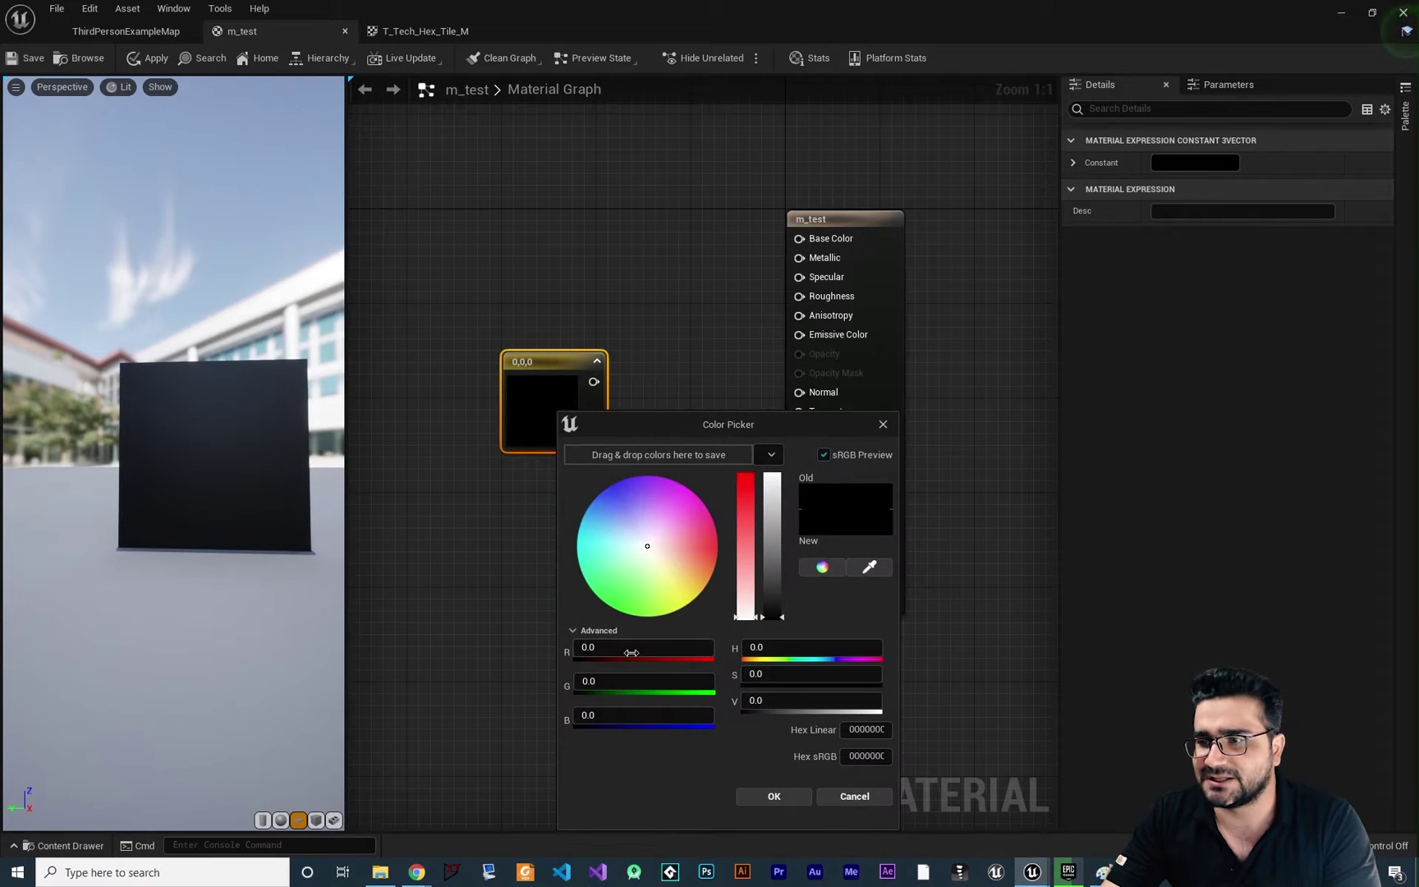
left_click_drag(631, 652, 703, 652)
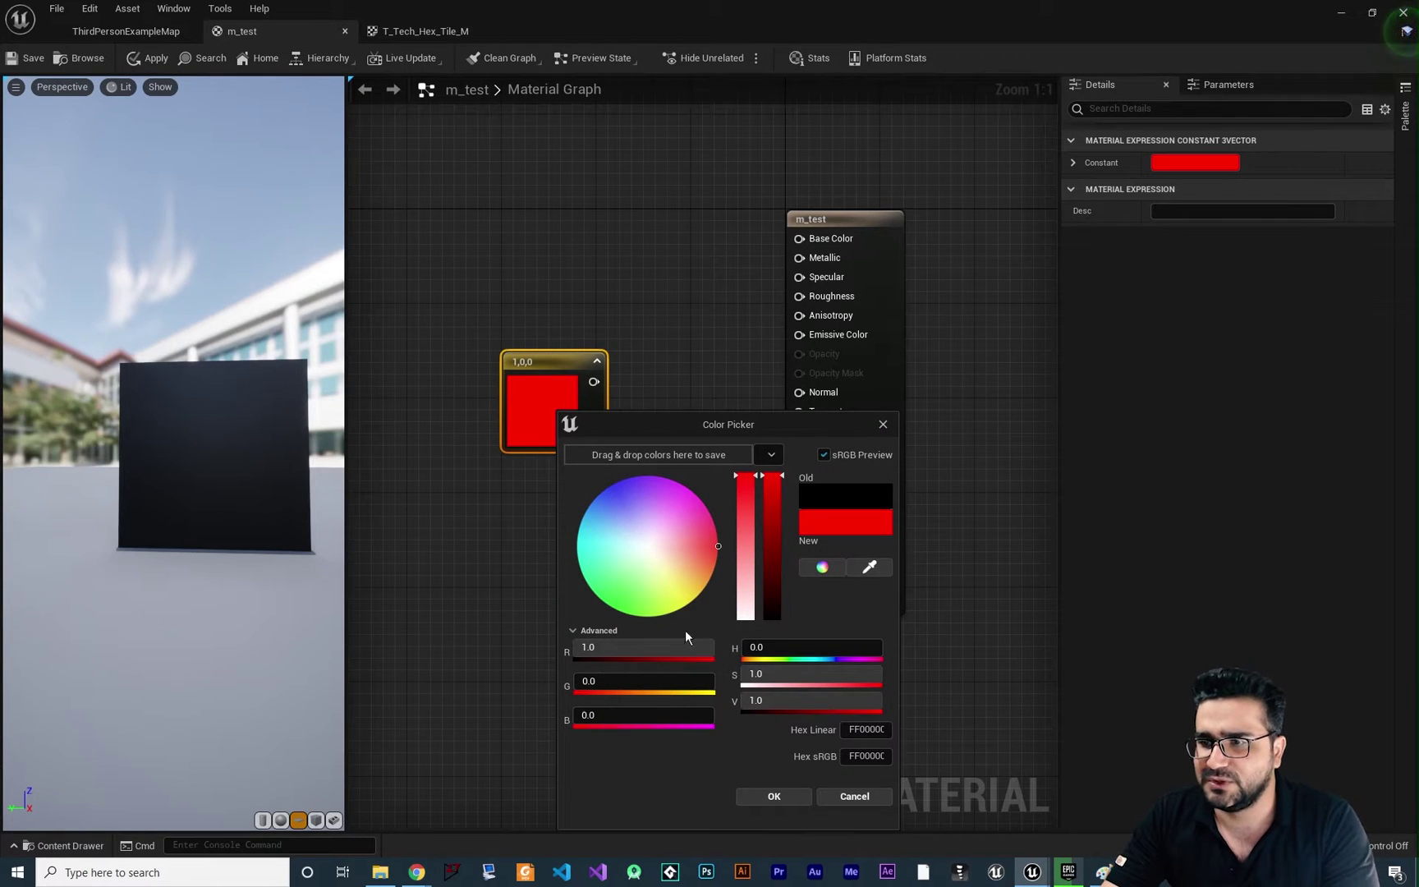
left_click(601, 493)
left_click(616, 394)
- Connect the blue vector to the material's Emissive Color, then preview it on the sphere and return to the plane
left_click_drag(593, 381, 799, 334)
left_click_drag(220, 454, 262, 454)
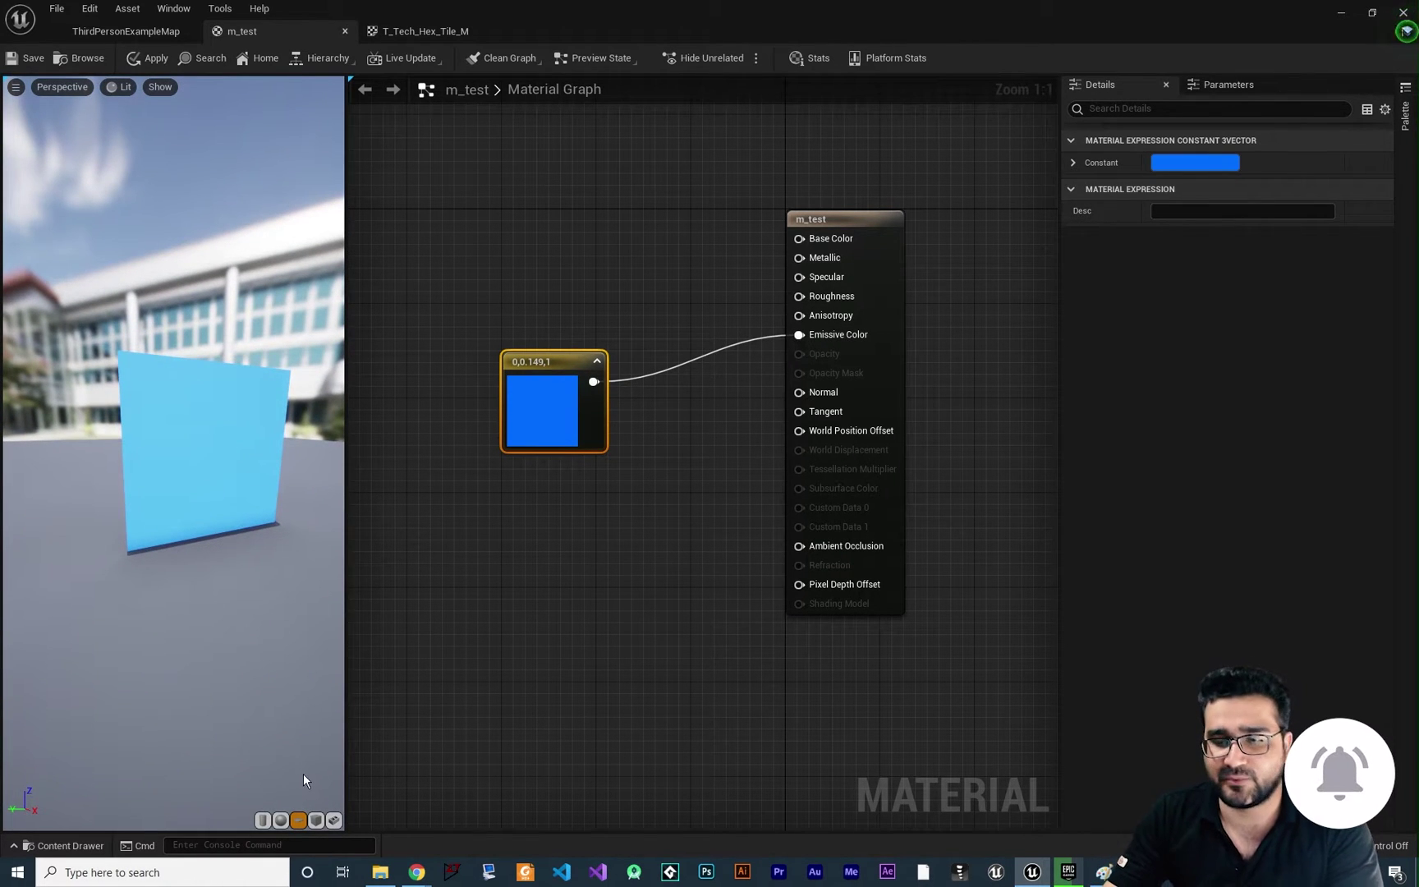
left_click(281, 819)
left_click_drag(266, 520, 316, 772)
left_click(298, 820)
left_click_drag(229, 480, 271, 480)
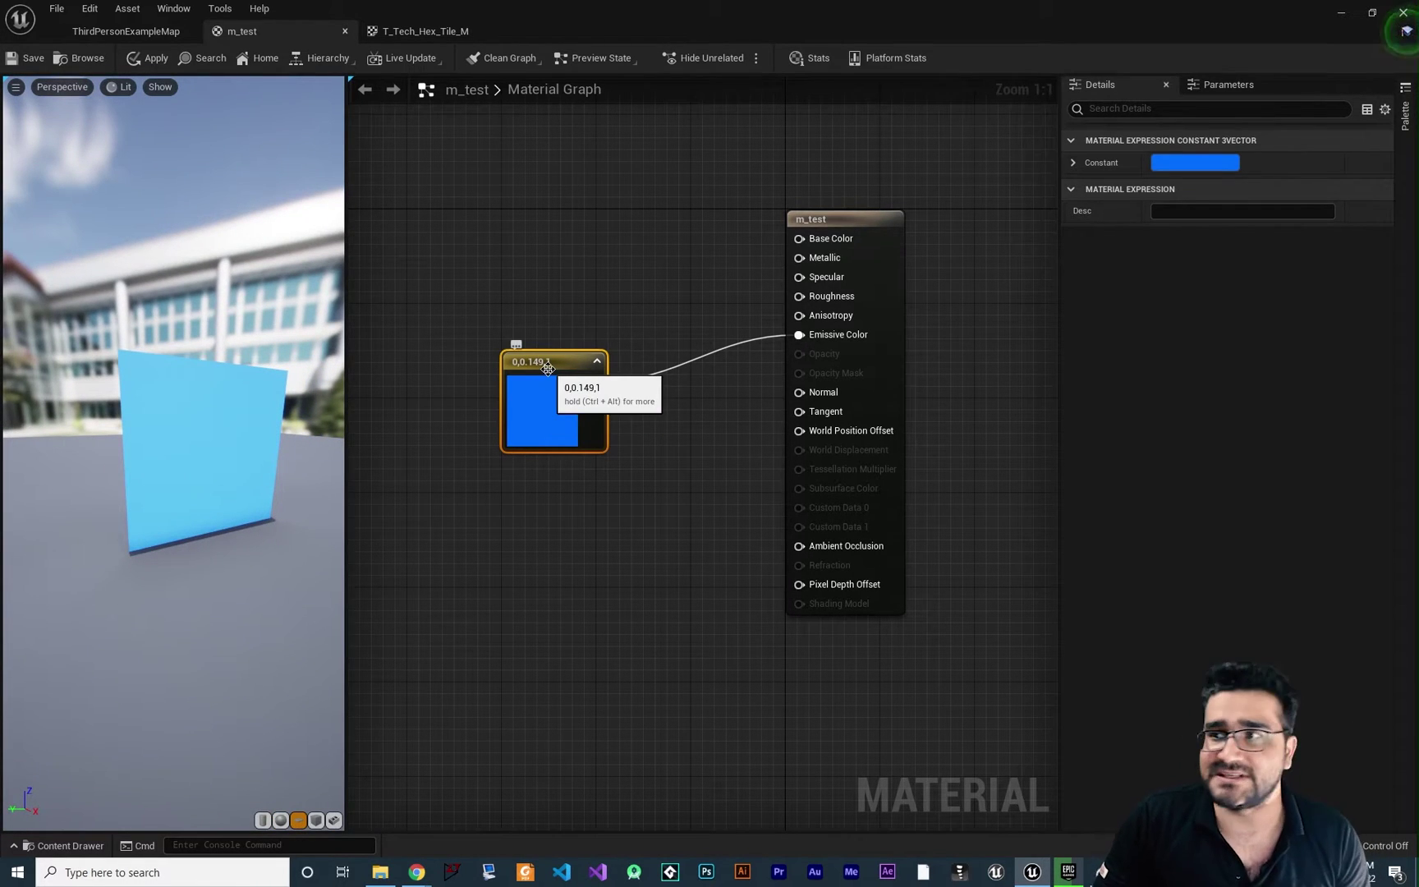
- Change the emissive vector's color to green 0 and blue 20
double_click(555, 403)
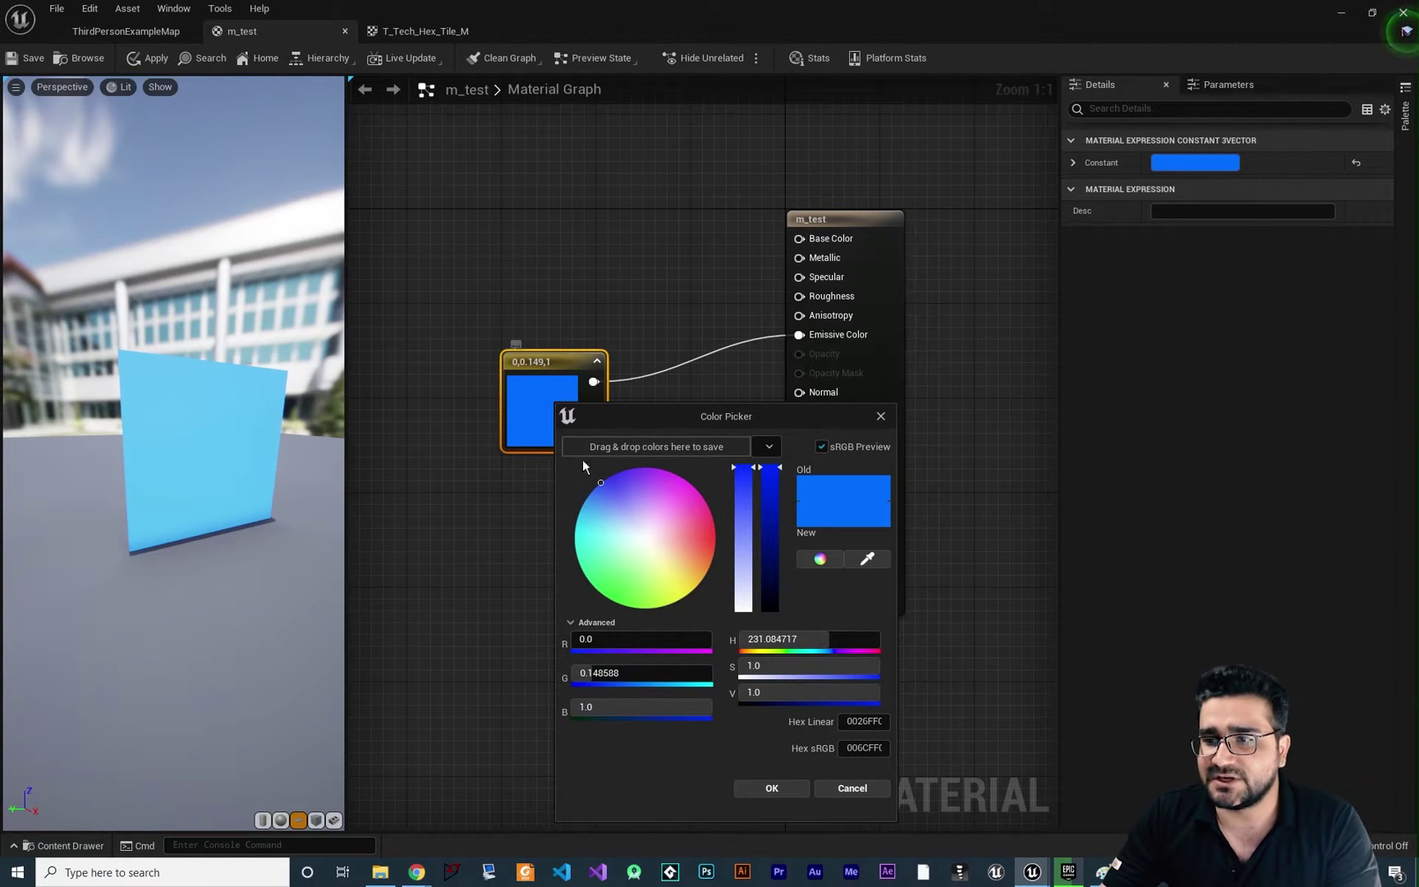
left_click(602, 675)
type("0")
key("Tab")
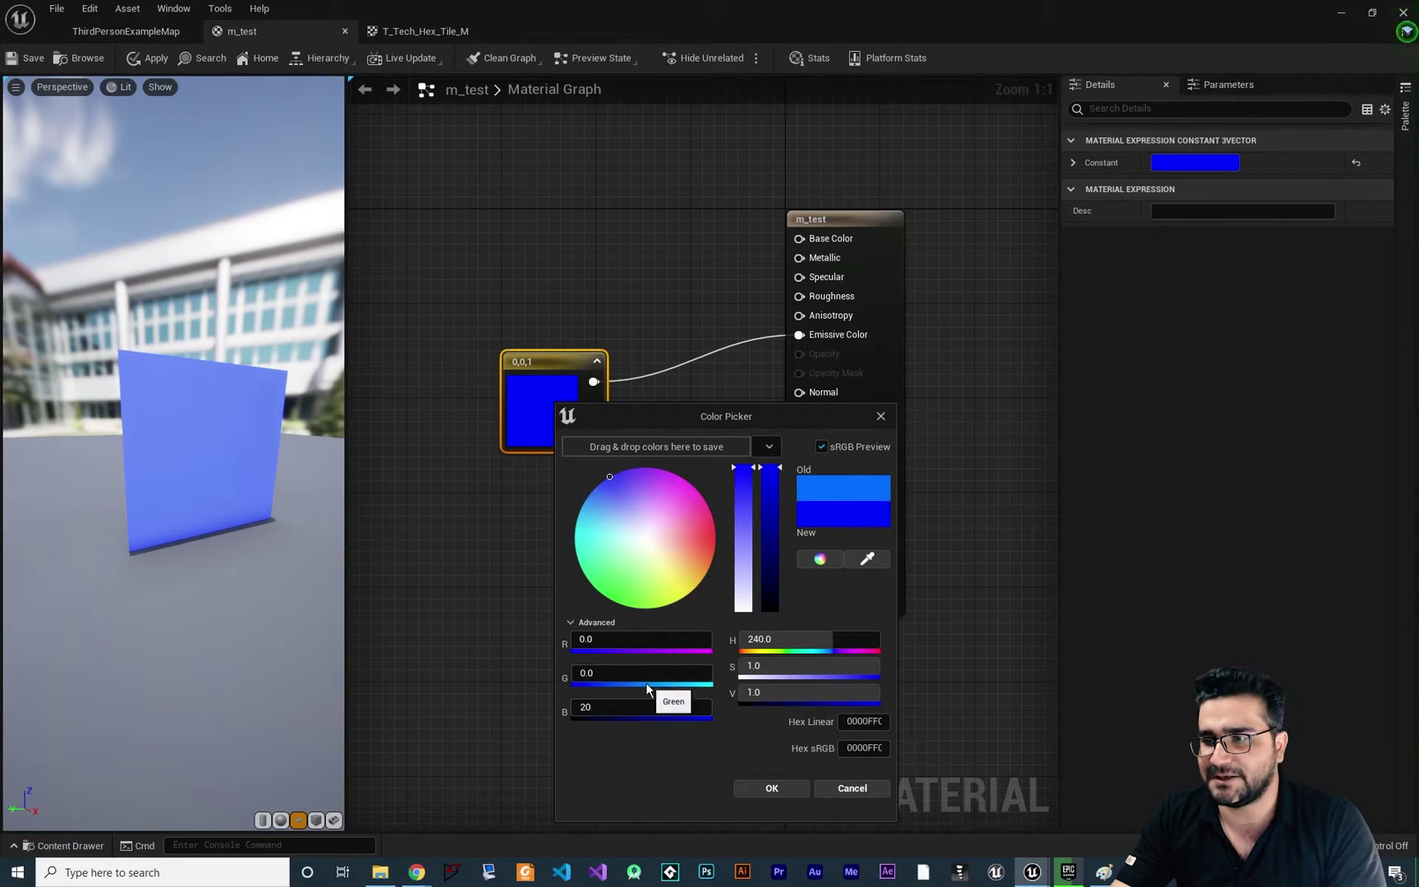
type("20")
key("Return")
left_click(772, 789)
- Examine the emissive glow in the preview on the plane, sphere and cylinder shapes
left_click(409, 481)
mouse_move(211, 451)
left_mouse_down()
mouse_move(211, 427)
mouse_move(226, 463)
left_mouse_up()
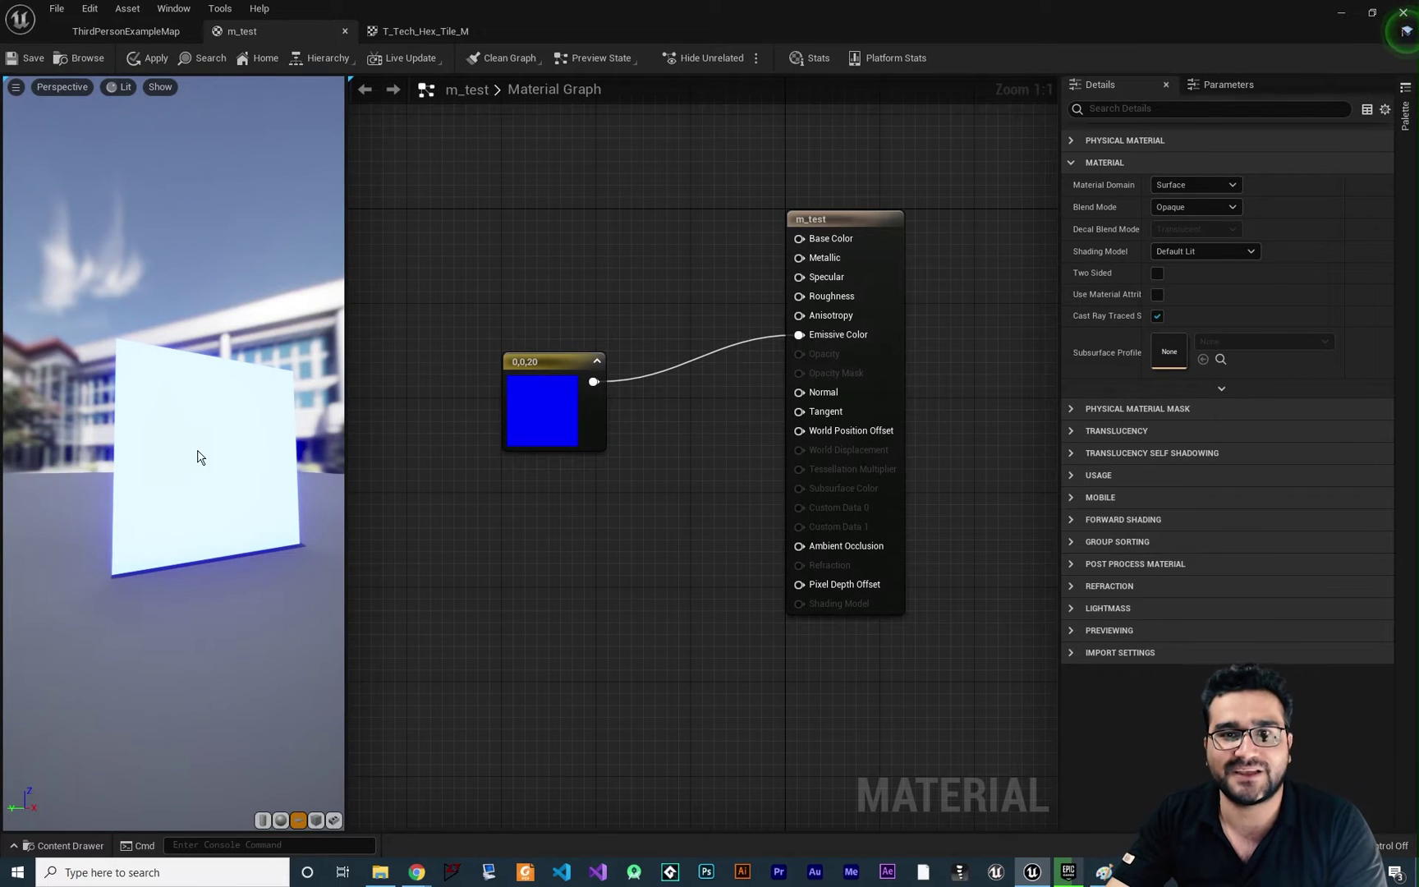
left_click(279, 820)
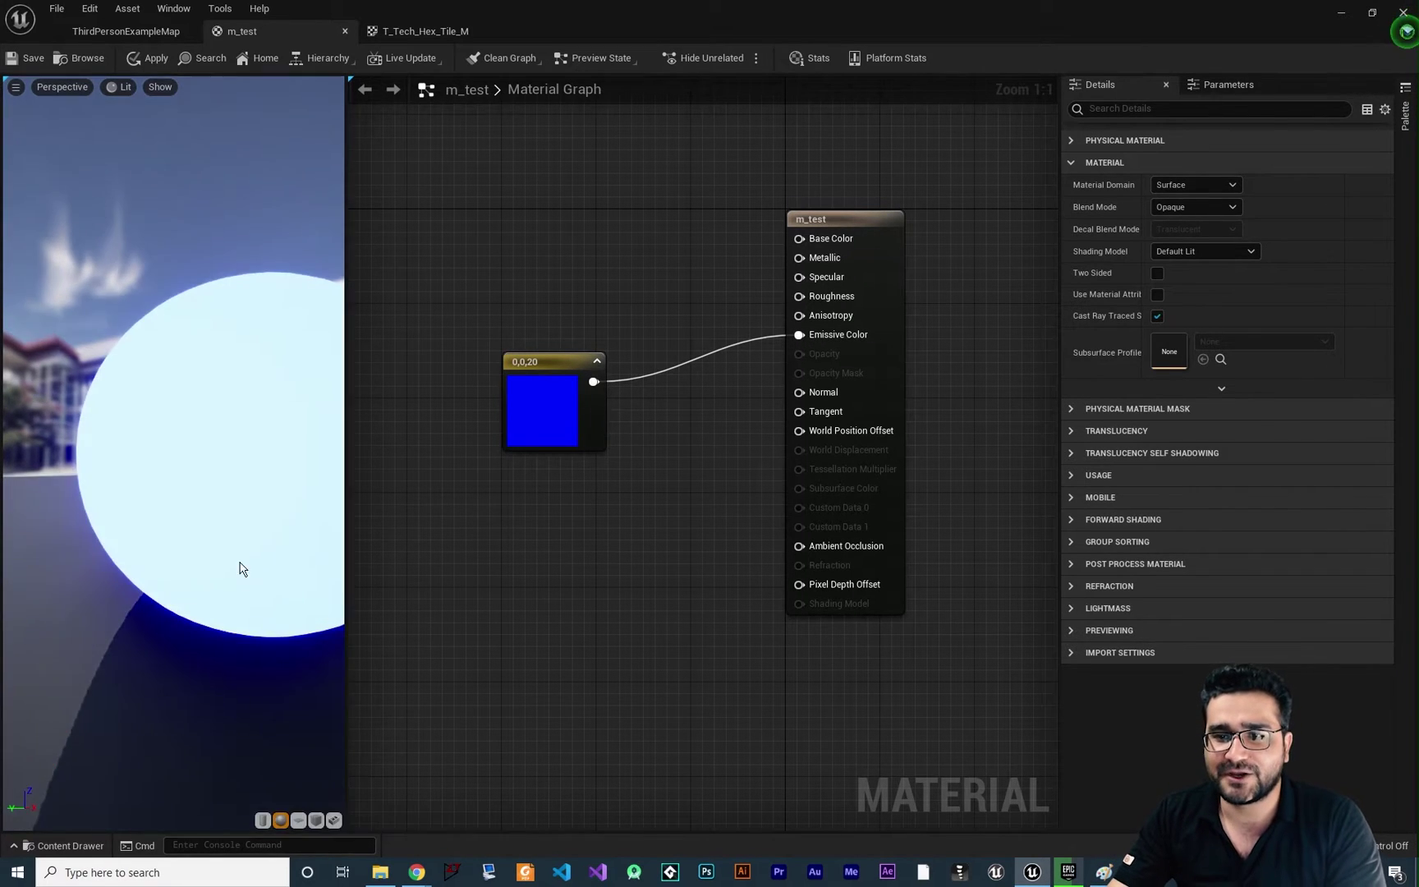
left_click_drag(230, 495, 271, 459)
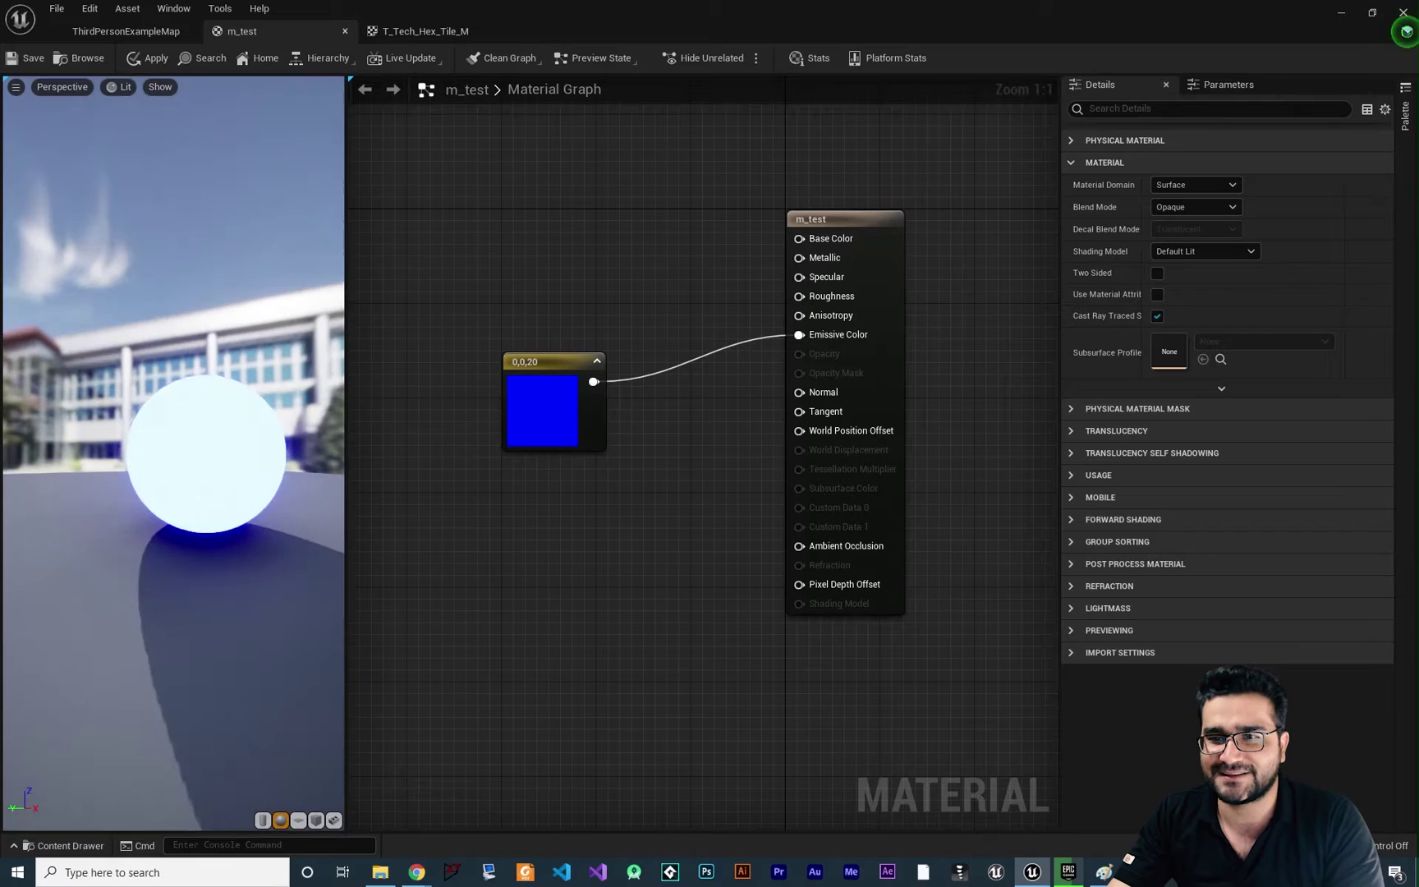
left_click(263, 820)
mouse_move(332, 676)
left_mouse_down()
mouse_move(312, 649)
mouse_move(332, 677)
left_mouse_up()
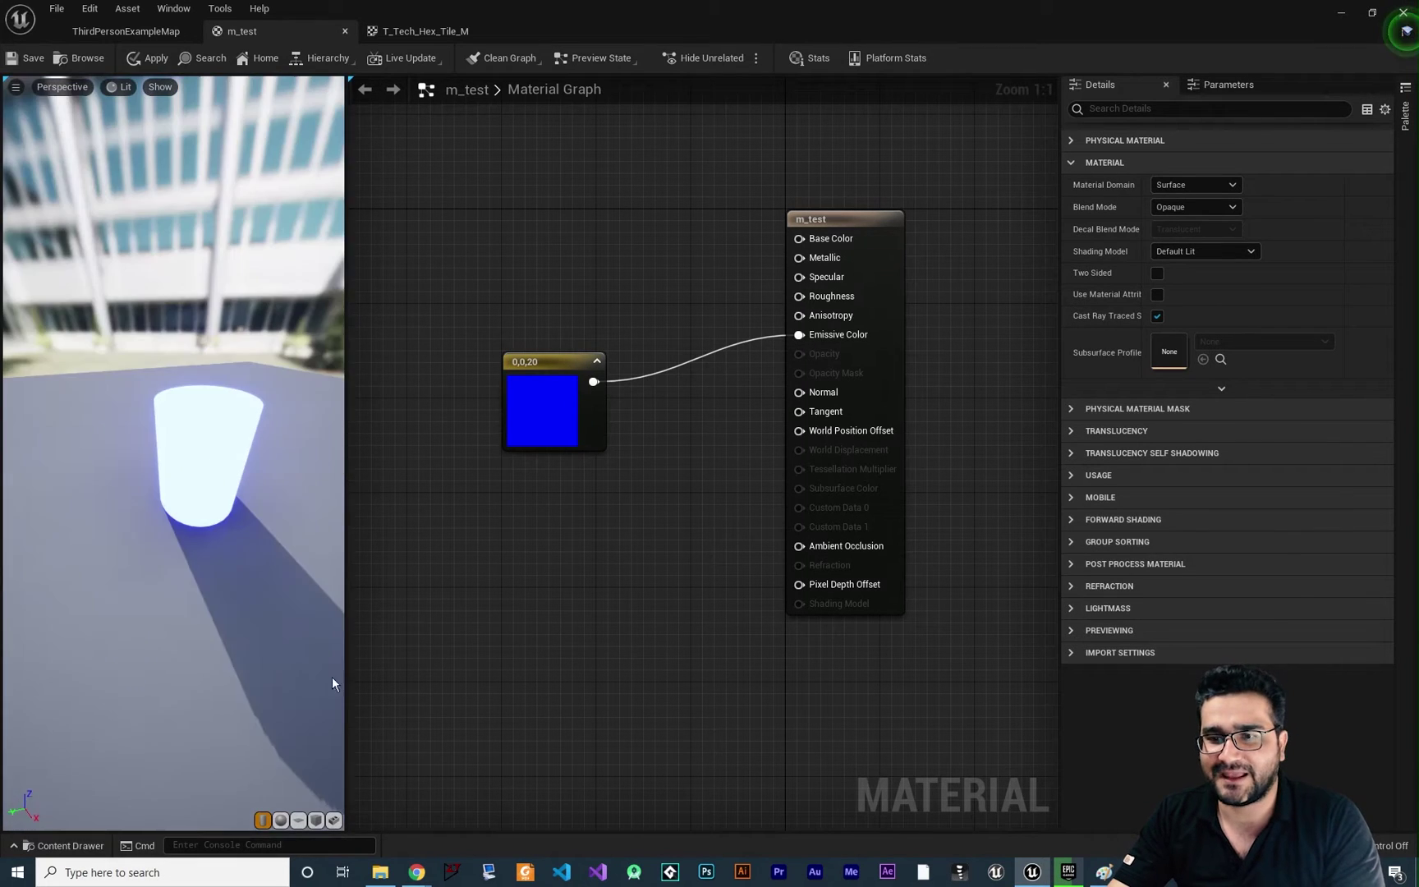
left_click(297, 820)
left_click_drag(213, 492, 222, 456)
scroll(266, 475, "down", 3)
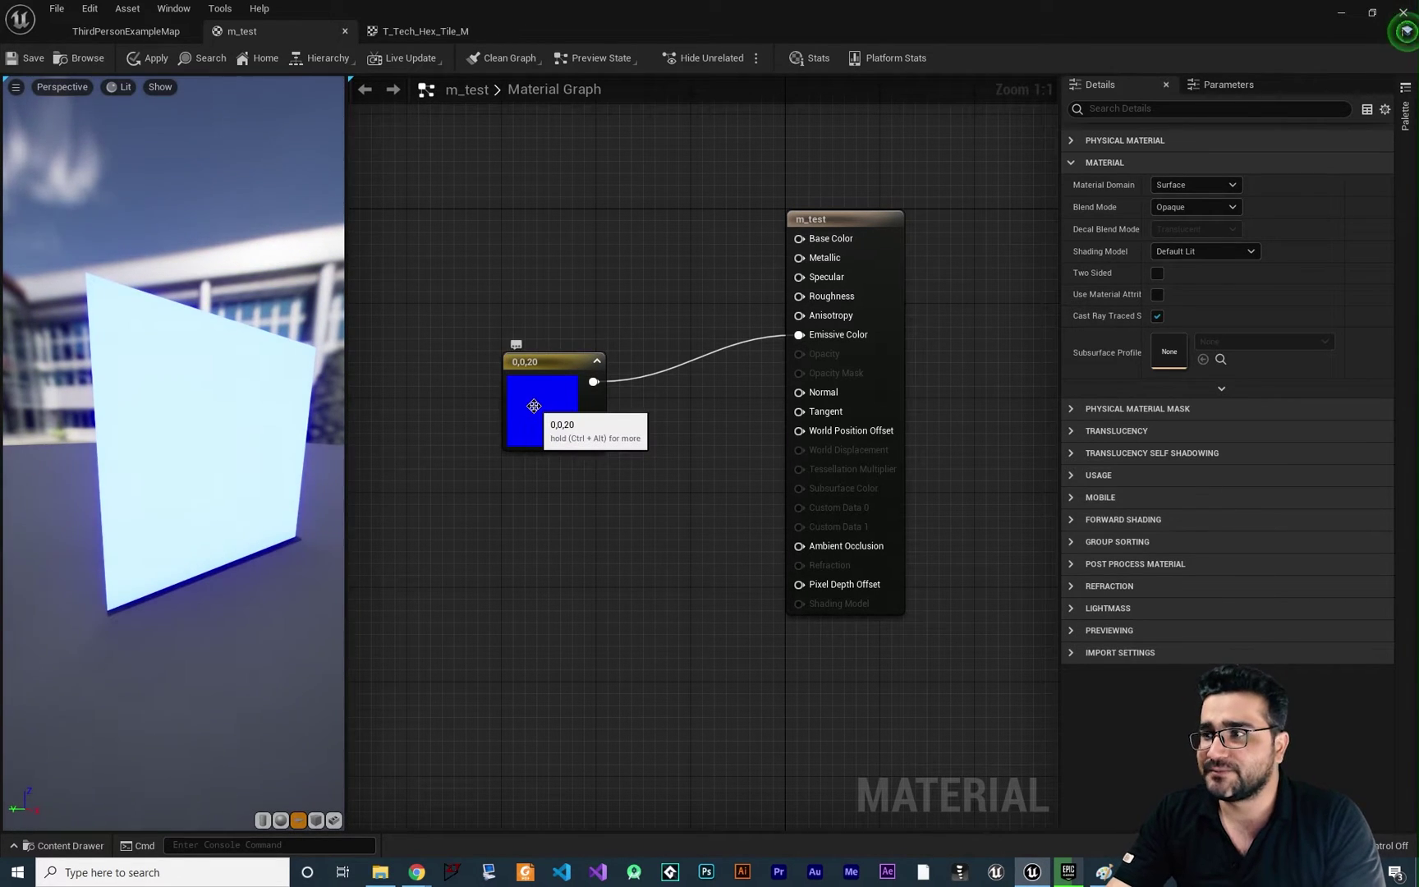
- Raise the emissive vector's blue value to 100
left_click(571, 414)
double_click(556, 402)
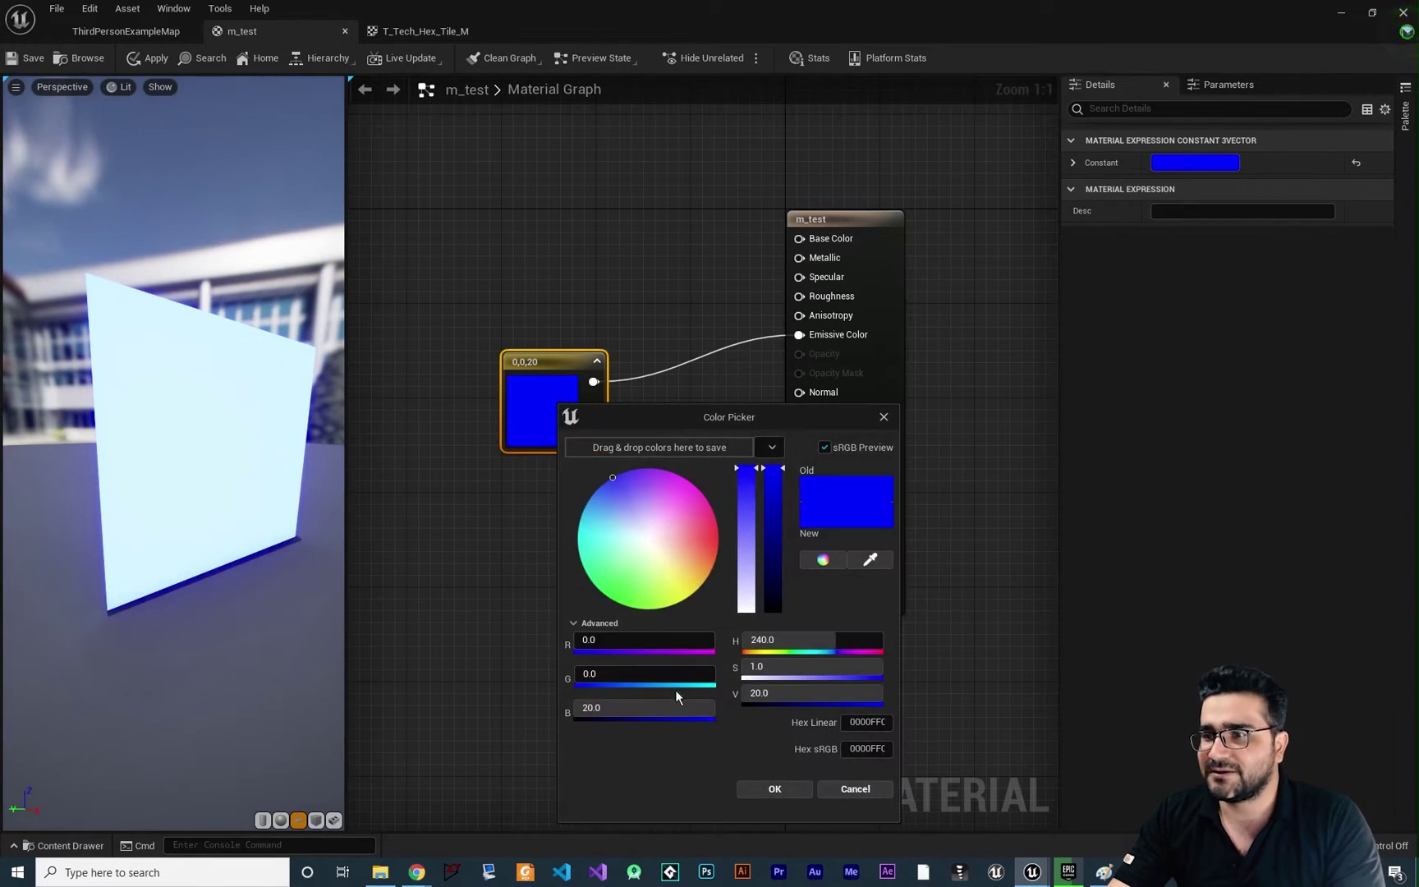
left_click(623, 711)
type("1")
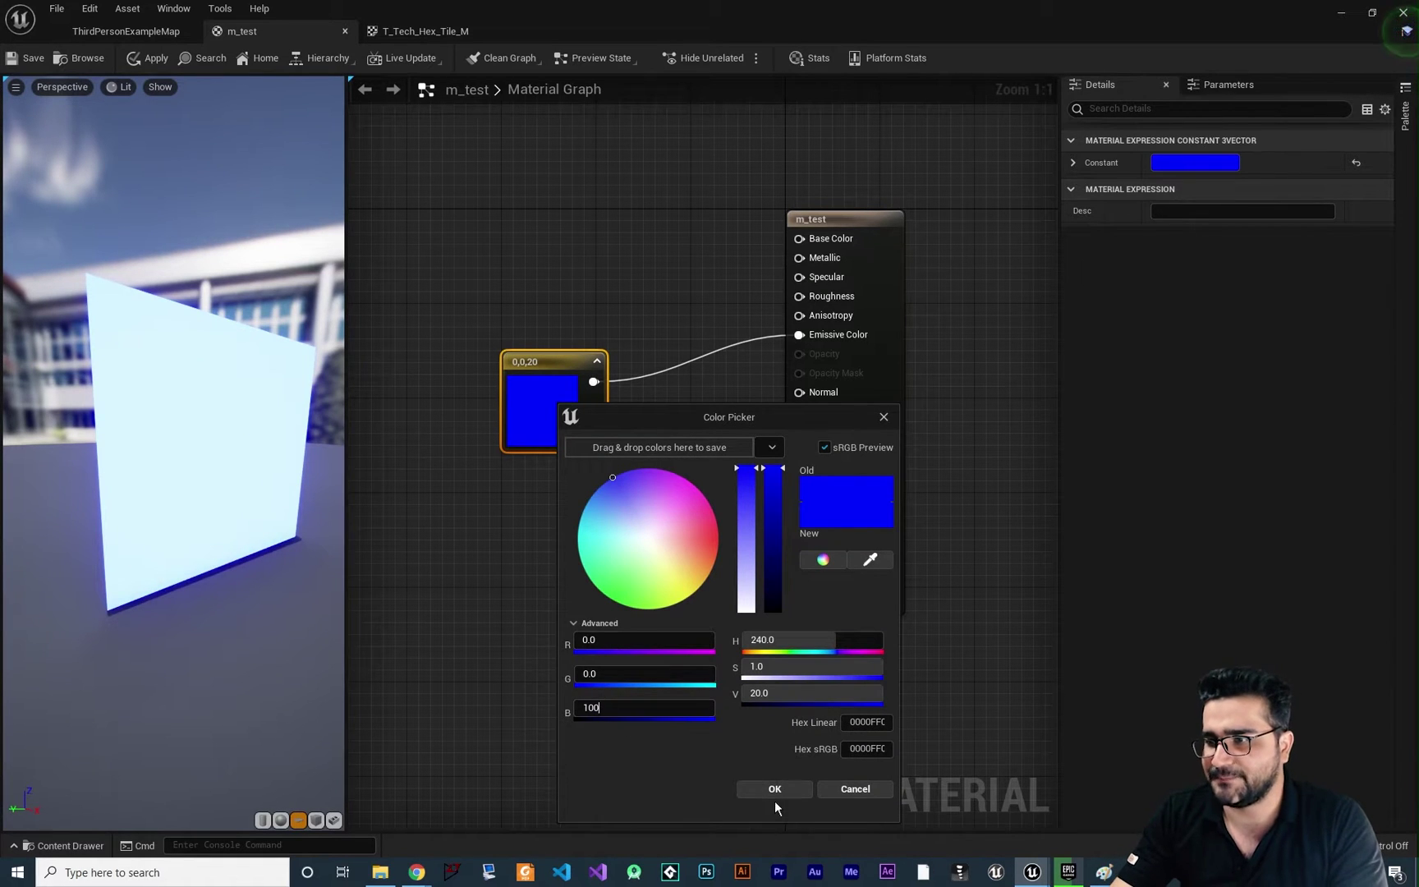
type("00")
left_click(775, 791)
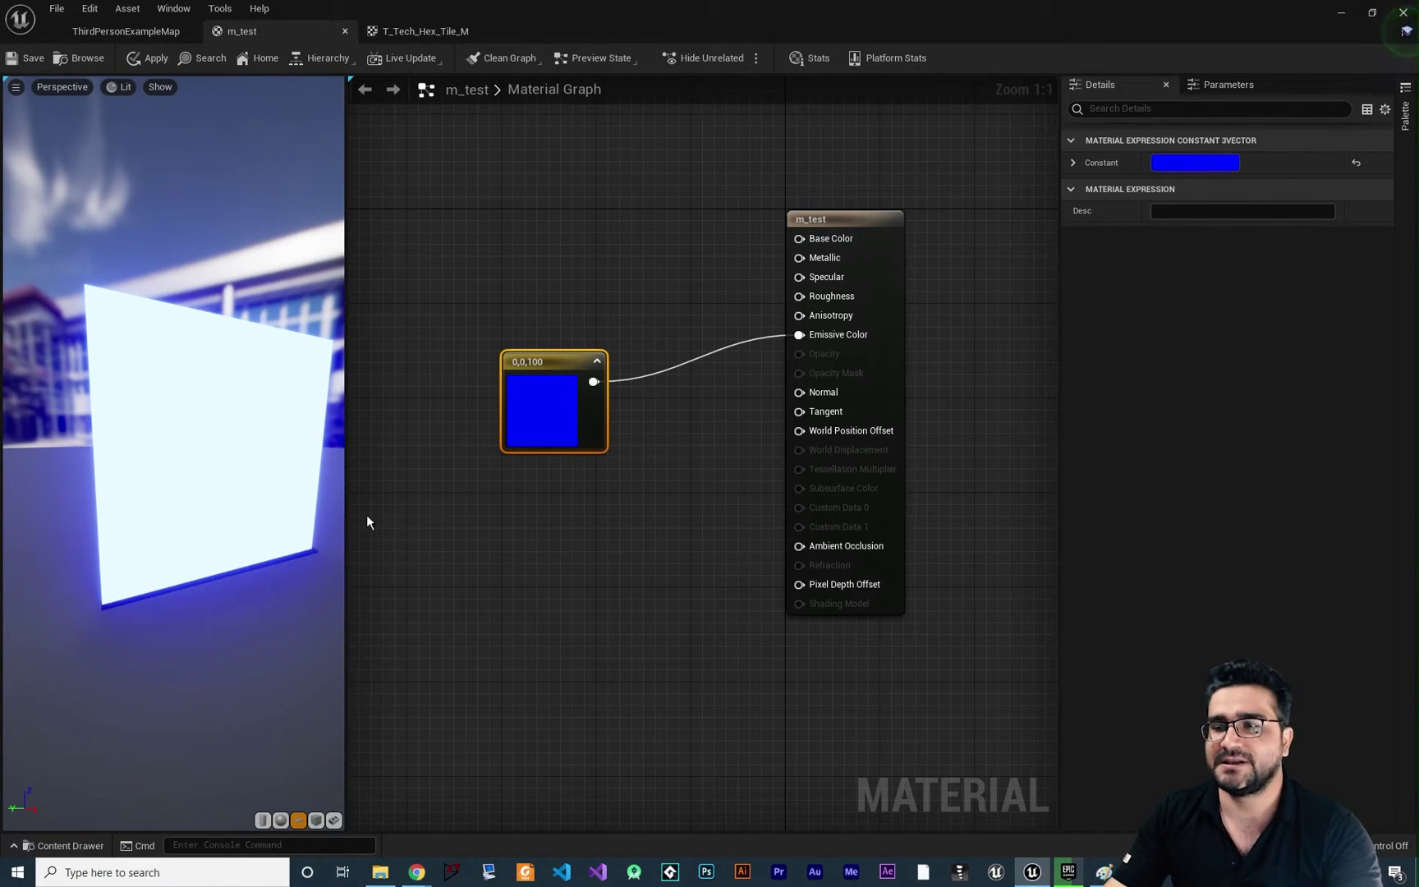
- Replace the vector constant with a T_Tech_Hex_Tile_M texture sample whose RGB output feeds Emissive Color
key("Delete")
key("ctrl+space")
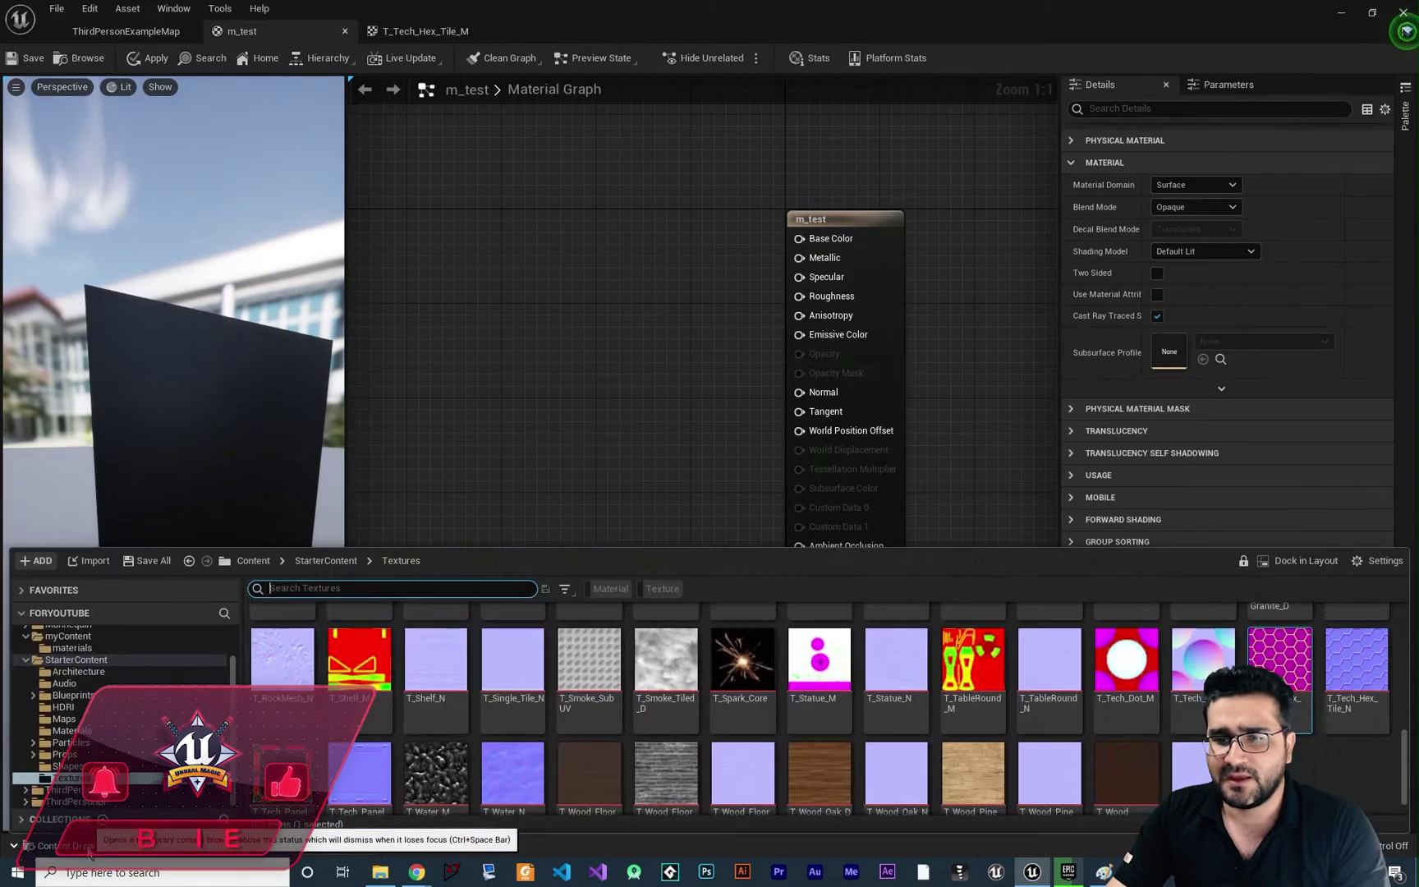
scroll(1066, 734, "up", 1)
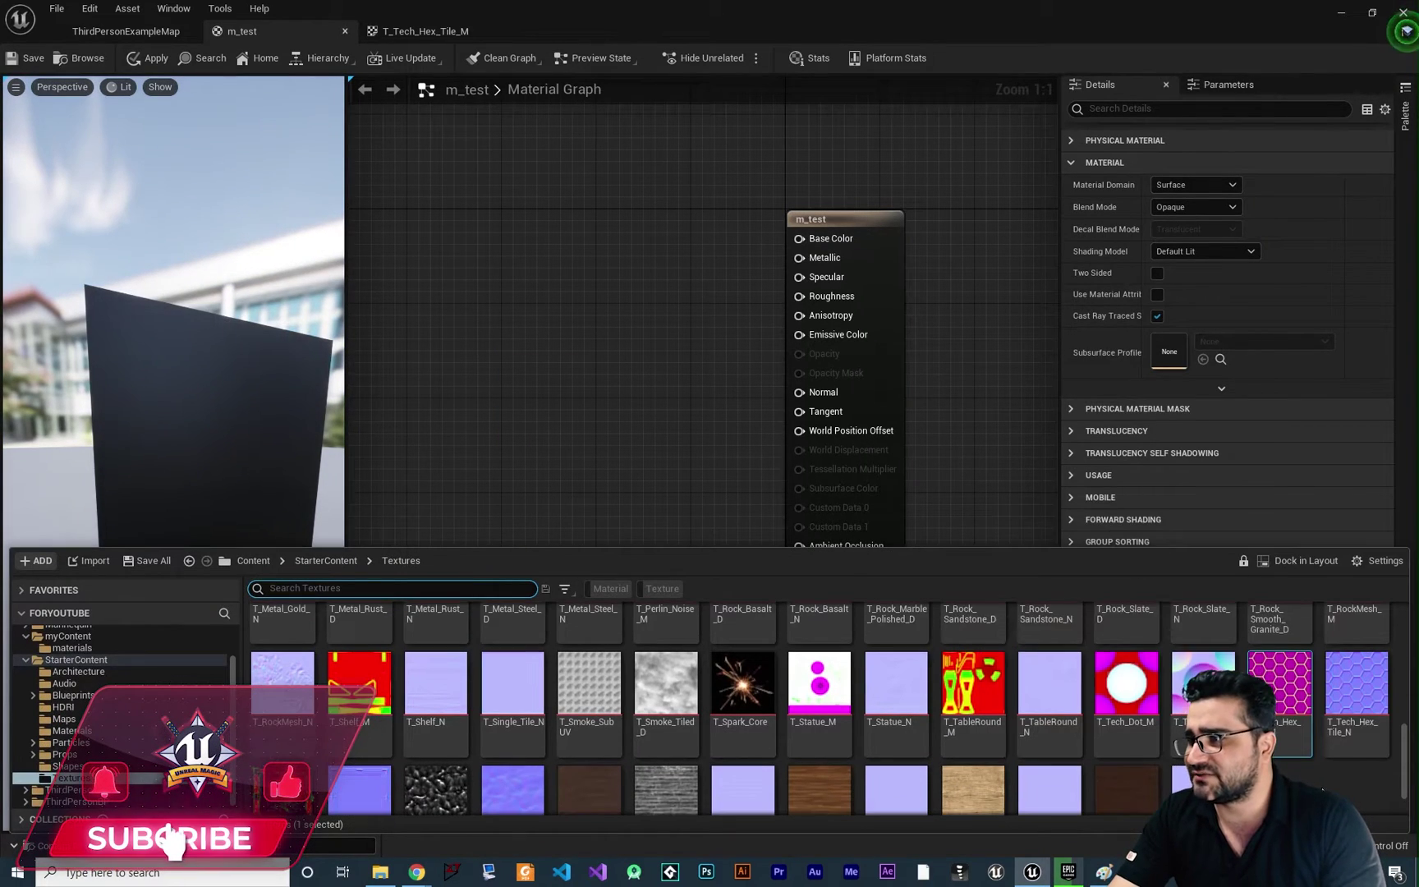
mouse_move(1293, 692)
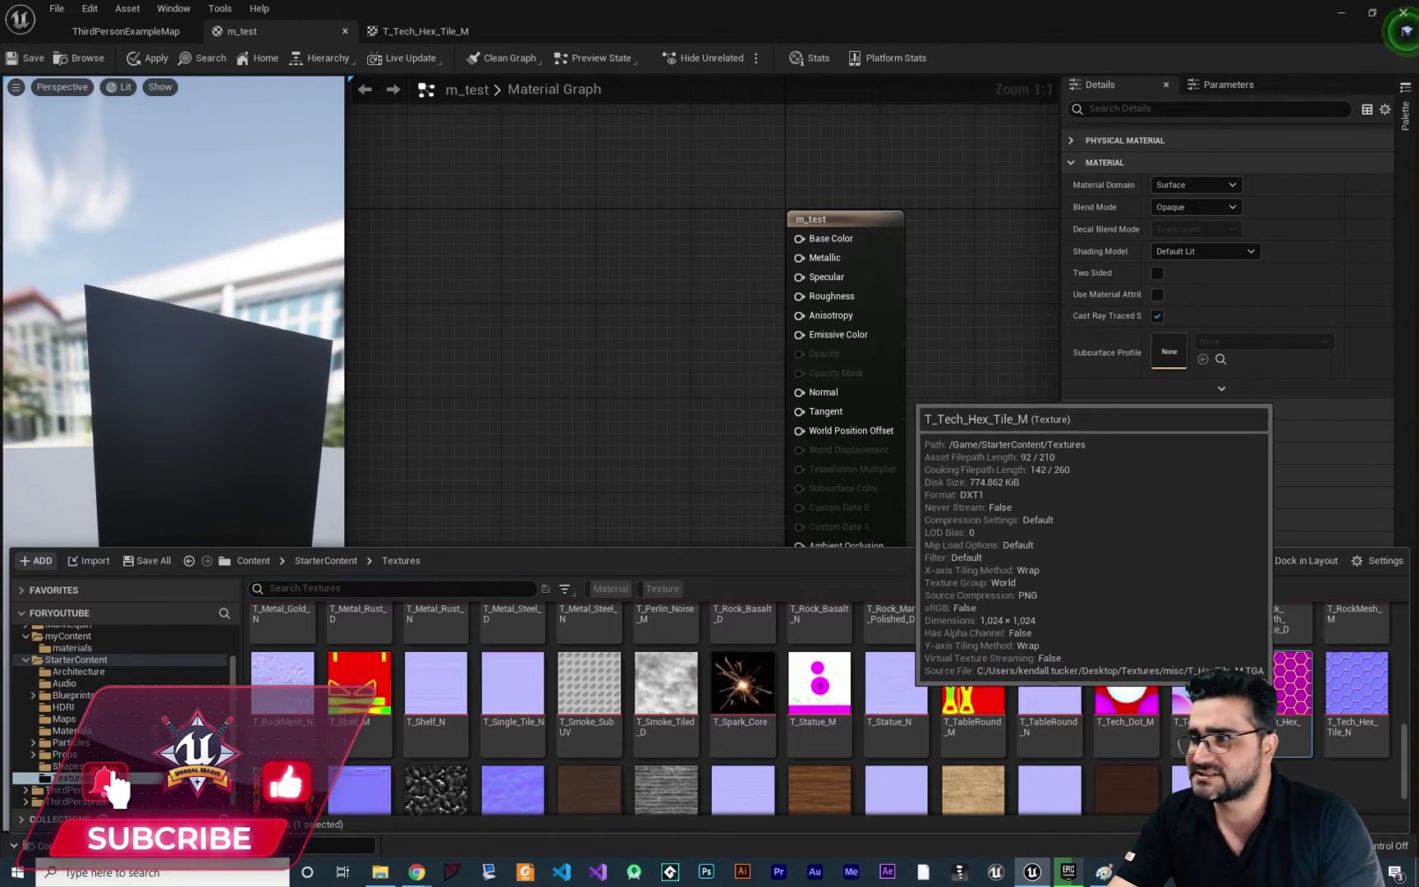
left_click_drag(1293, 692, 518, 305)
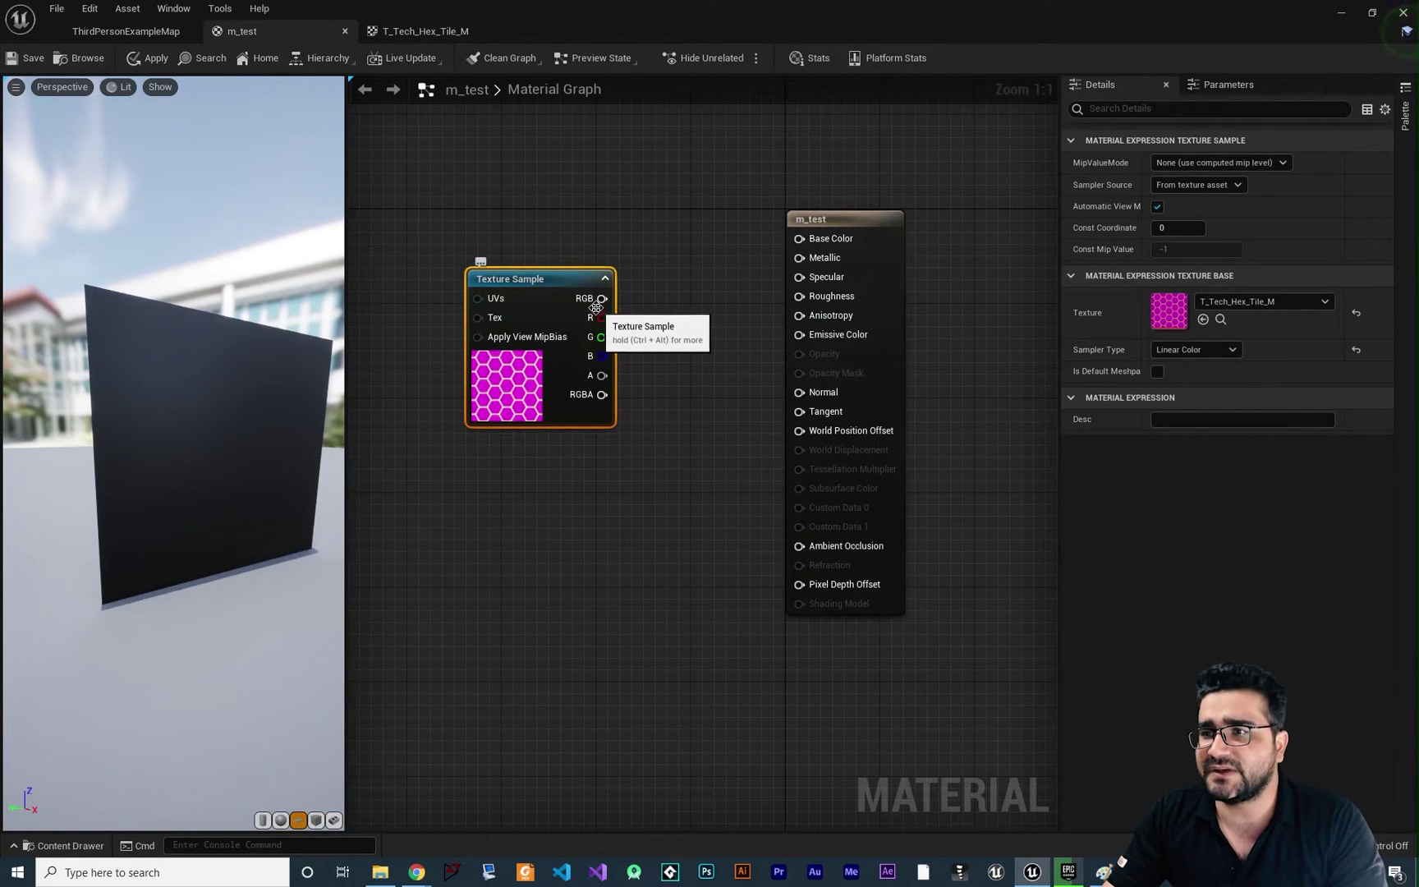
left_click_drag(602, 298, 799, 334)
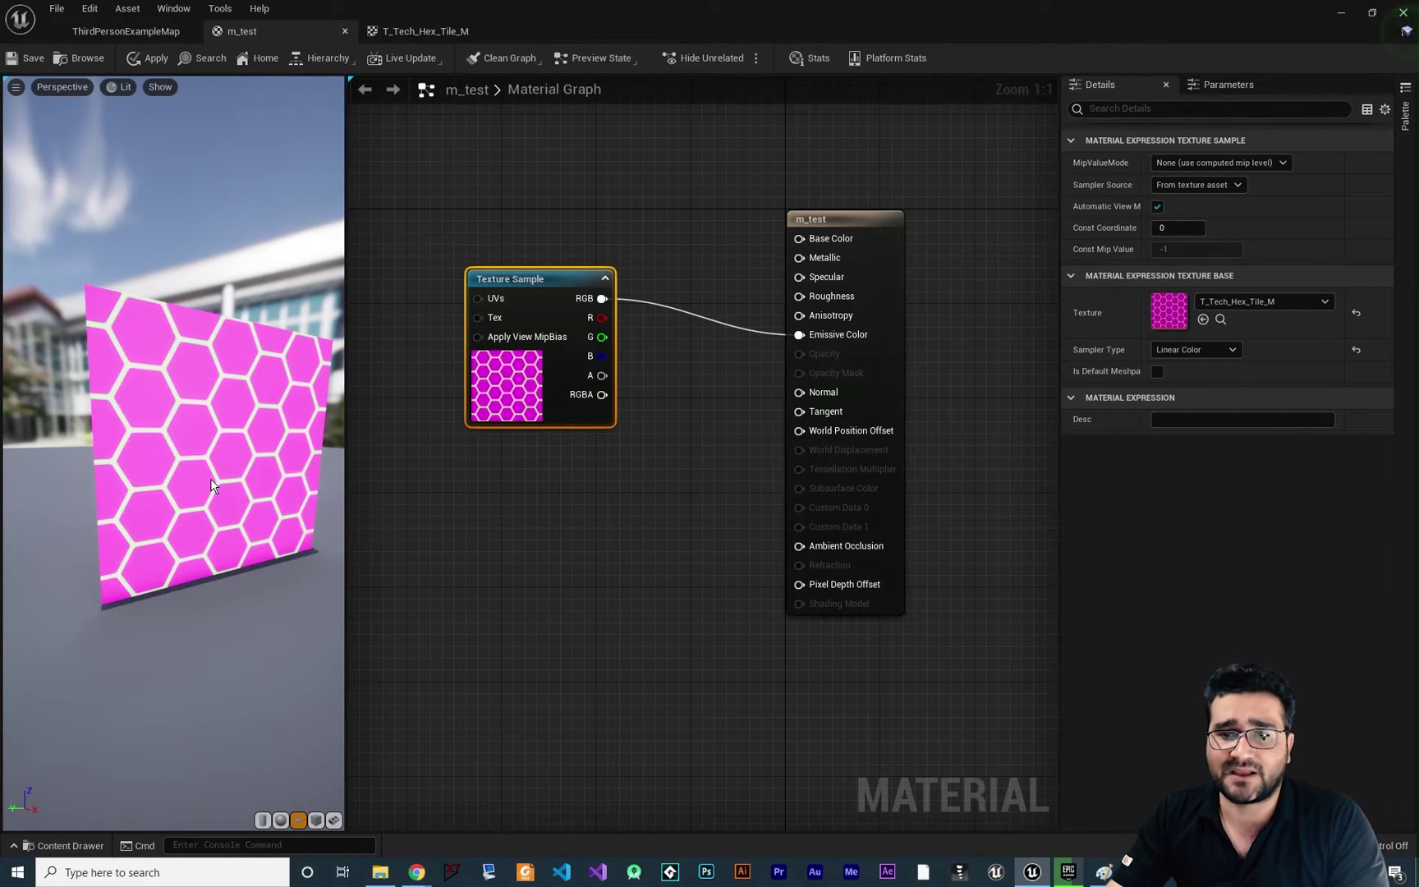
scroll(210, 485, "up", 5)
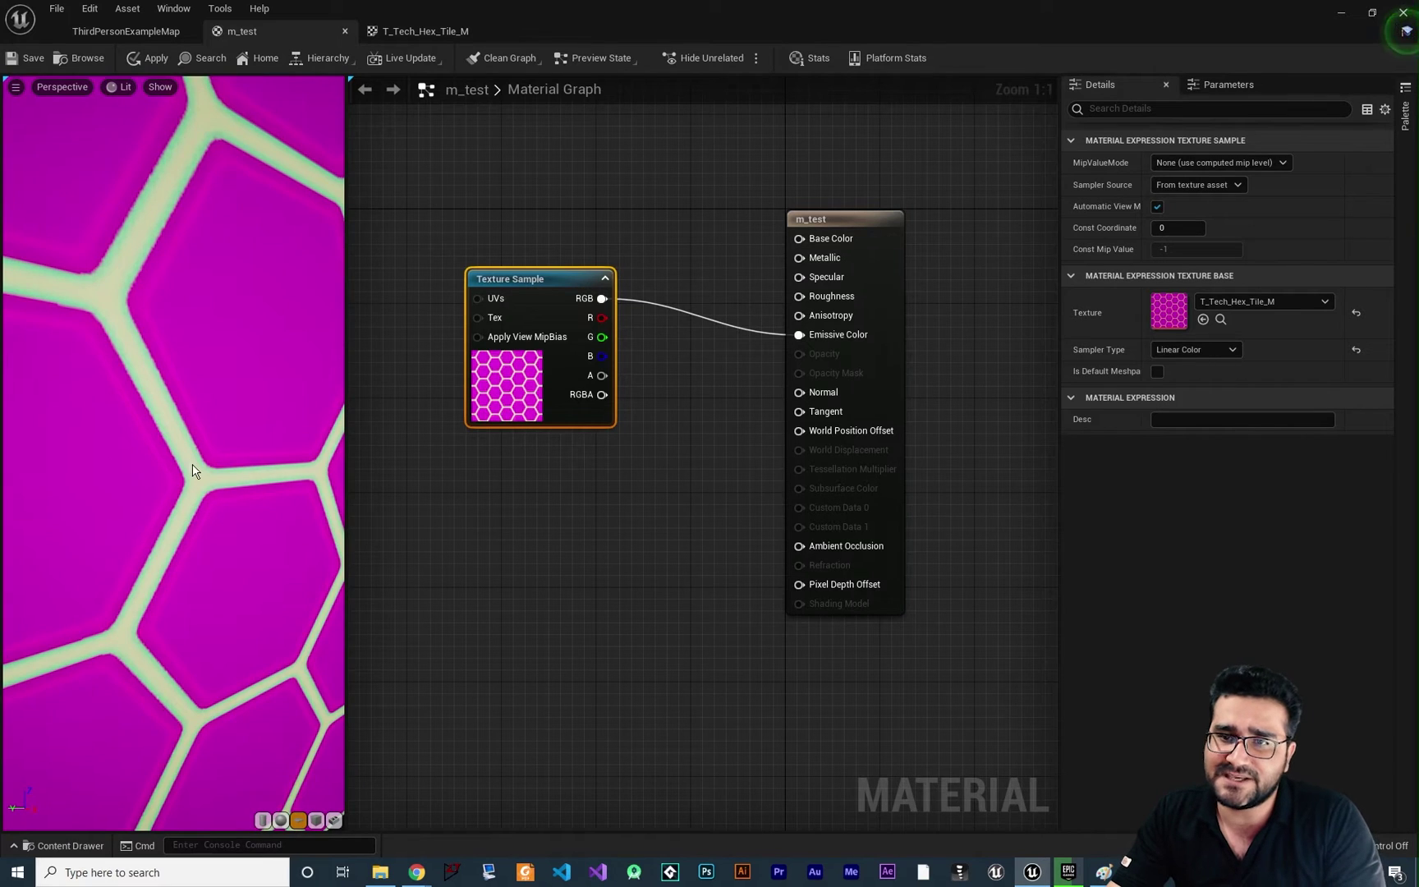
scroll(127, 353, "down", 5)
left_click_drag(127, 350, 194, 356)
scroll(178, 391, "up", 3)
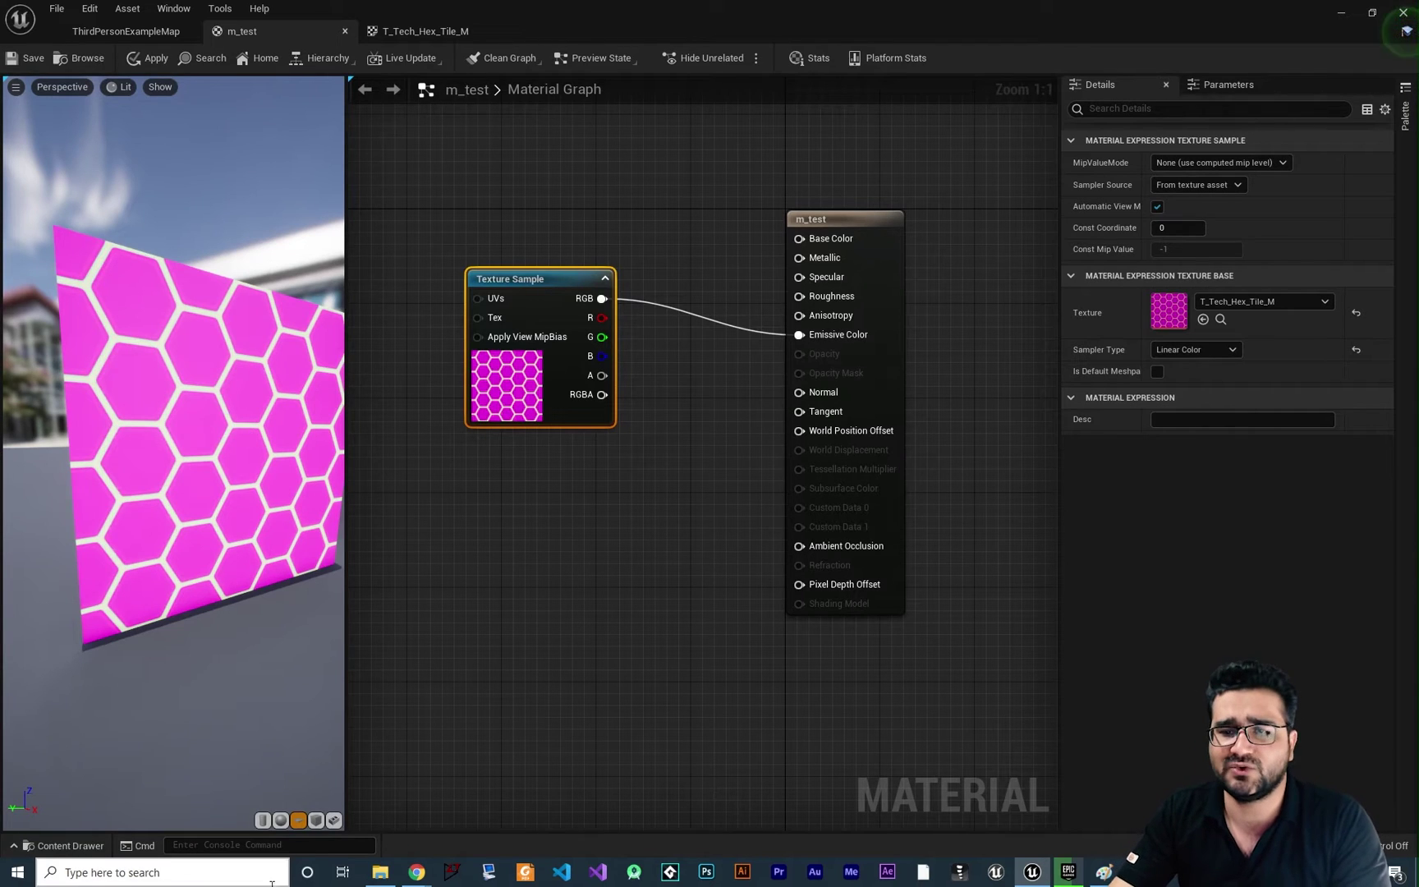
- Open the T_Tech_Hex_Tile_M texture and examine its red, green and blue channels combined and individually
left_click(67, 845)
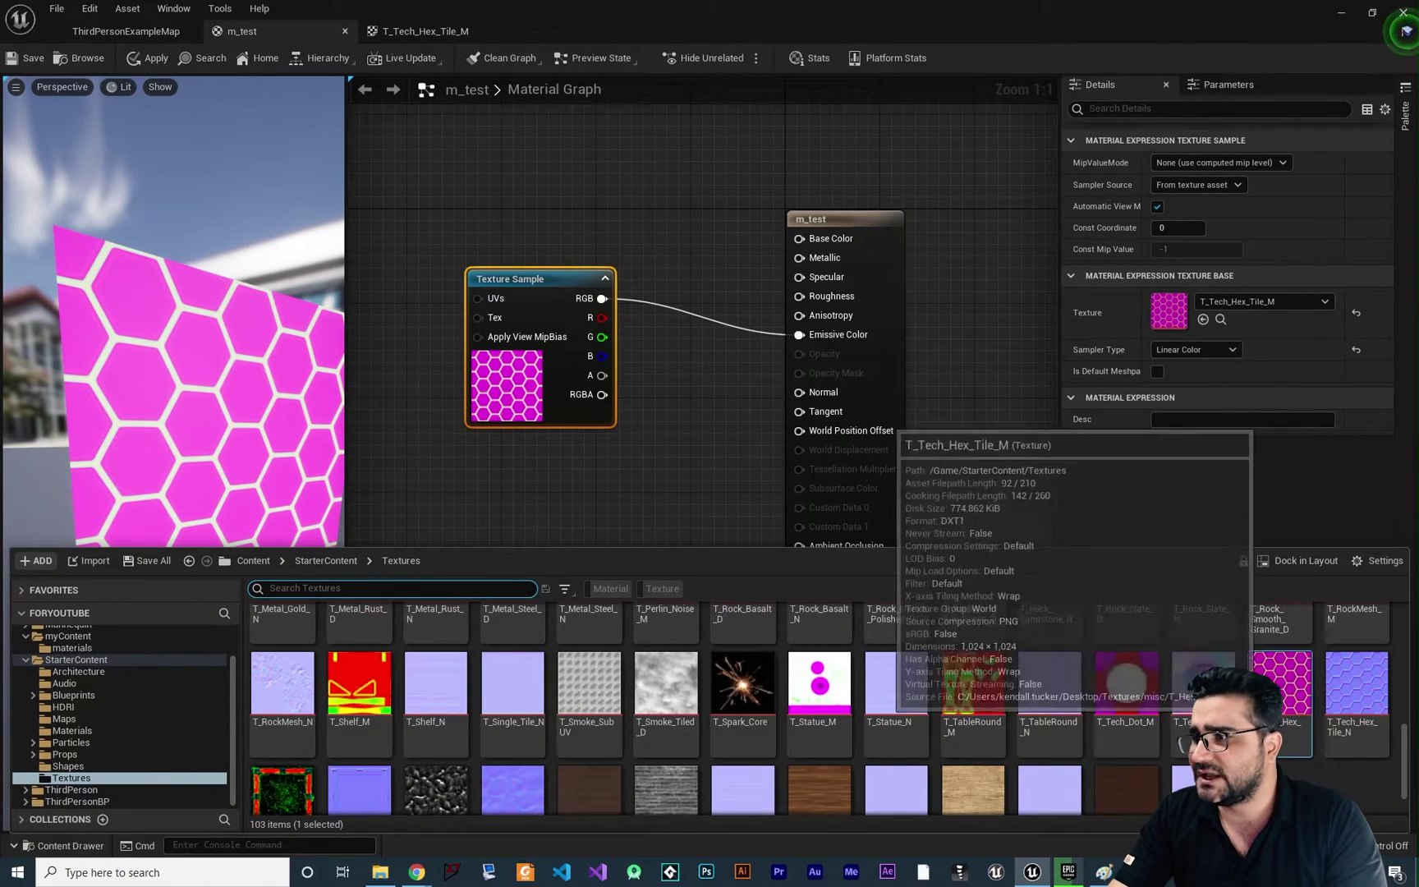
double_click(1280, 685)
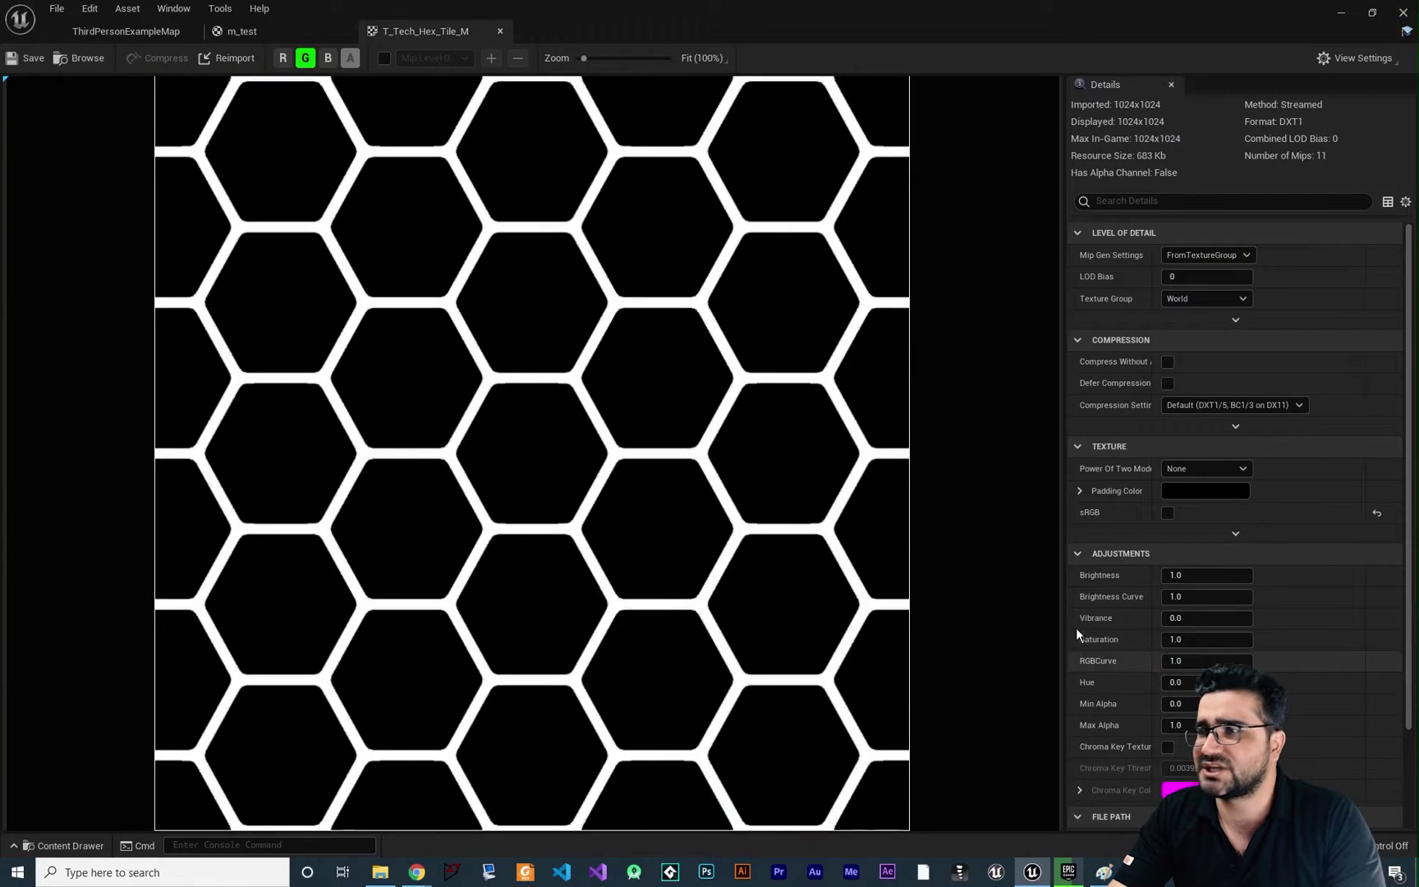
left_click(283, 58)
left_click(328, 57)
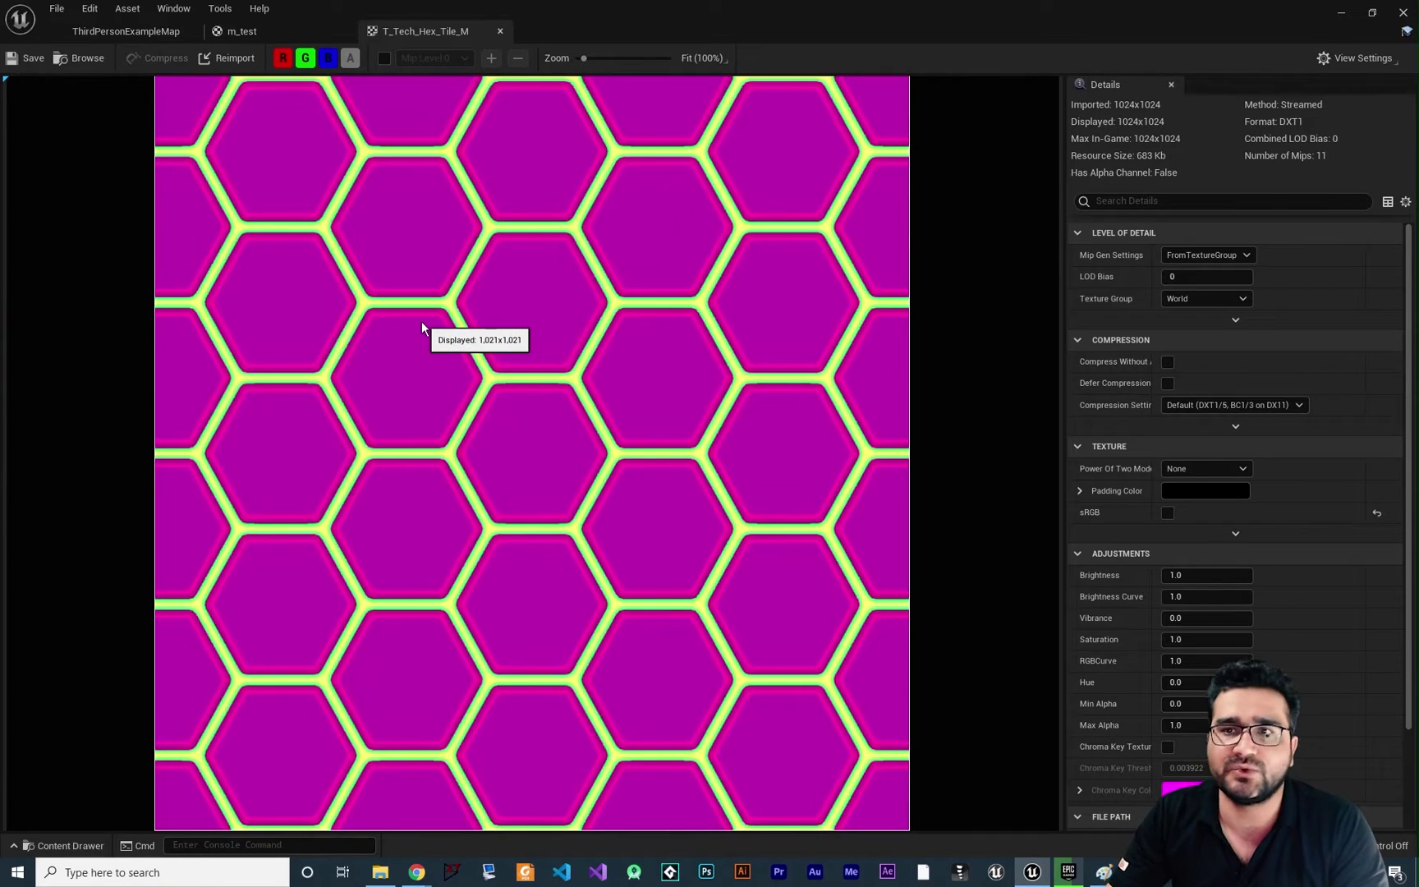
left_click(325, 57)
left_click(307, 57)
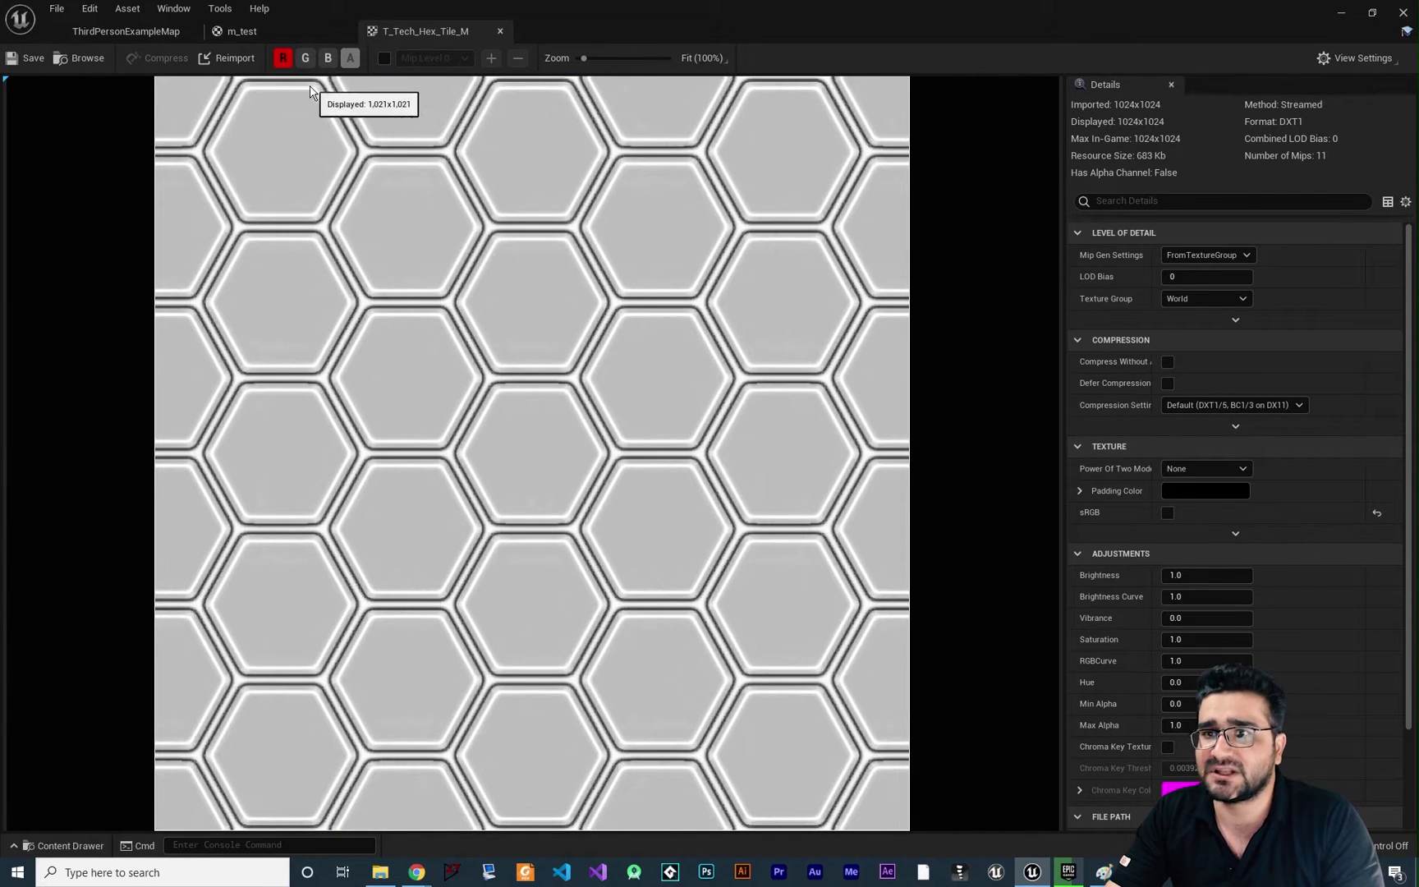
left_click(282, 57)
left_click(305, 57)
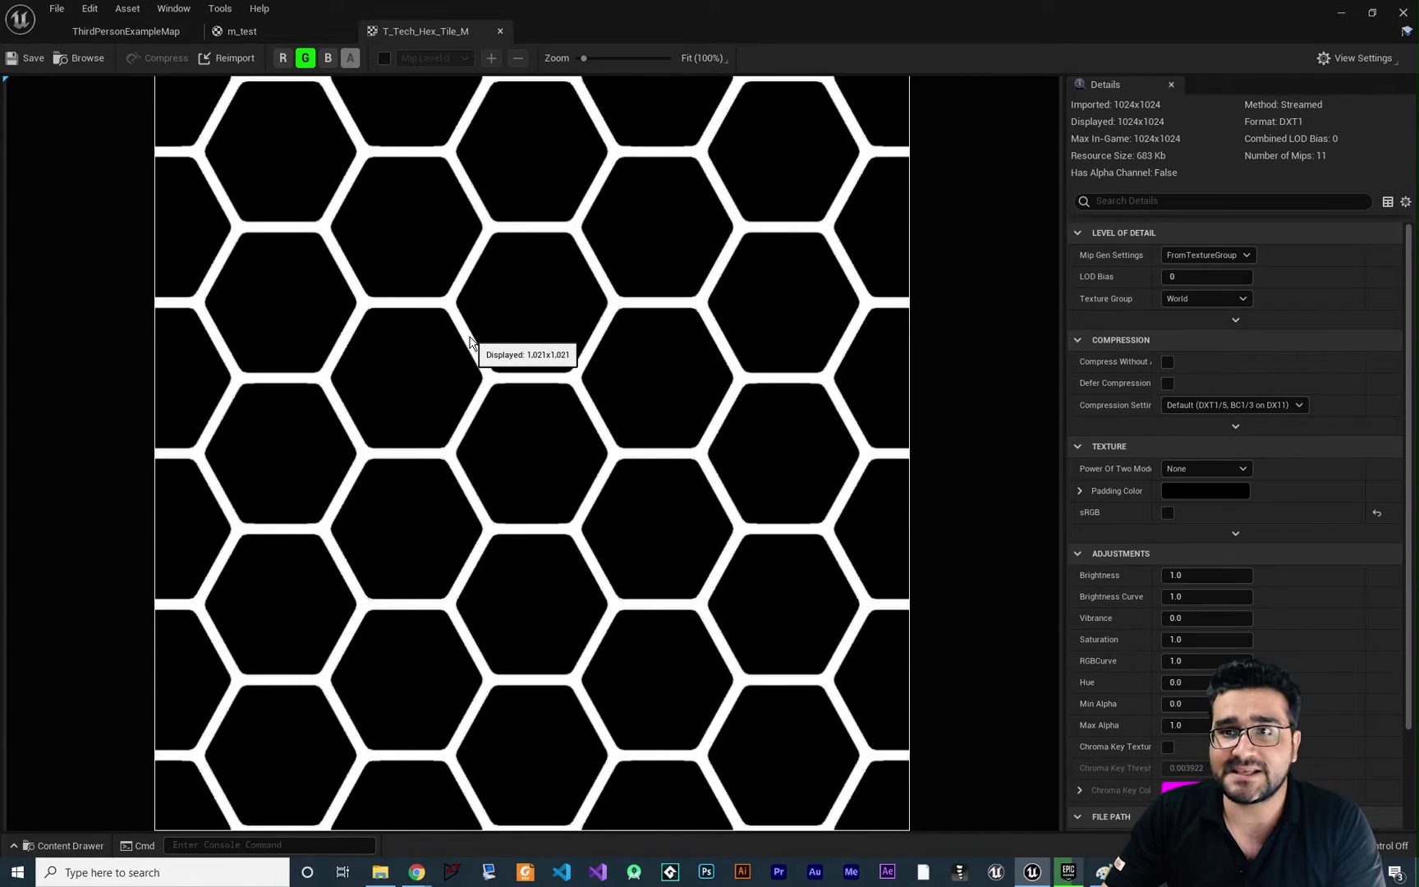
left_click(328, 58)
left_click(306, 57)
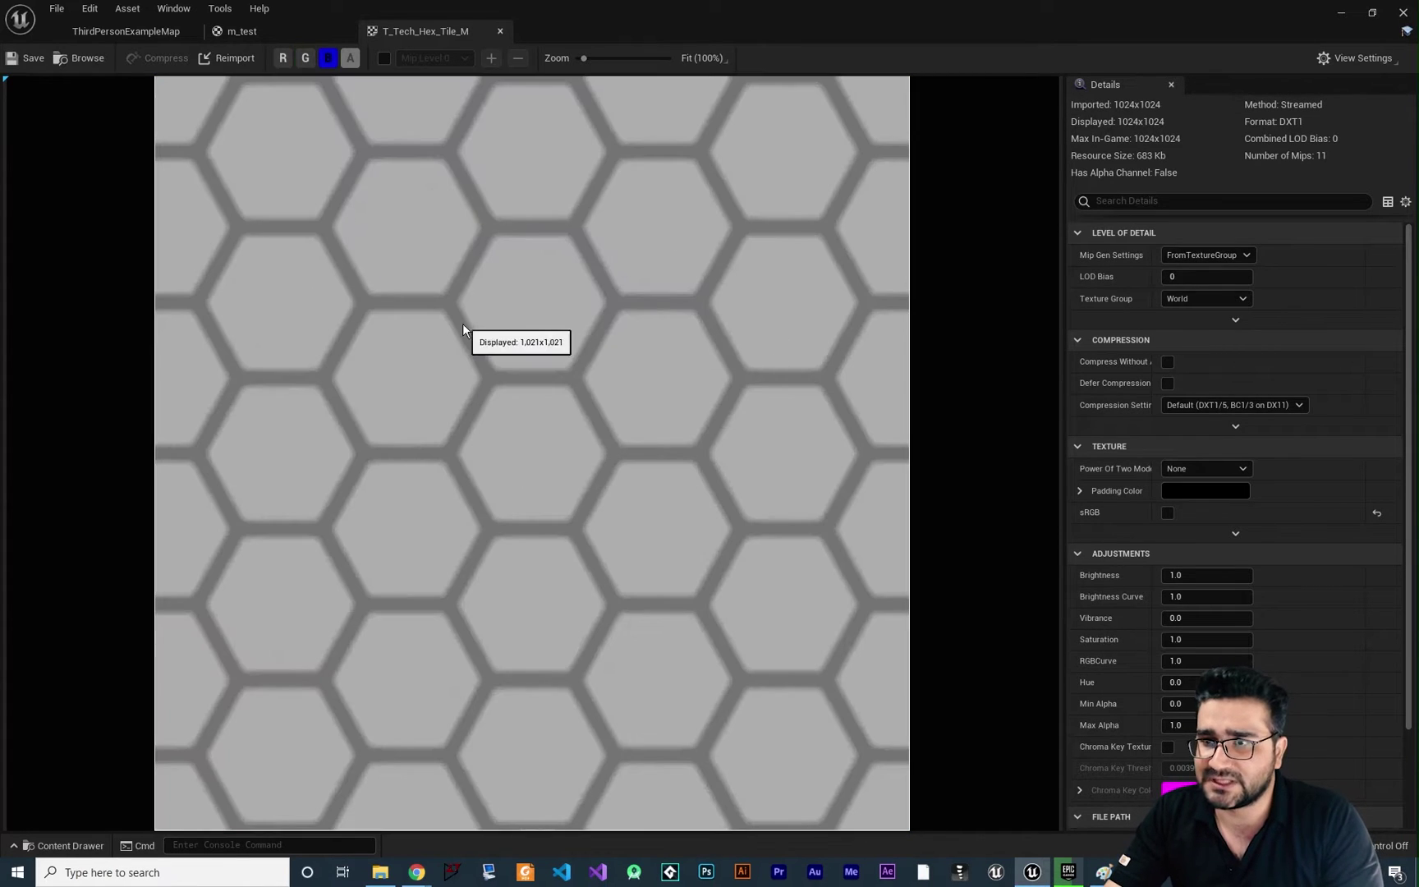
left_click(305, 58)
left_click(328, 58)
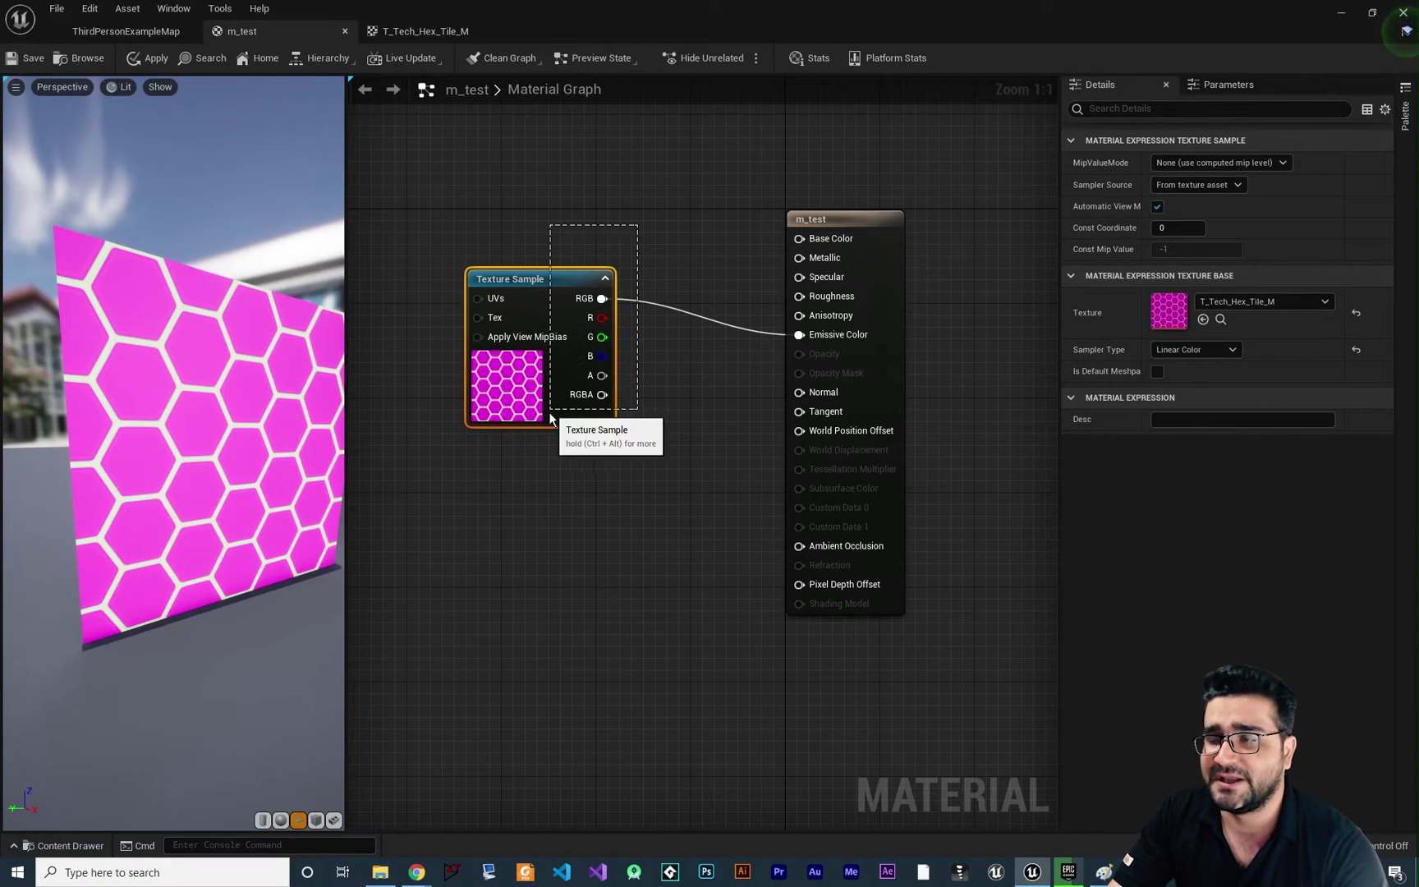
- Delete the texture sample from the m_test graph and place a single-value Constant node in its area
key("Delete")
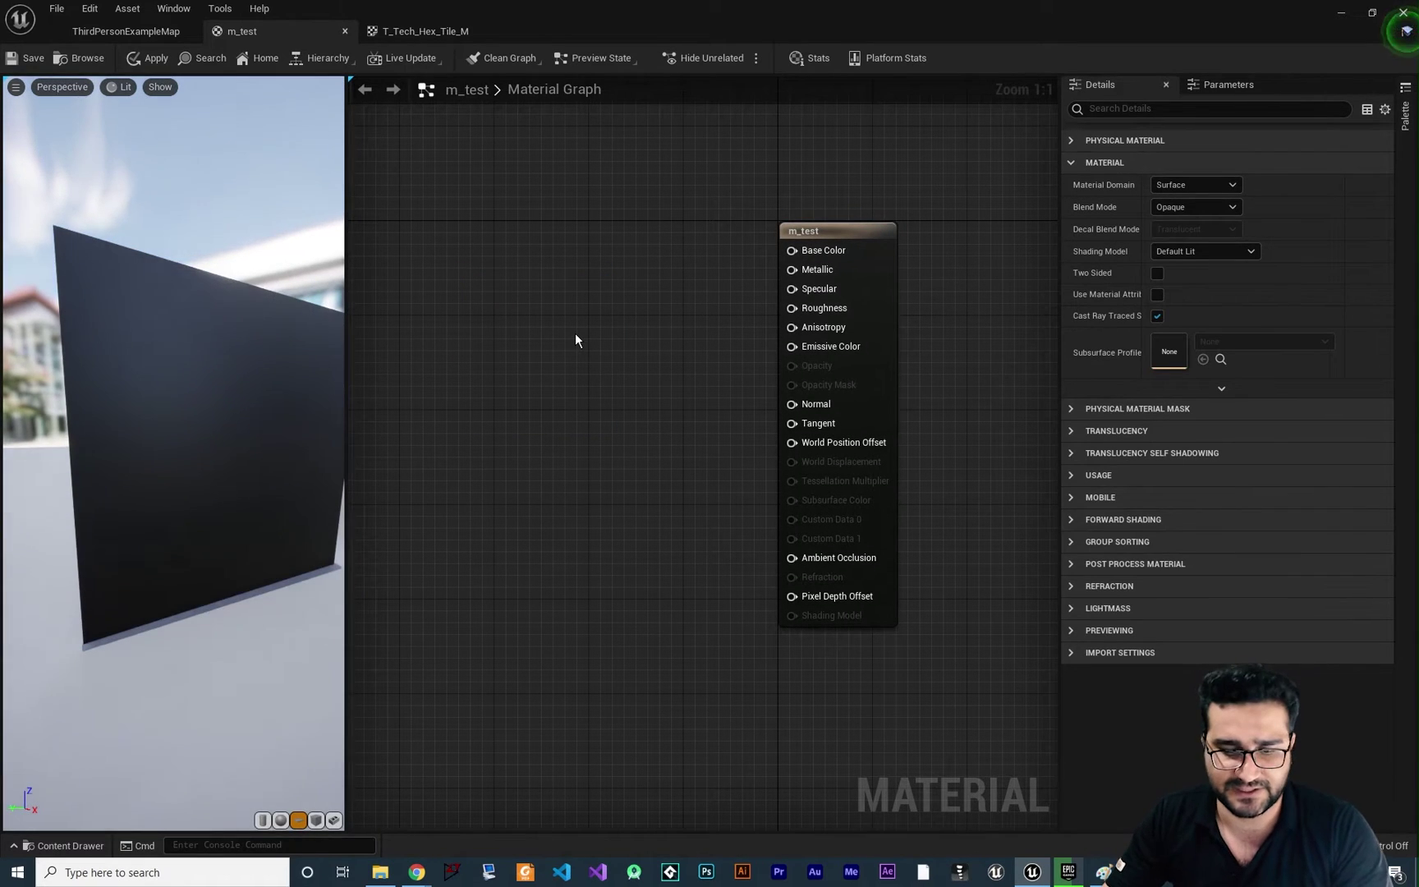
left_click(576, 332)
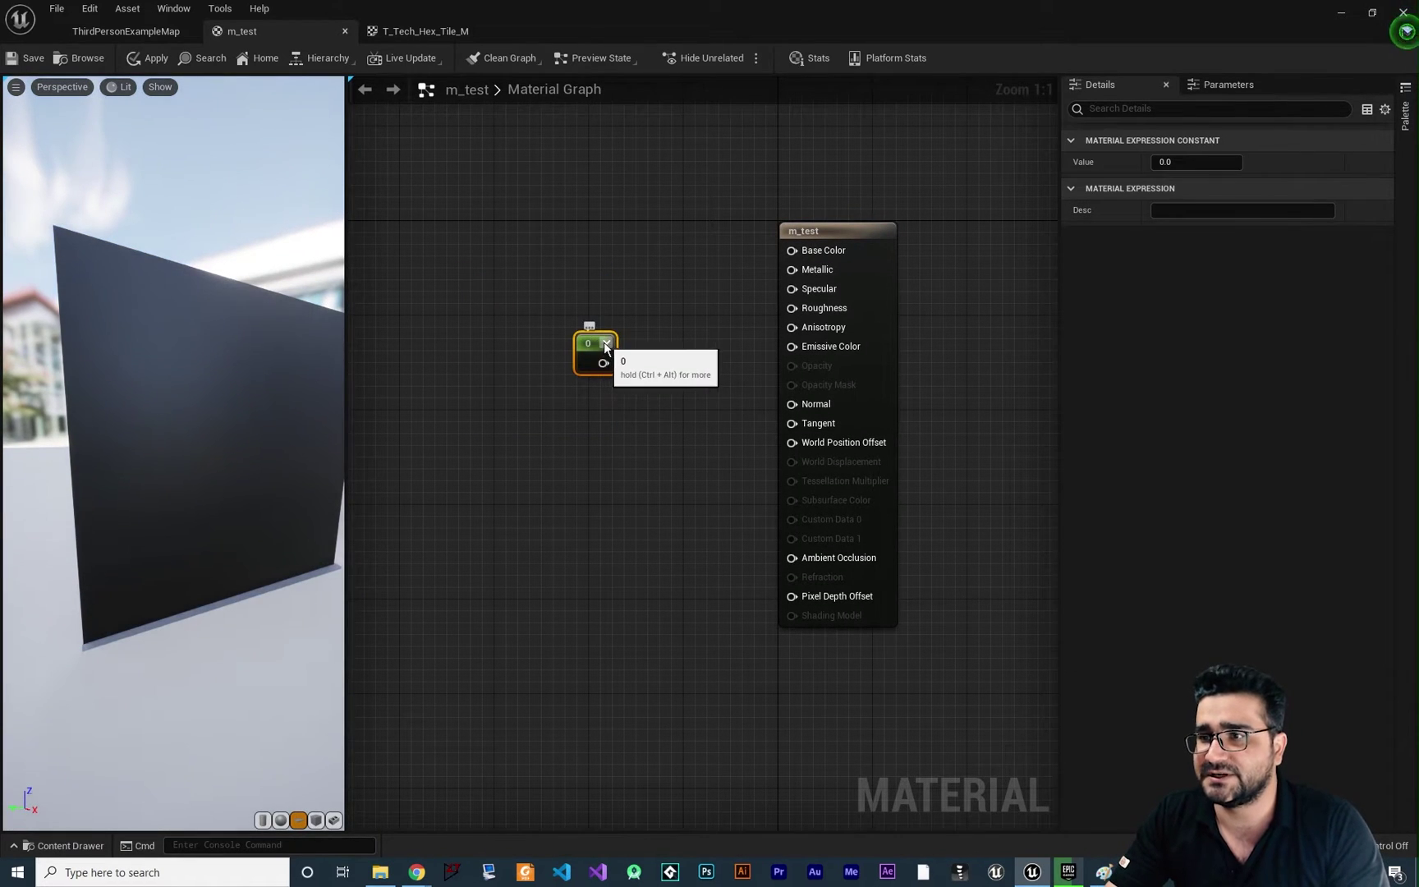
left_click(605, 343)
left_click_drag(593, 343, 511, 301)
left_click(559, 301)
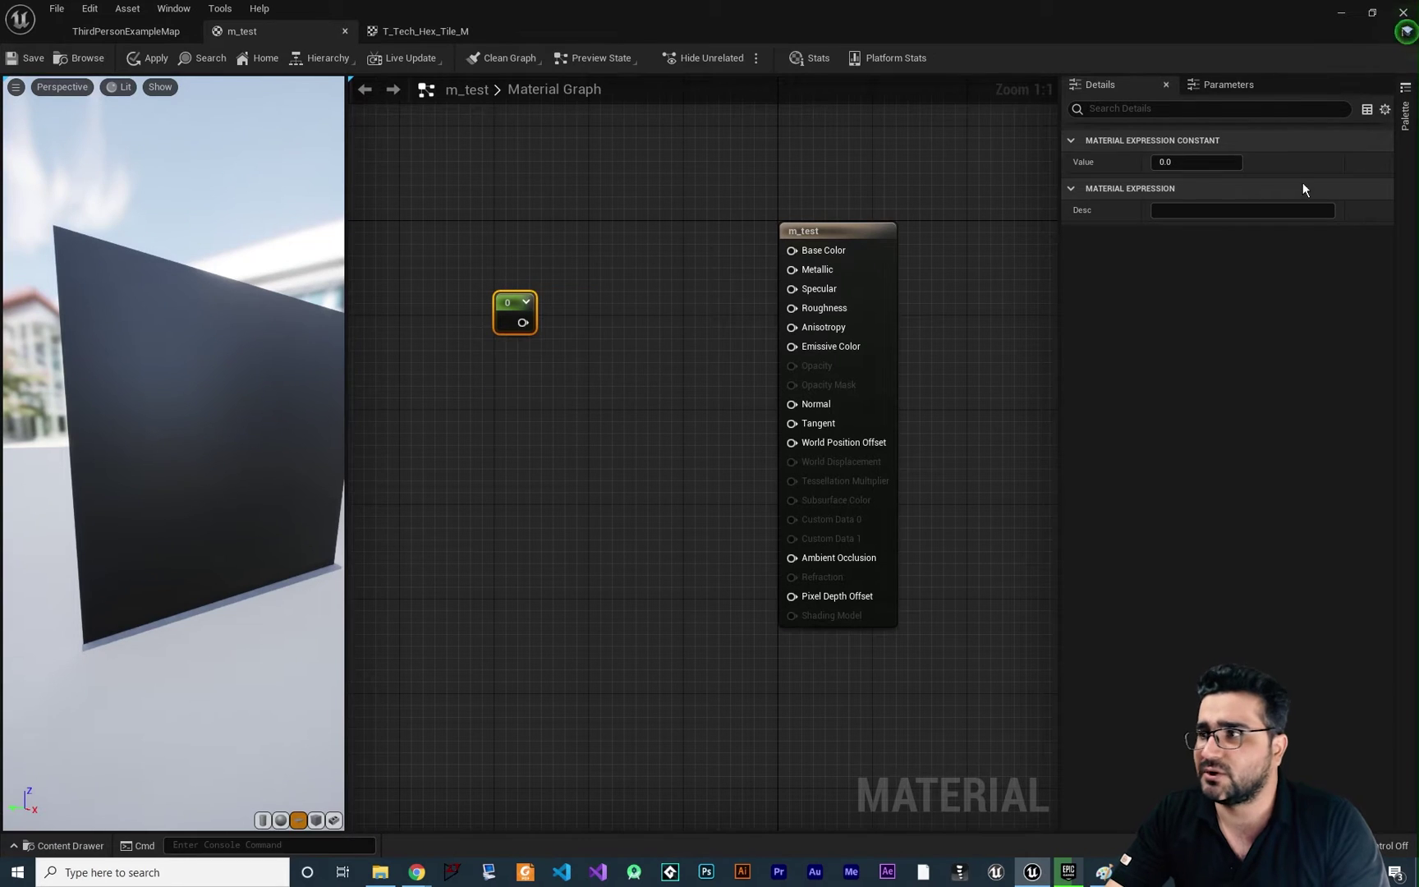
- Set the Constant node's value to 1 and connect it to Base Color
left_click(1197, 162)
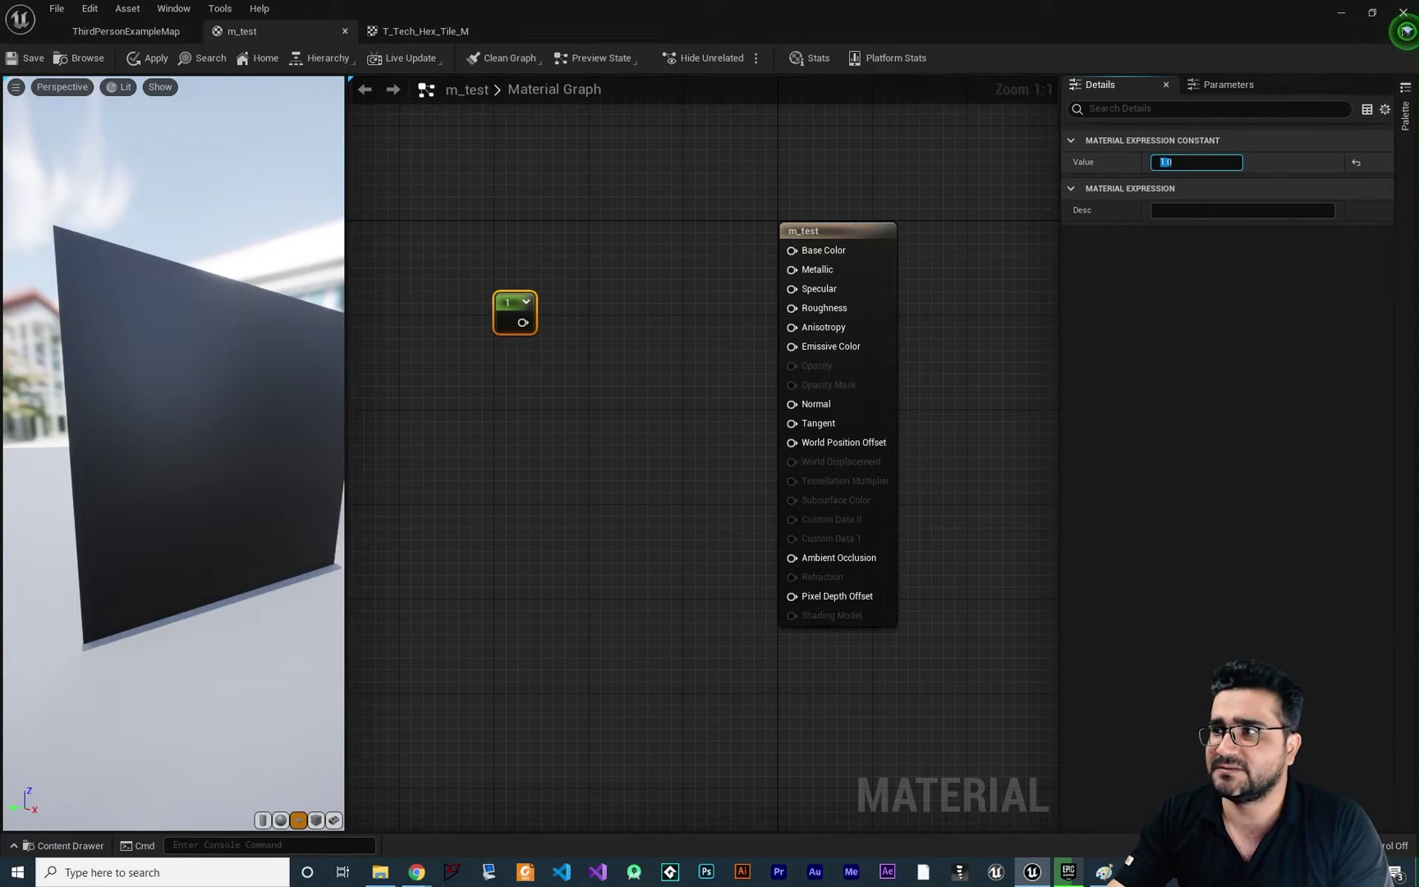
key("Return")
left_click_drag(523, 322, 793, 251)
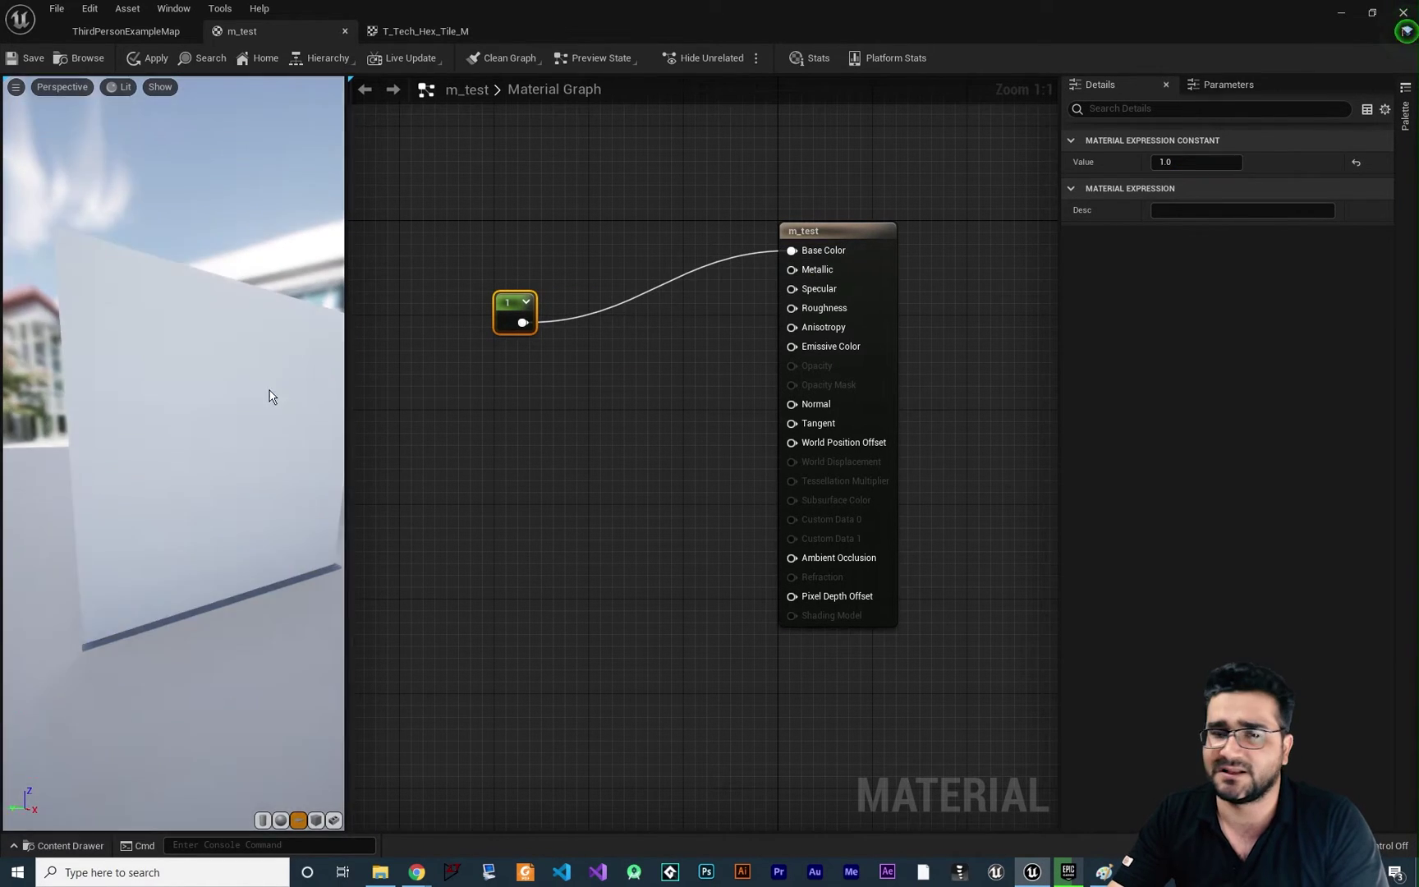
- Disconnect the Constant node from Base Color and connect it to Emissive Color instead
left_click(792, 251, "alt")
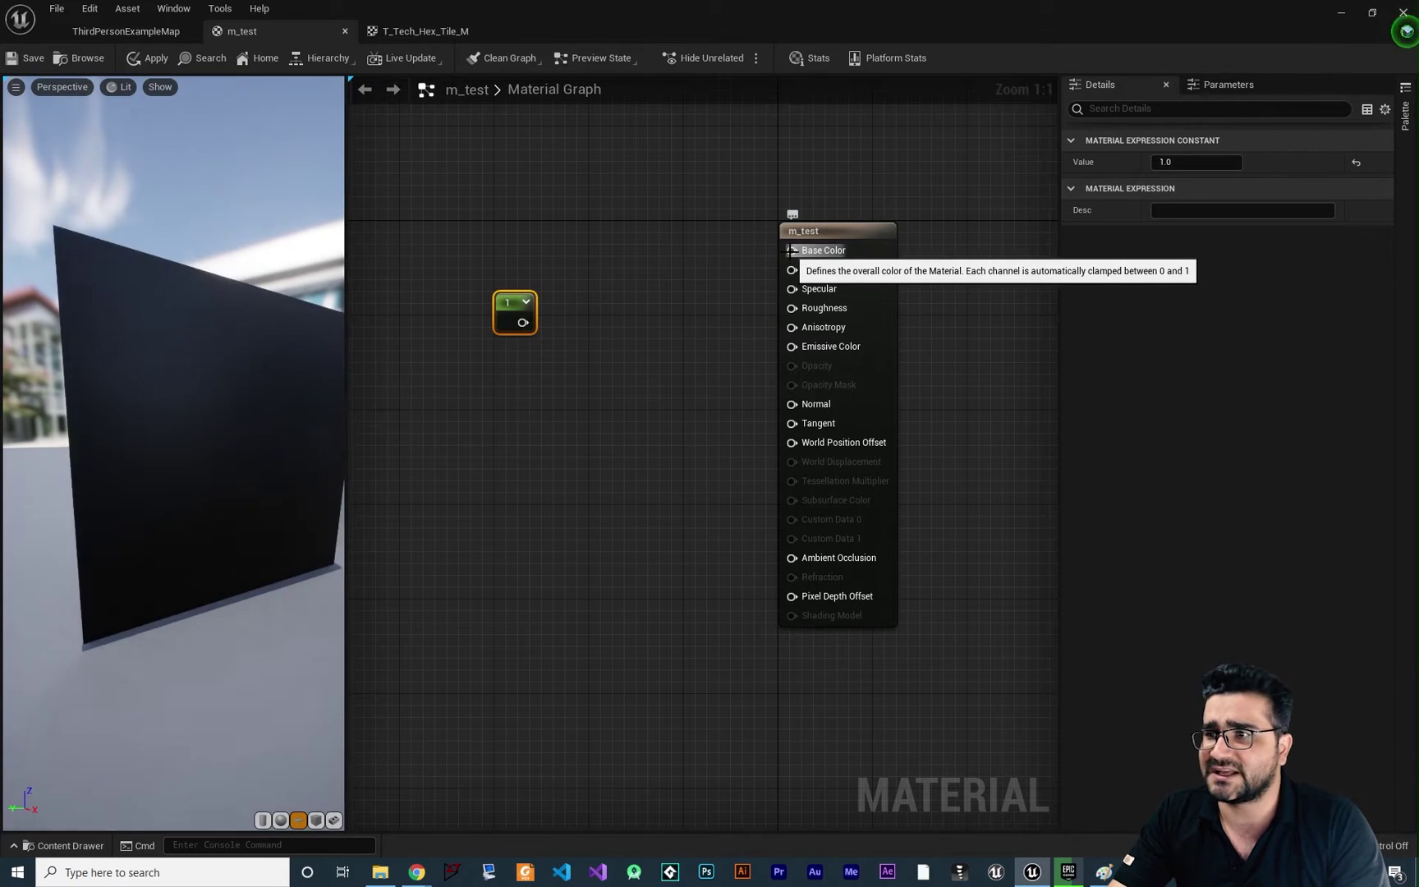
left_click_drag(786, 352, 791, 347)
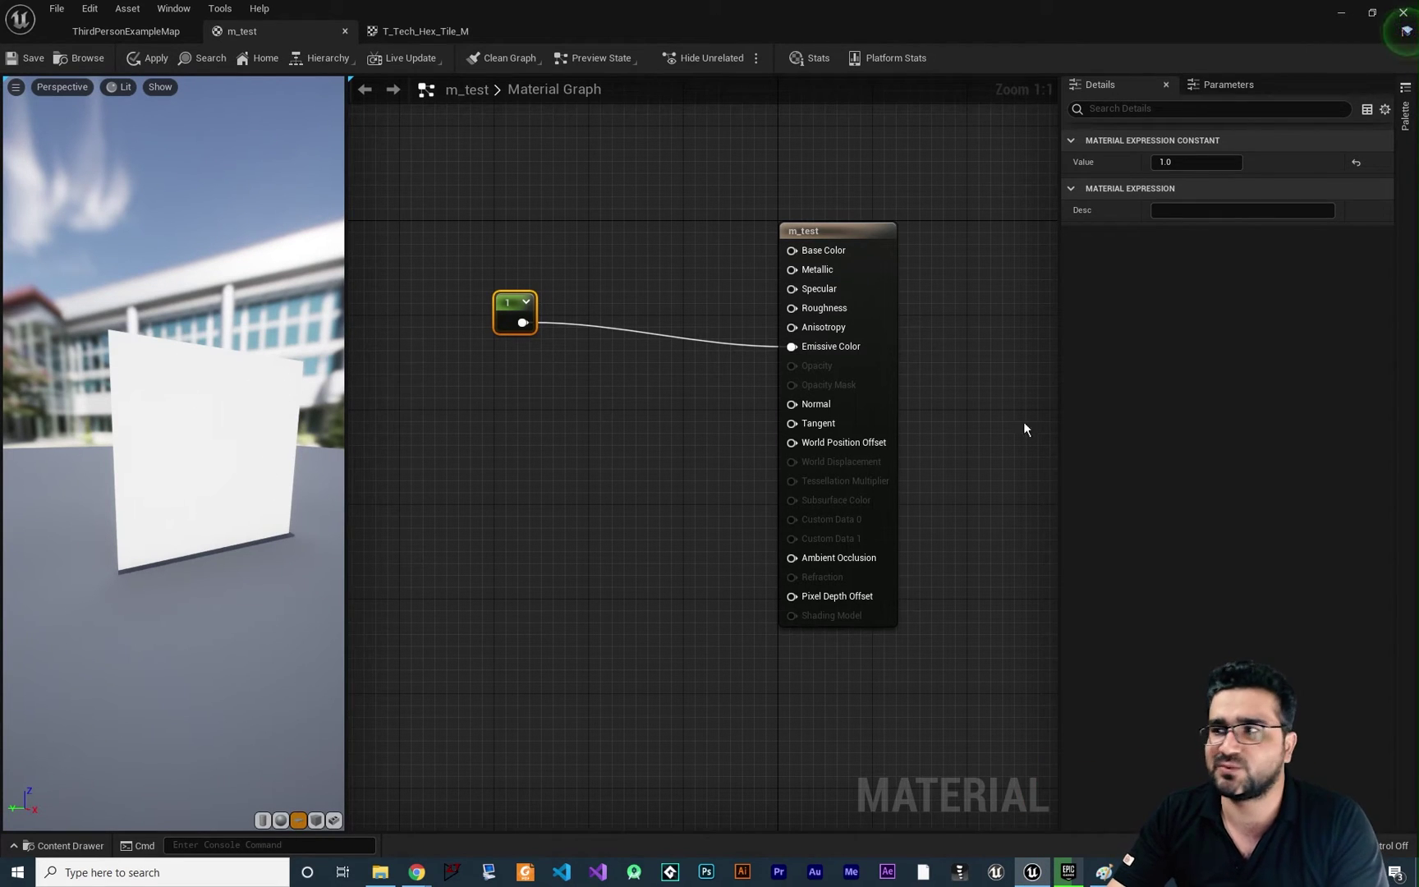
- Try a value of 100 on the Constant node, and set it back to 1
left_click(1190, 163)
type("100")
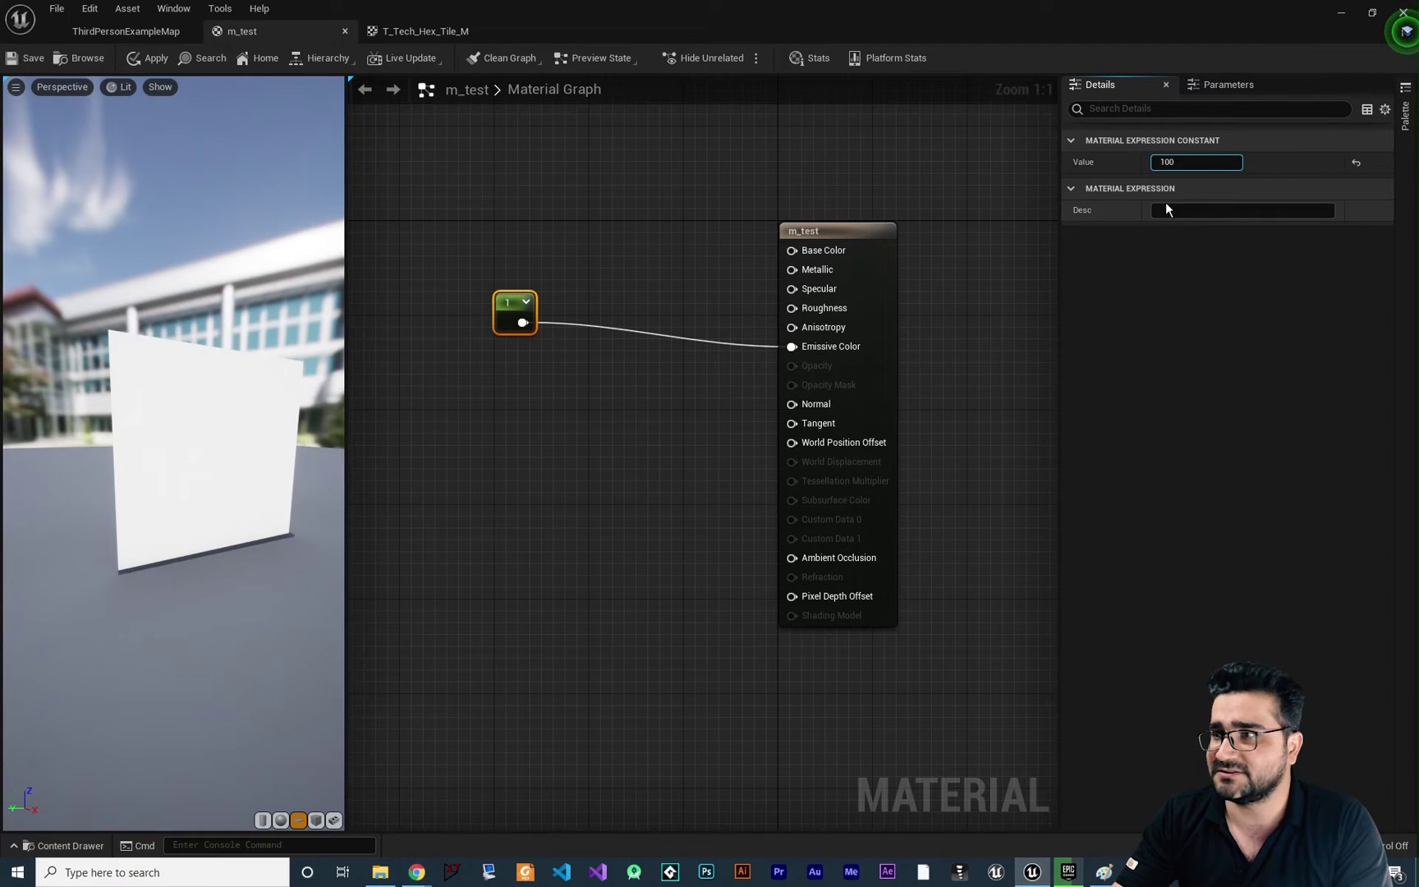
key("Return")
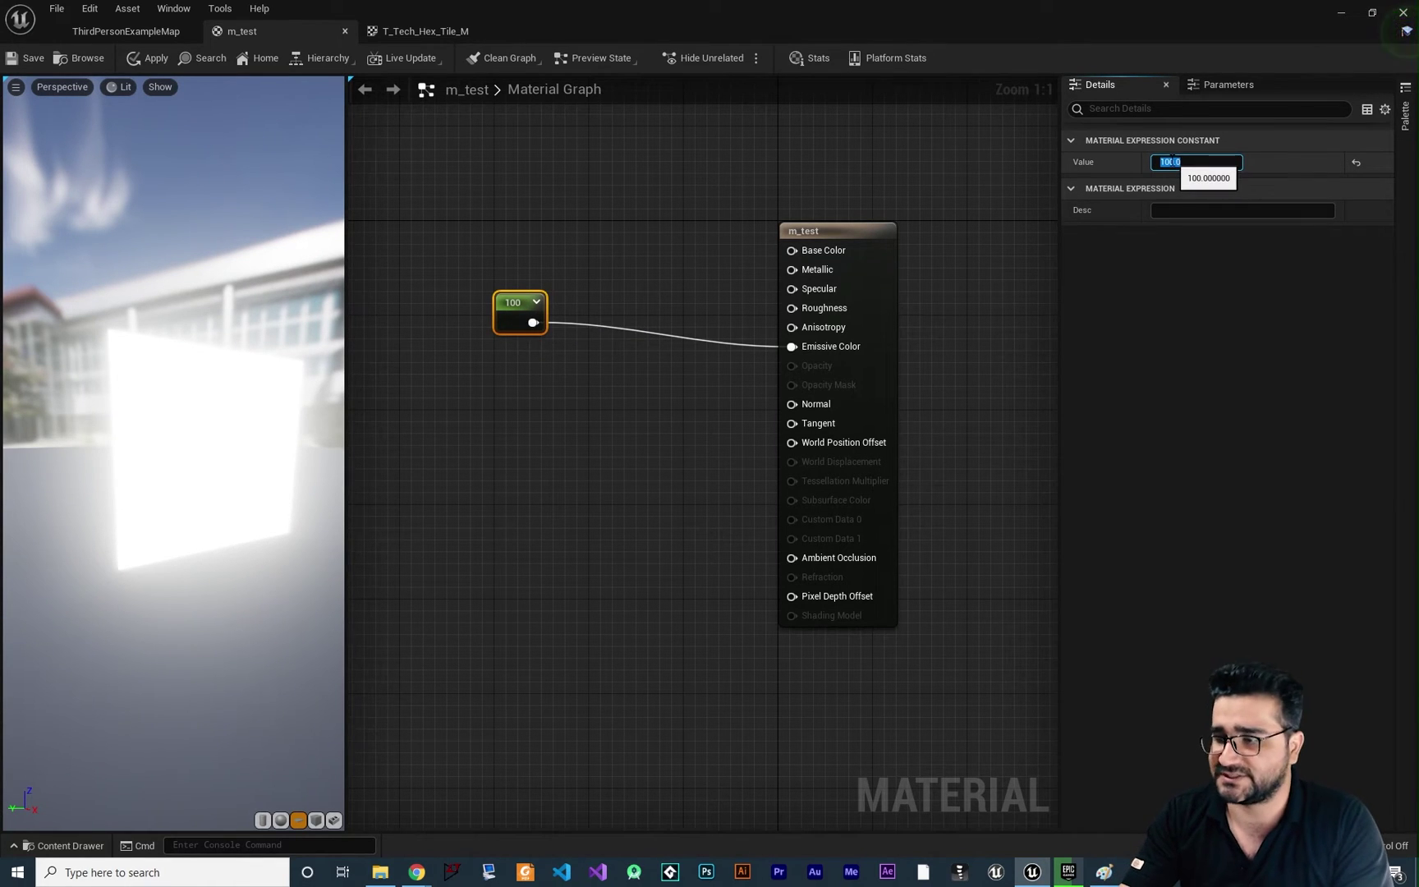
key("Return")
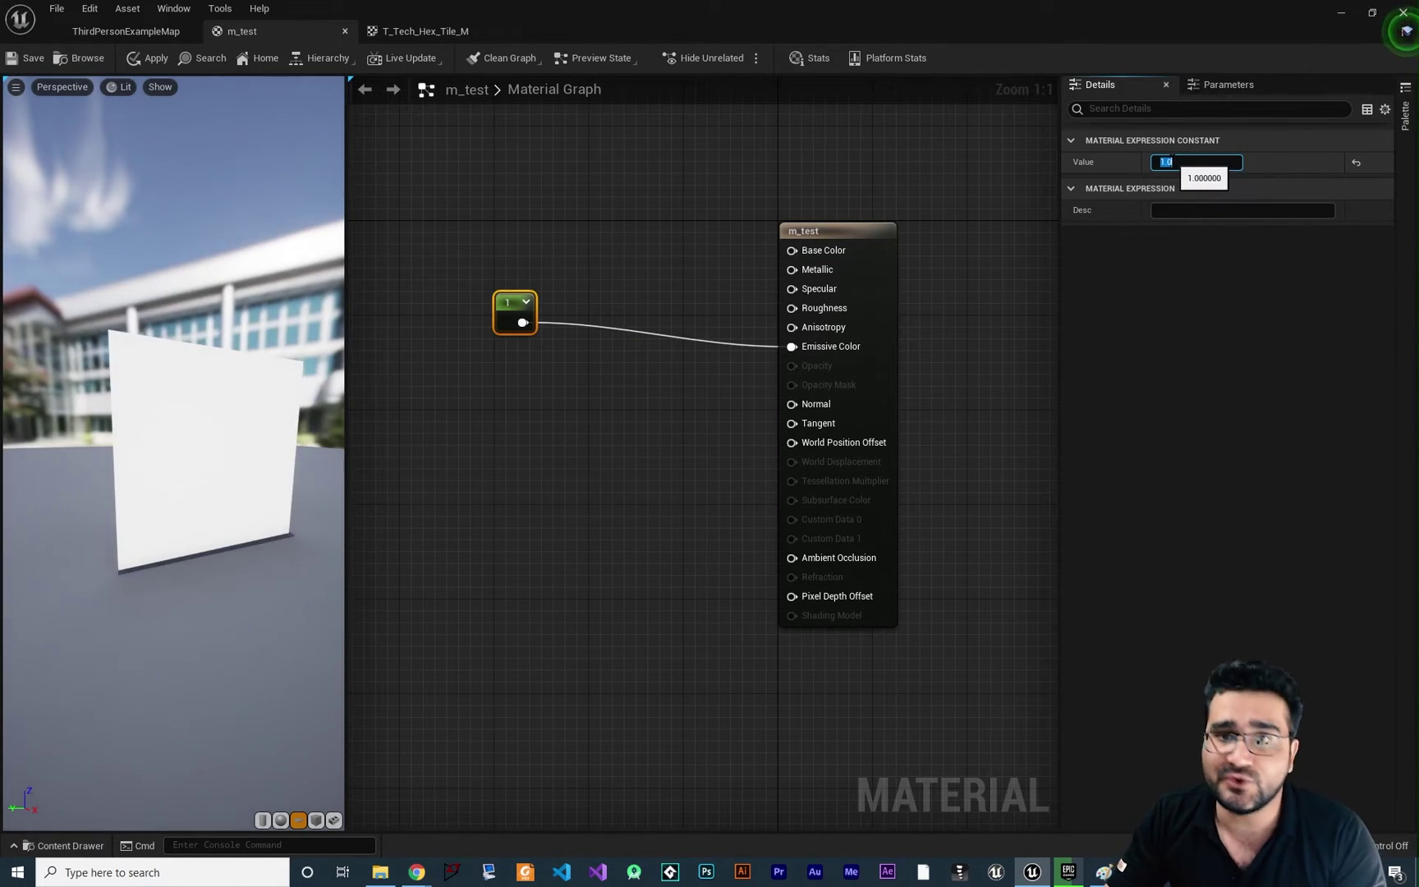
- Compare the green channel of the T_Tech_Hex_Tile_M texture with the Constant node in the m_test graph
left_click(422, 31)
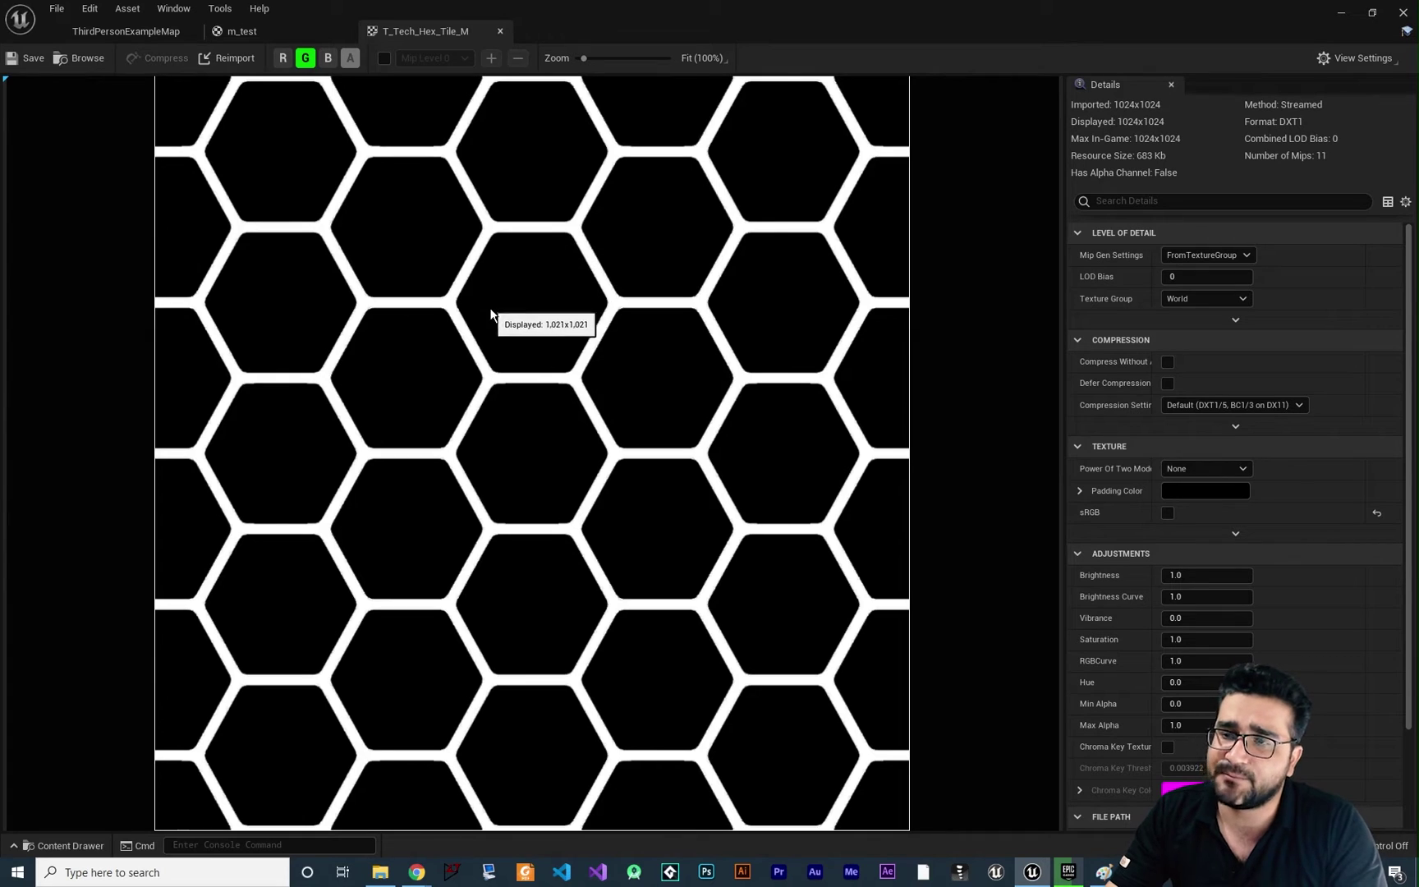
left_click(266, 31)
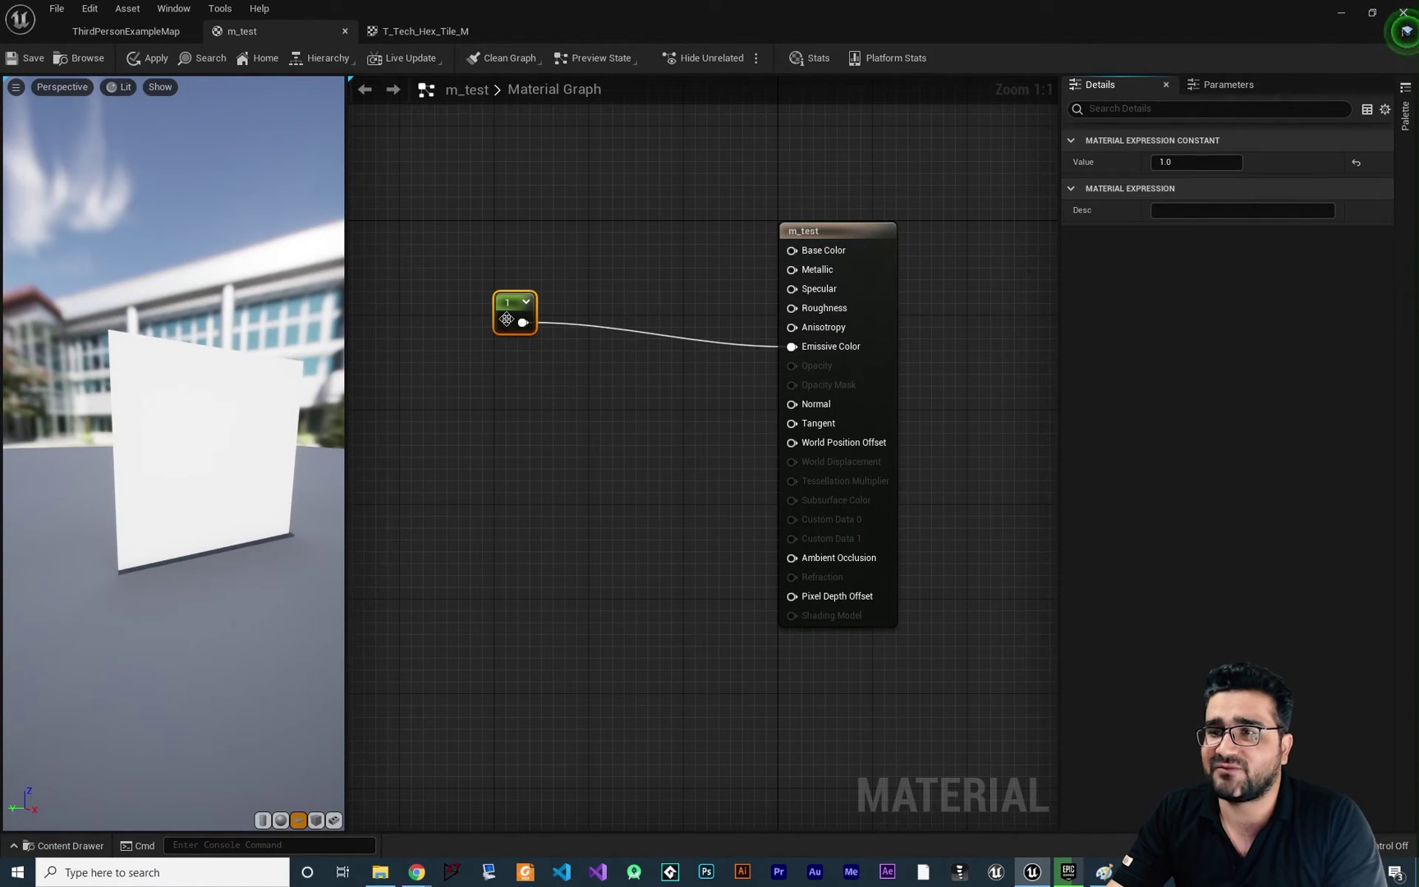
left_click(423, 31)
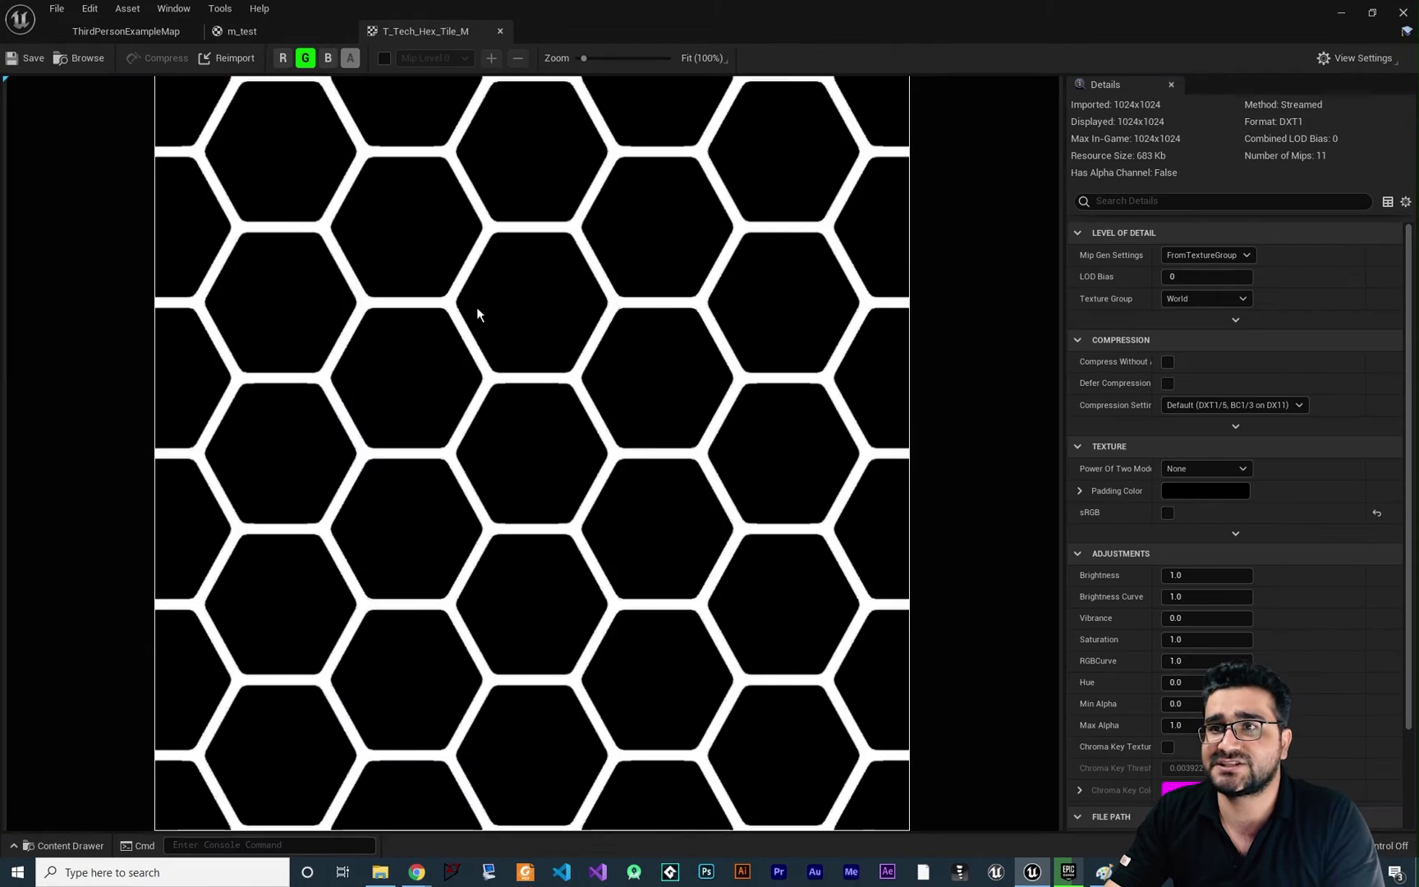
left_click(275, 30)
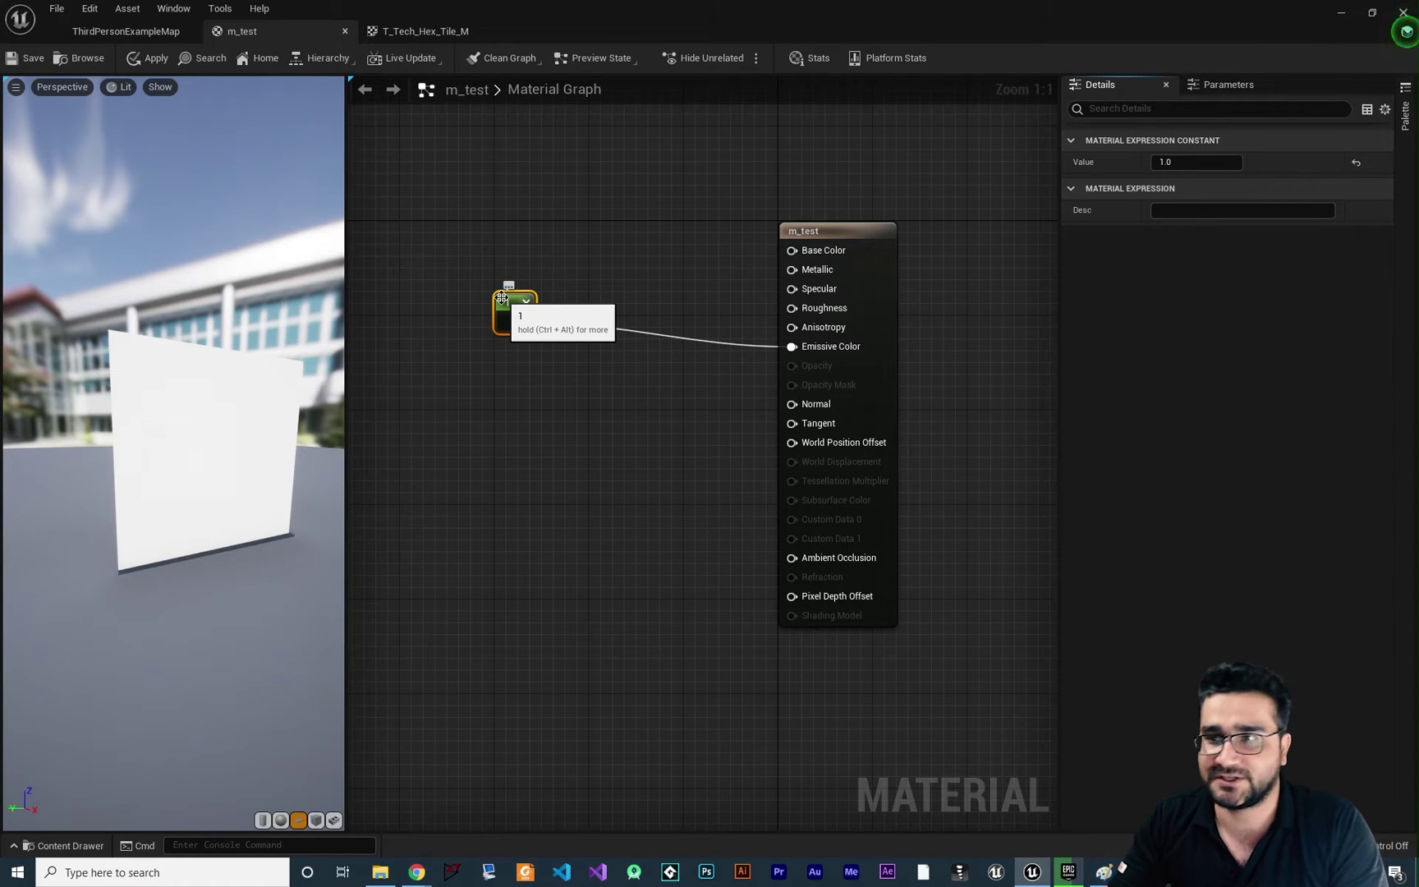
- Add a Multiply node and route the Constant through its A input into Emissive Color
right_click(595, 362)
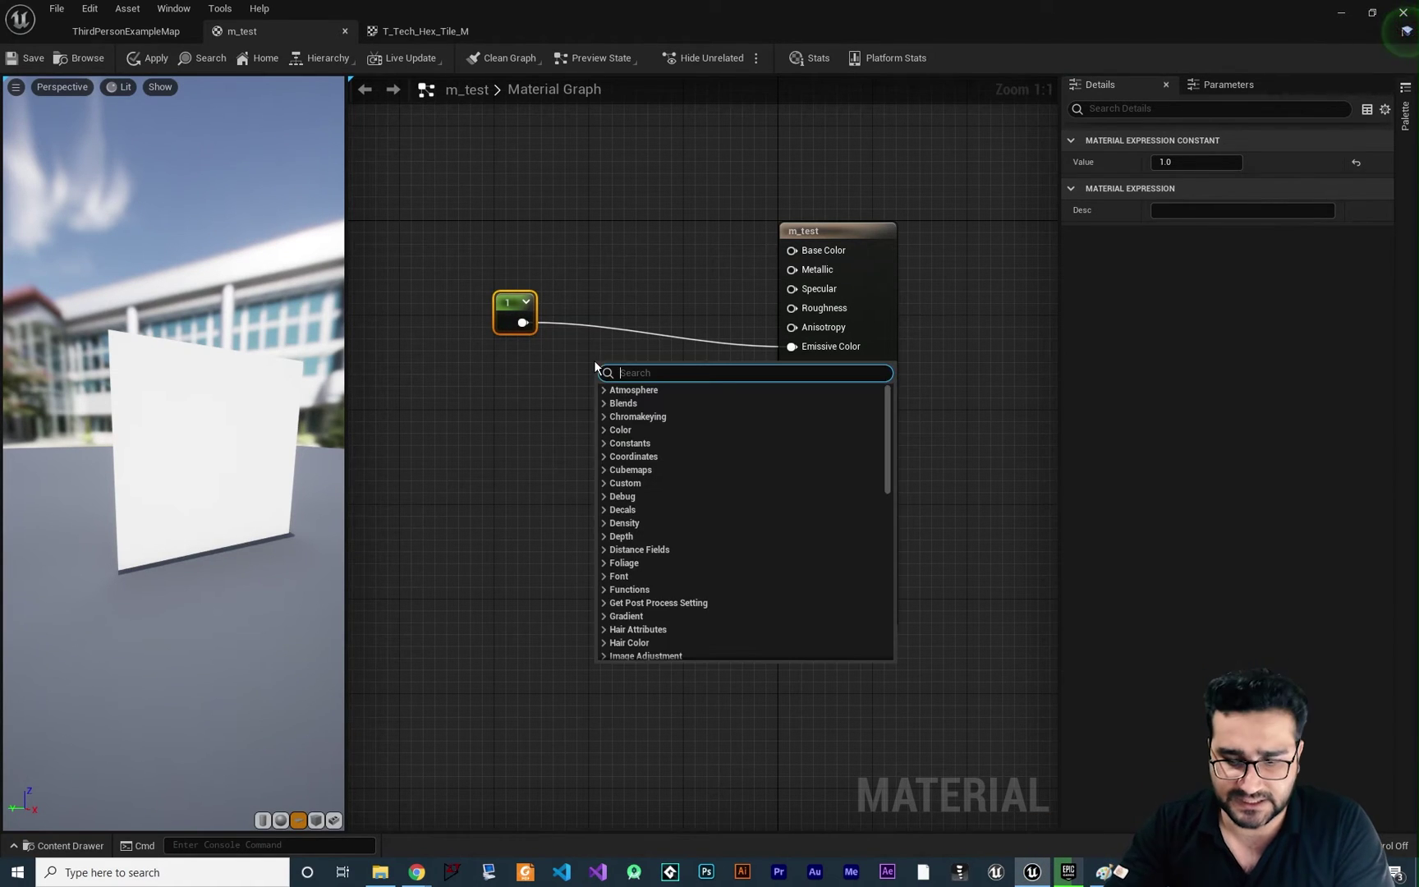
type("mul")
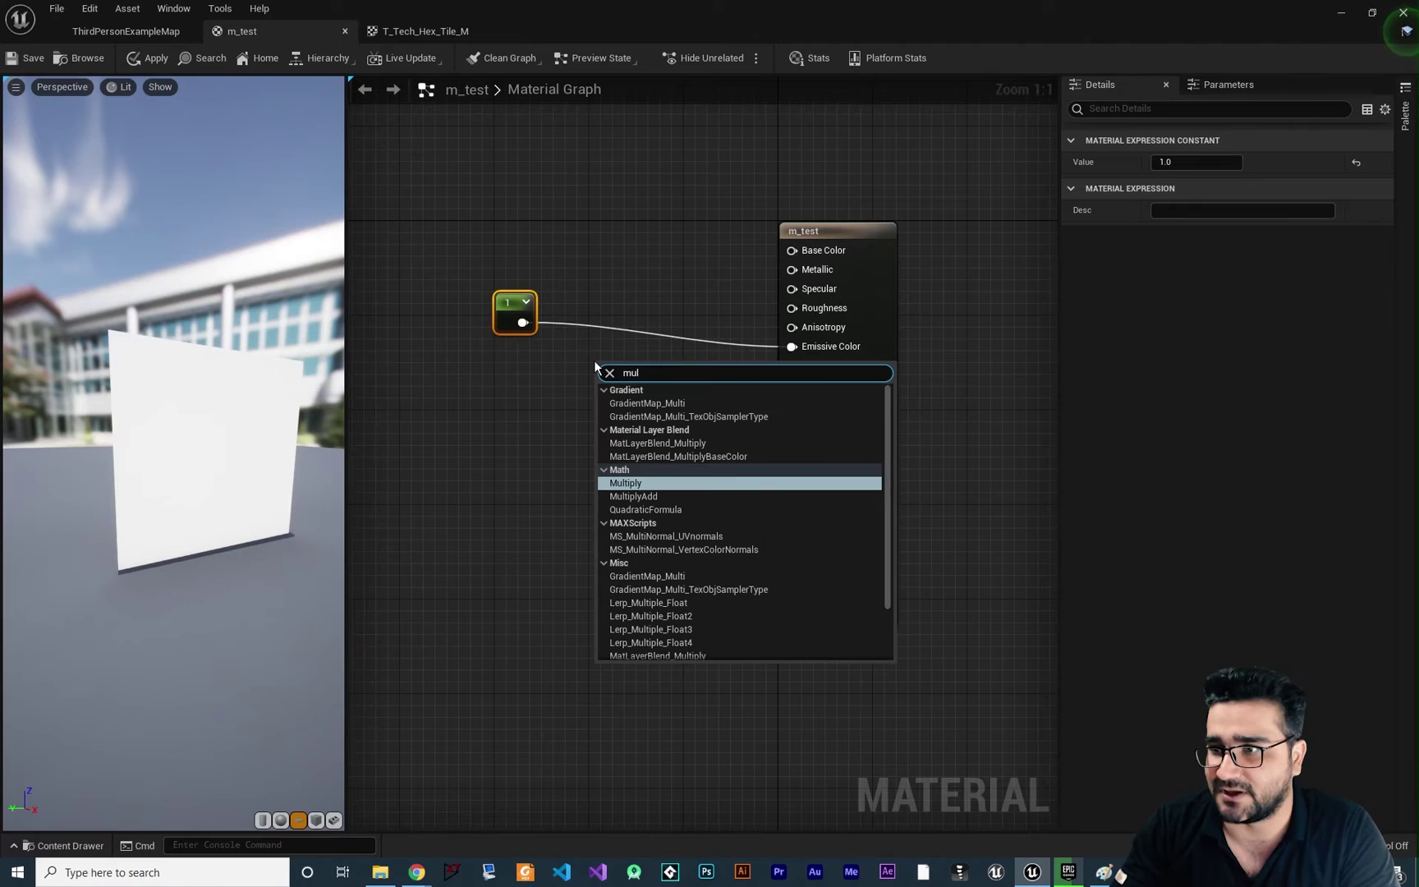
left_click(635, 484)
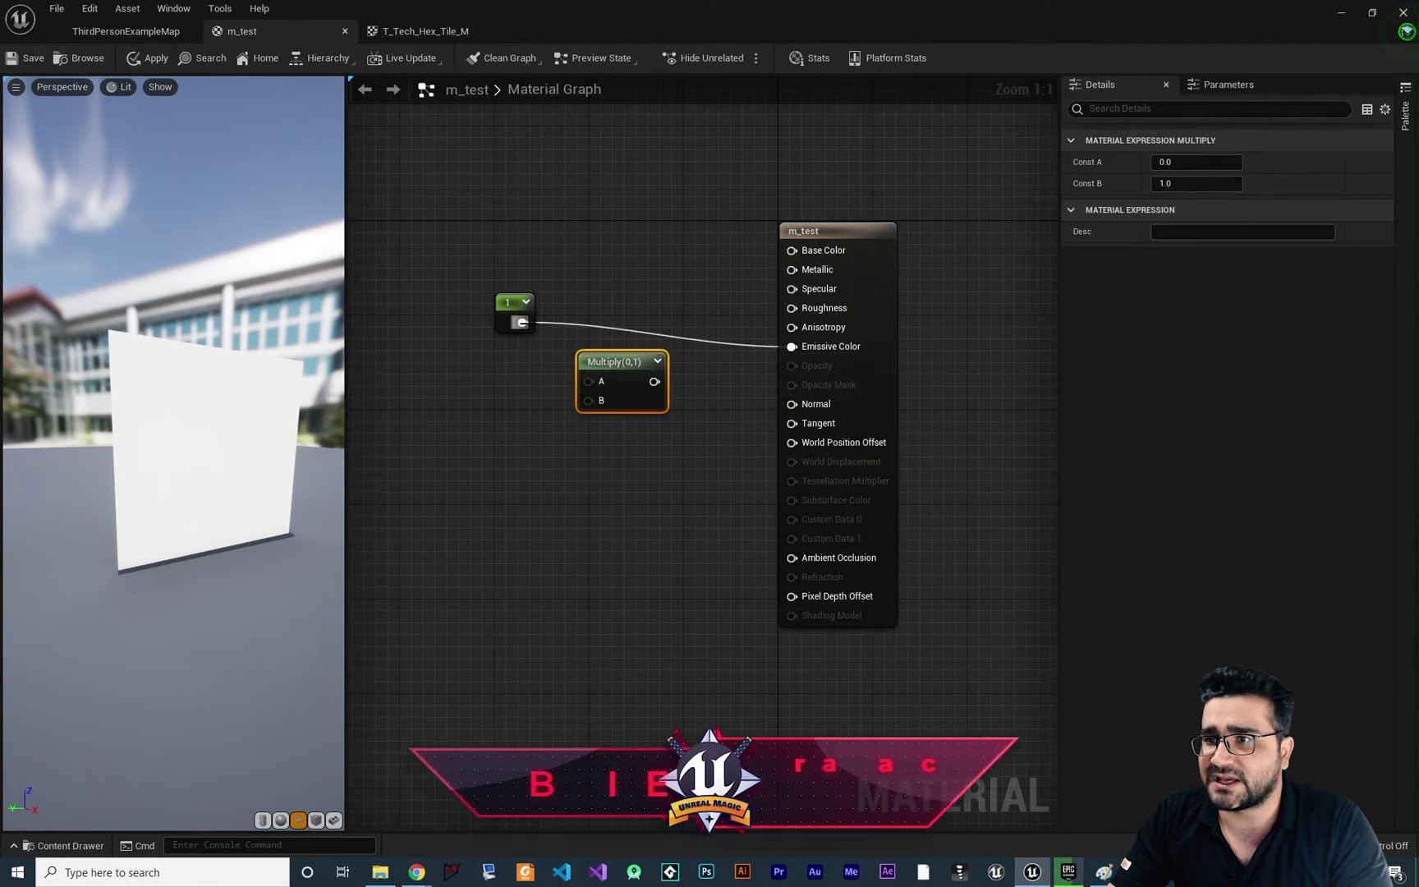
left_click_drag(523, 322, 782, 347)
- Set the Multiply node's Const B to 100
left_click(1172, 184)
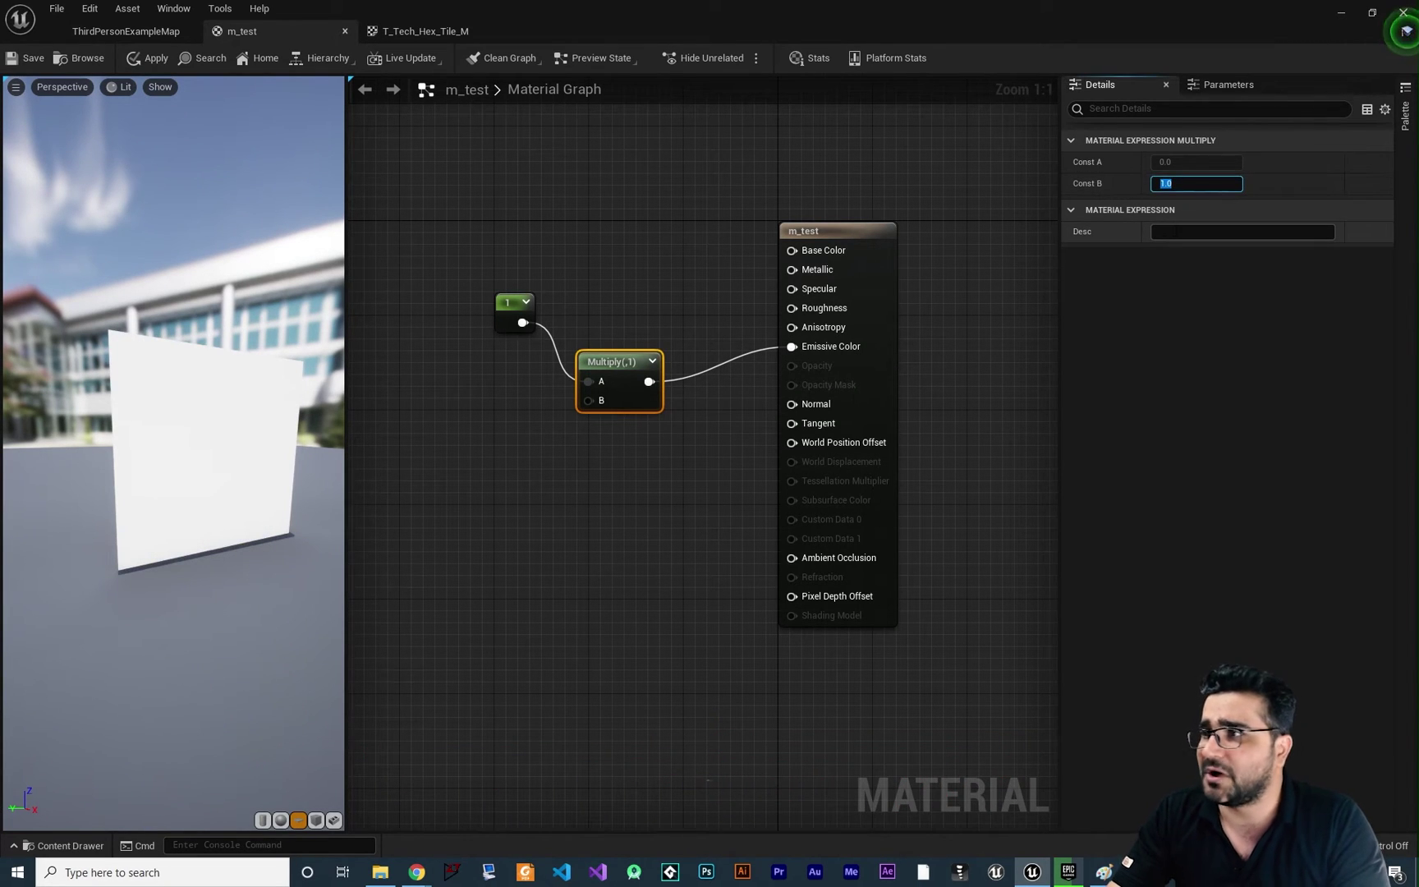
type("100")
key("Return")
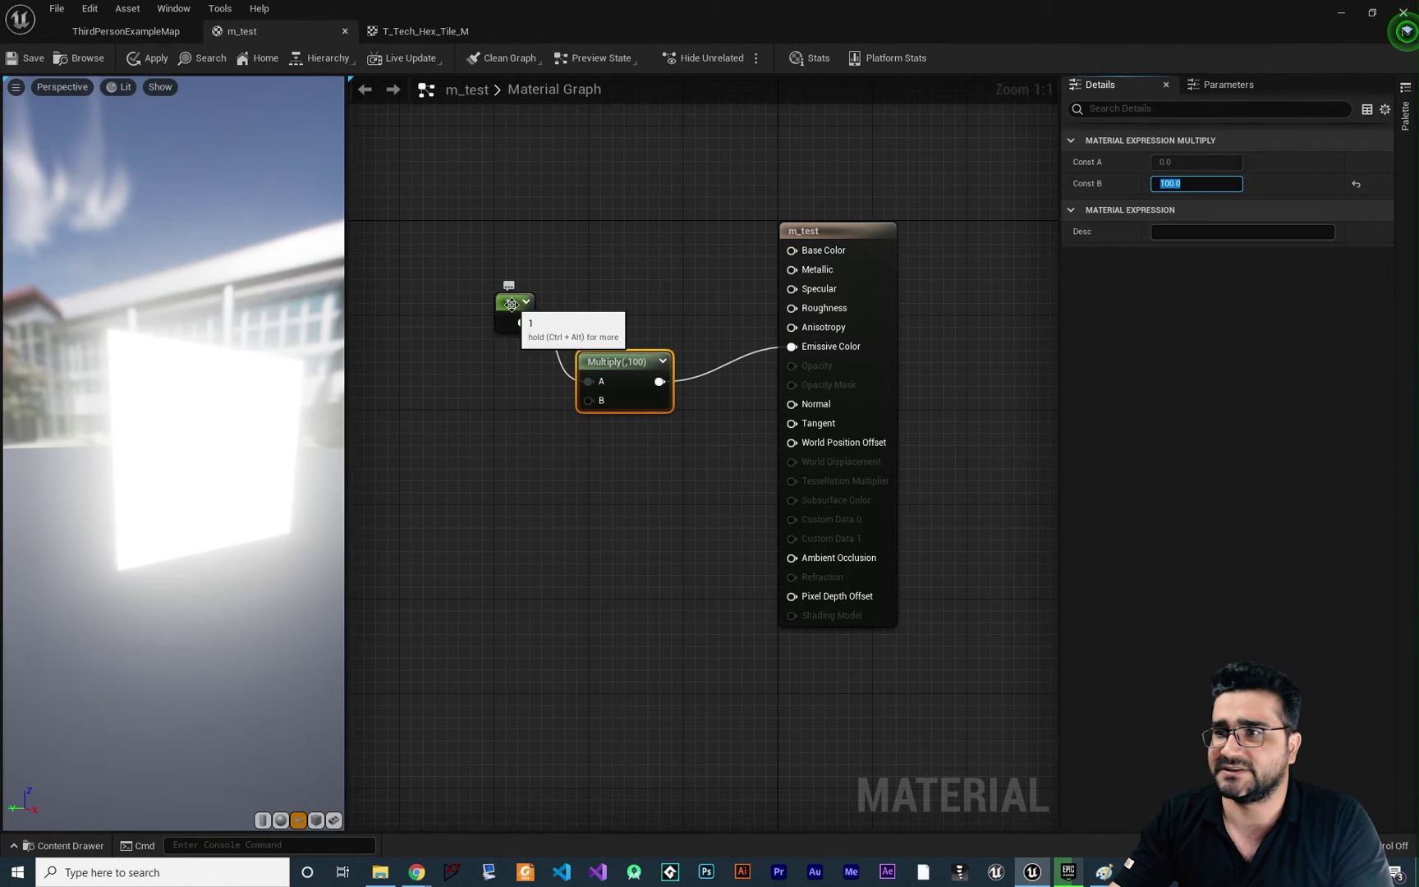
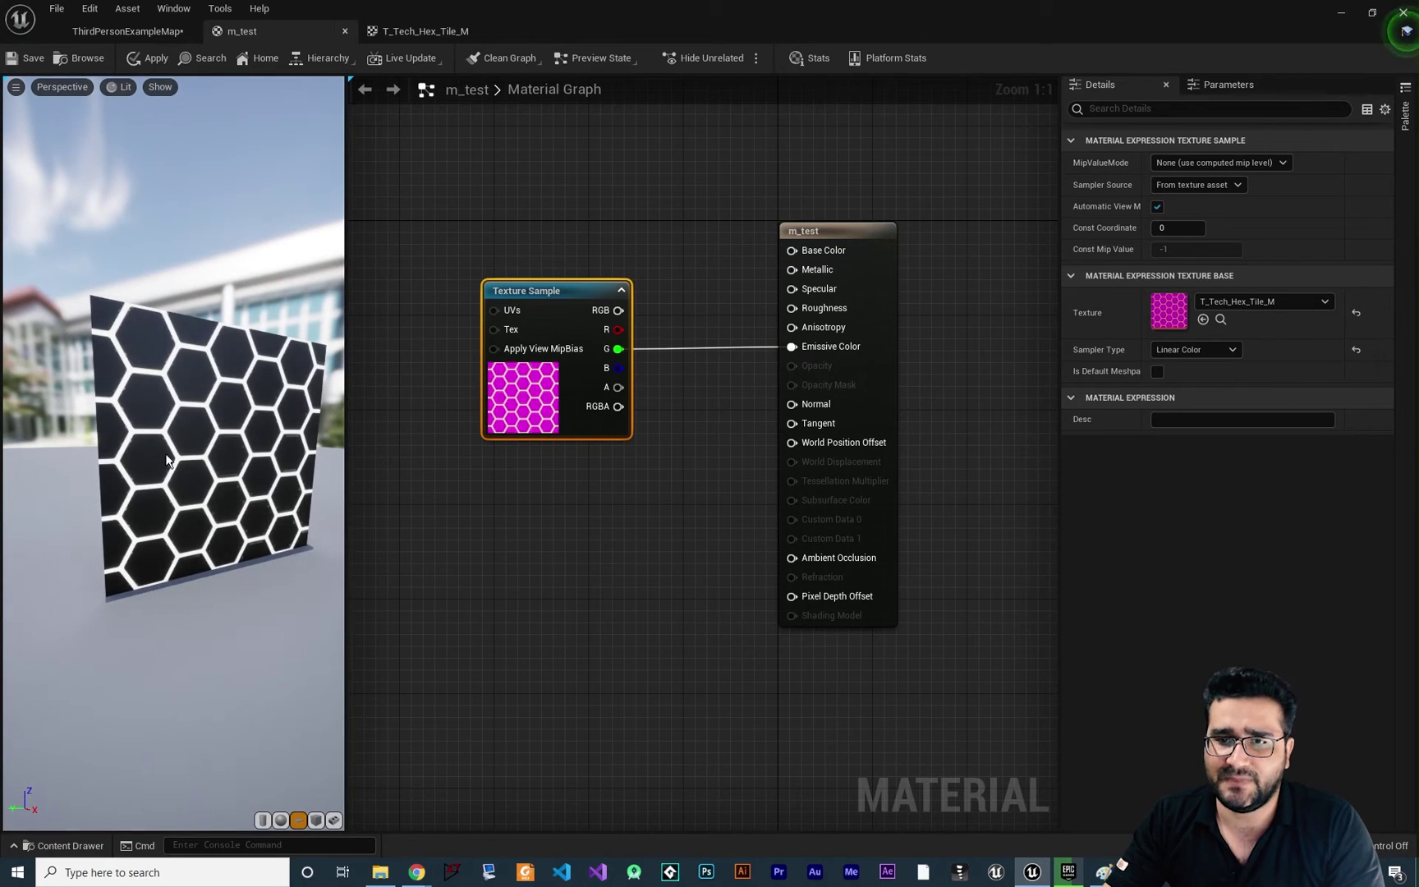
- Move the Texture Sample node farther from the m_test node and add a Multiply node in the gap
scroll(173, 452, "up", 5)
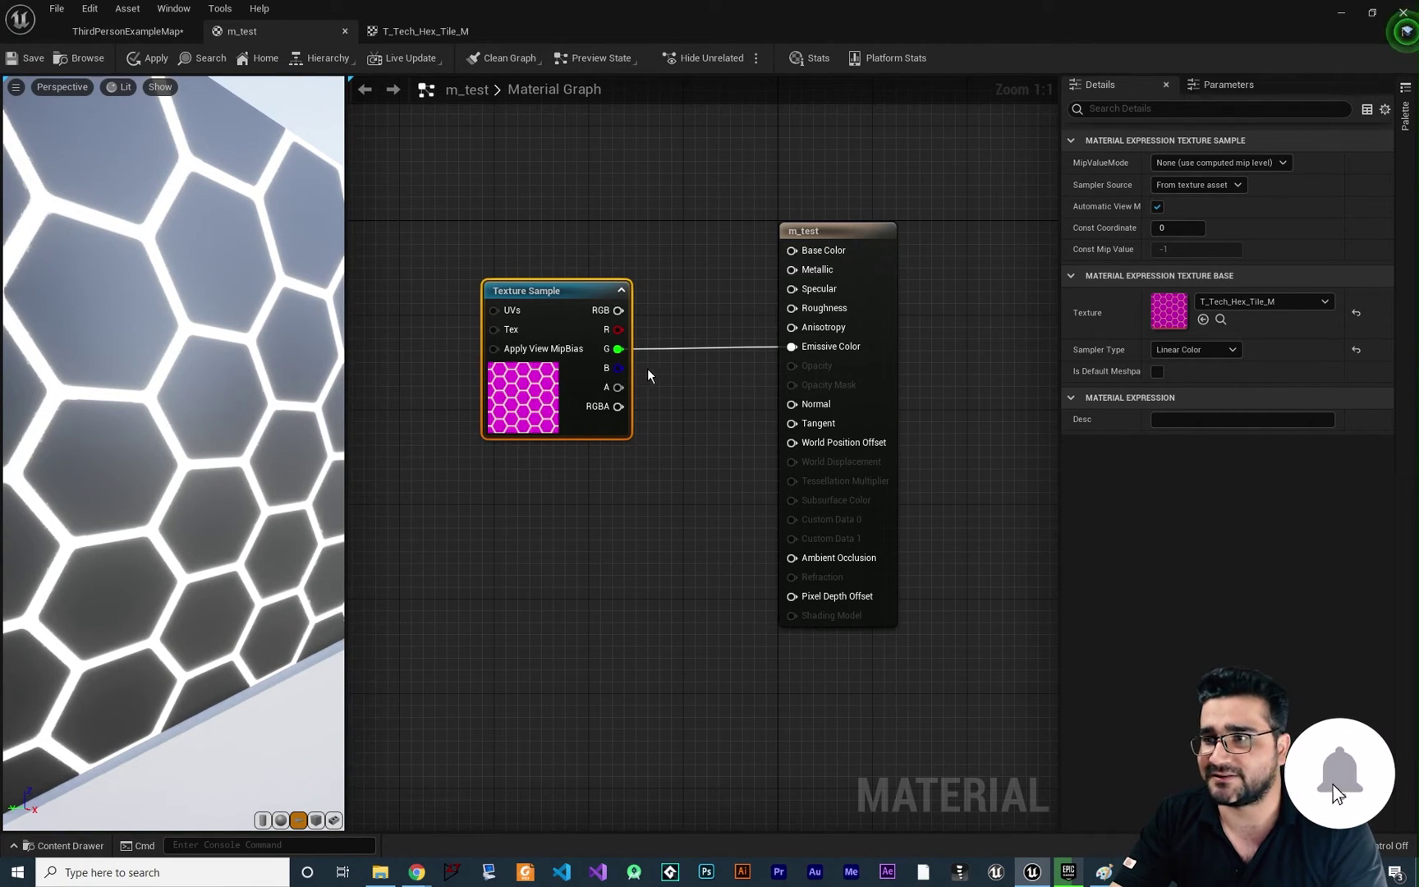
left_click_drag(565, 293, 458, 293)
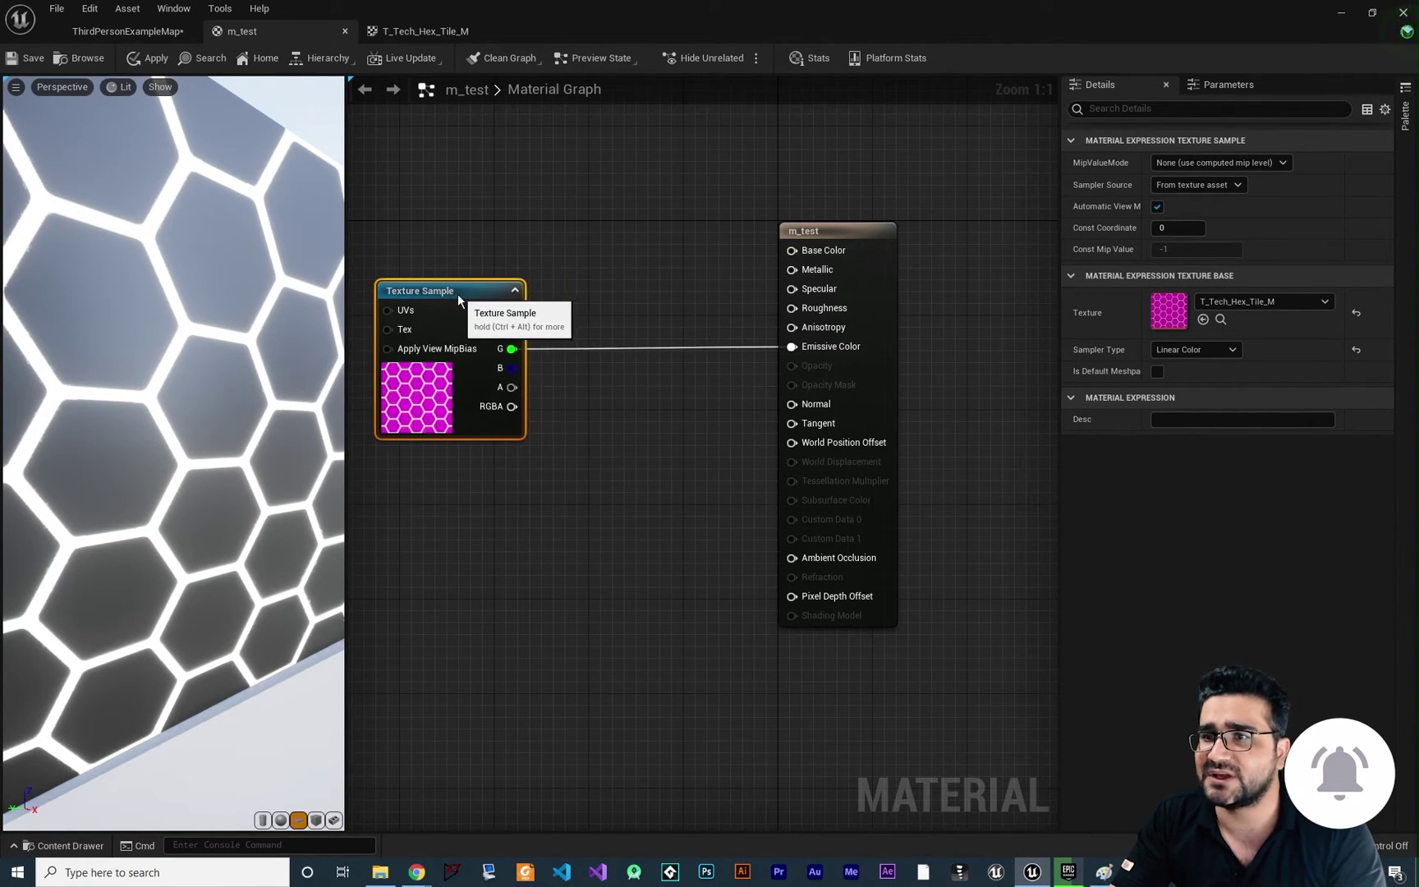
right_click_drag(600, 412, 614, 439)
right_click(602, 414)
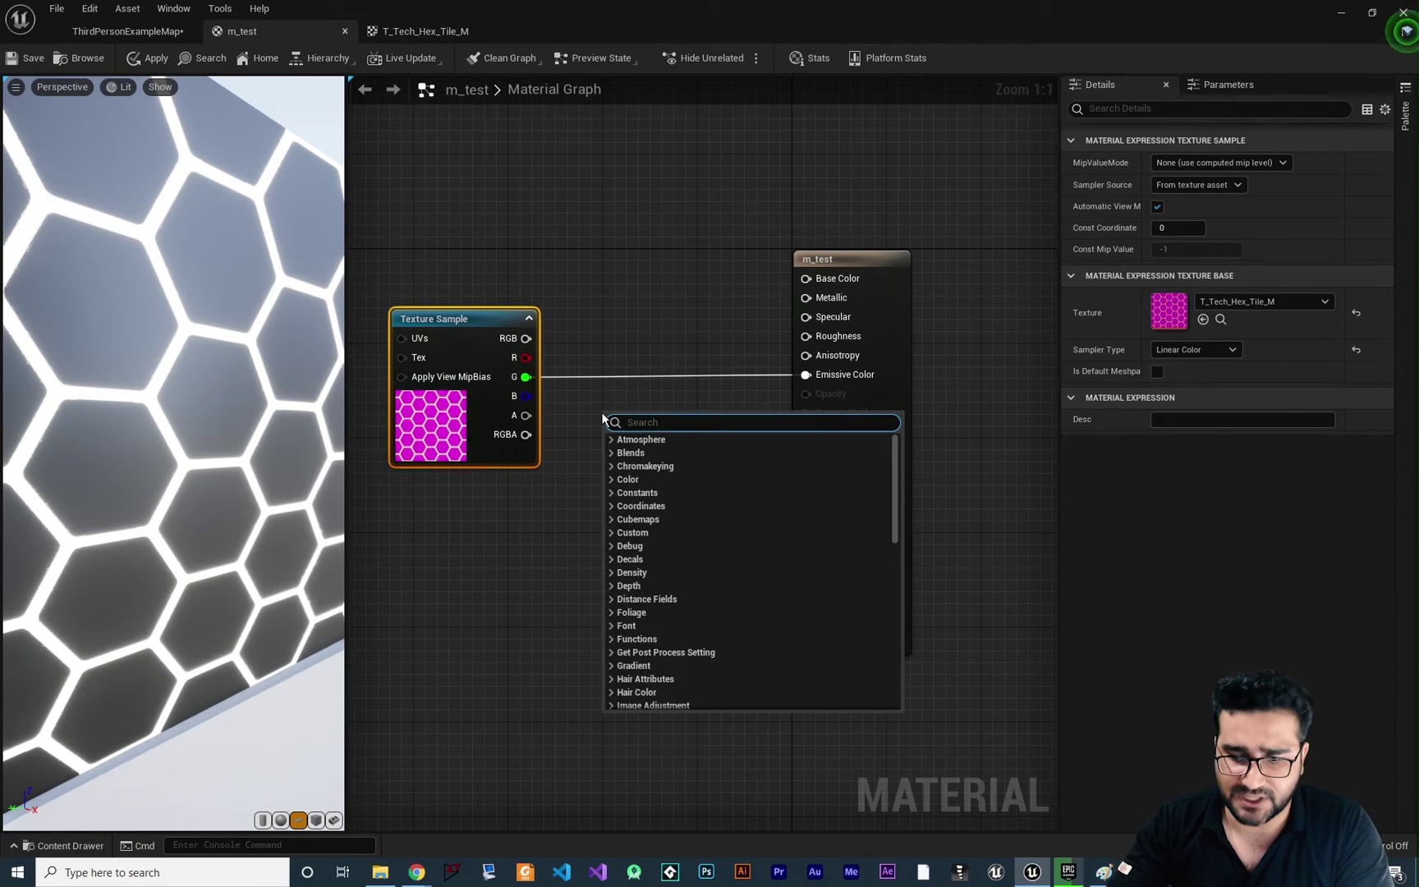
type("mult")
key("Return")
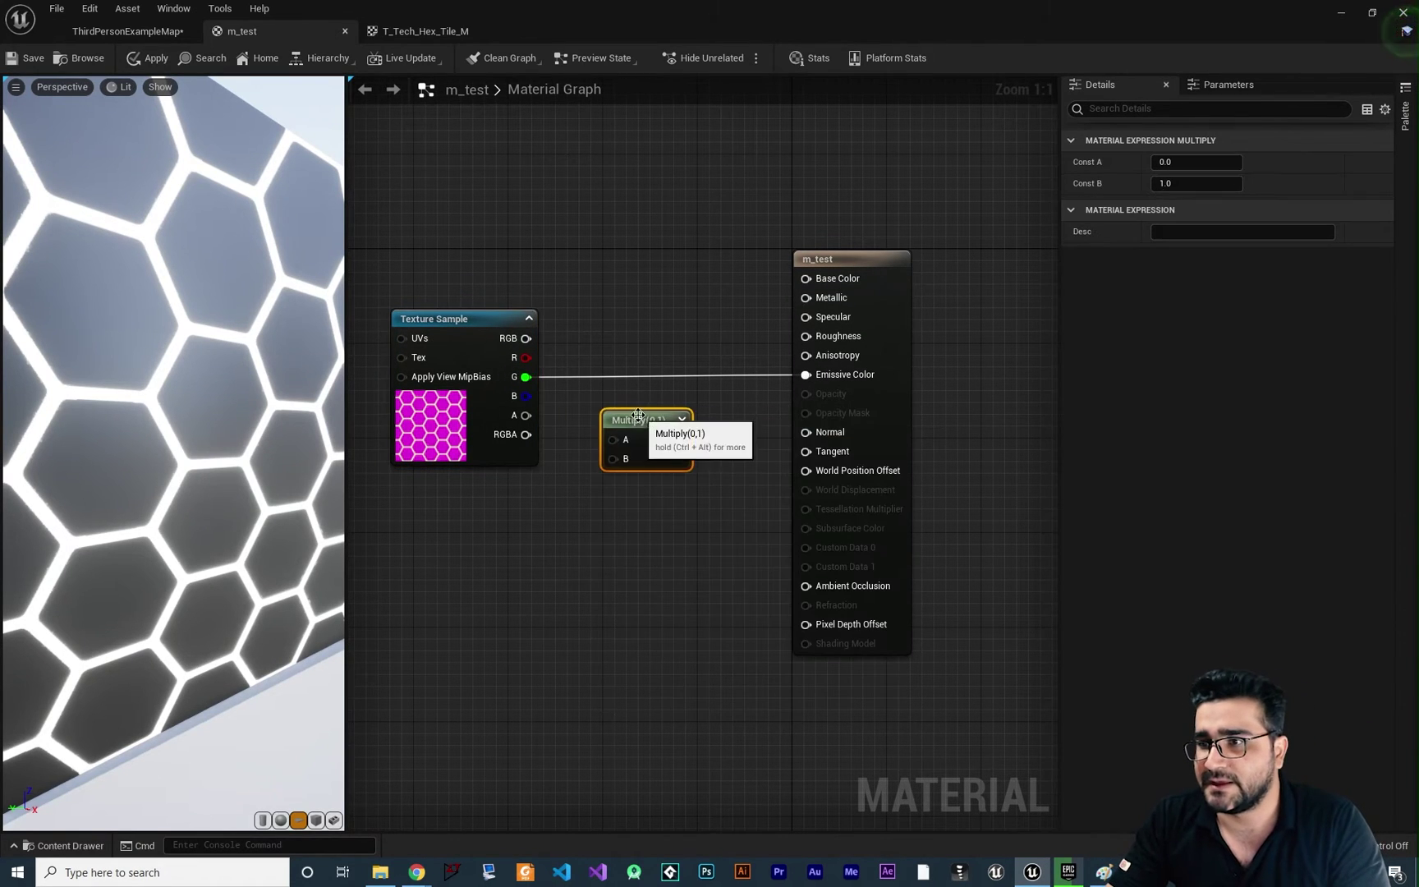
- Route the Texture Sample's G output through the Multiply node's A input into Emissive Color
left_click_drag(638, 416, 640, 397)
left_click_drag(525, 377, 530, 384)
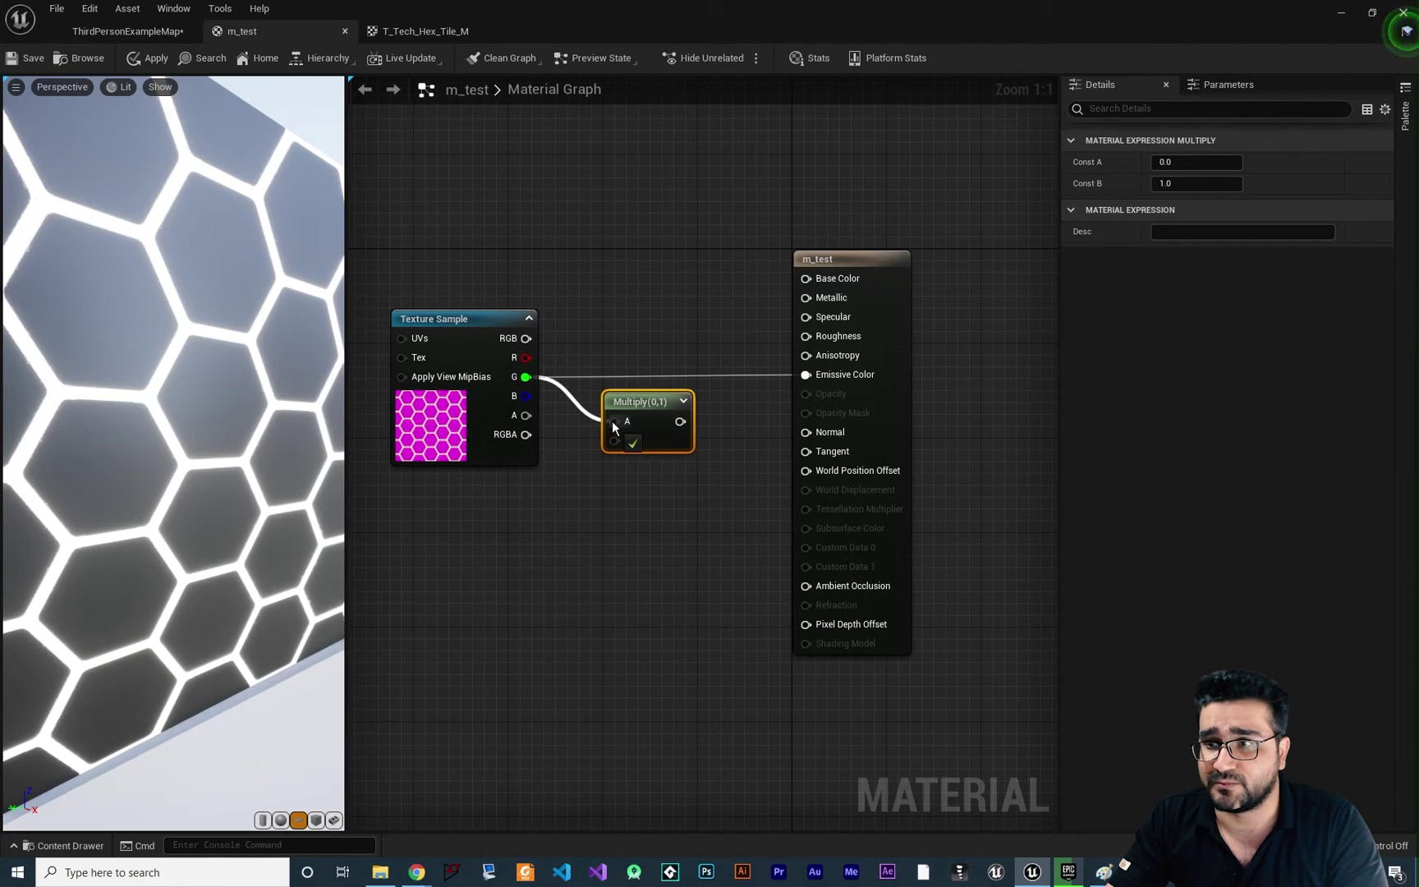
left_click_drag(612, 421, 695, 418)
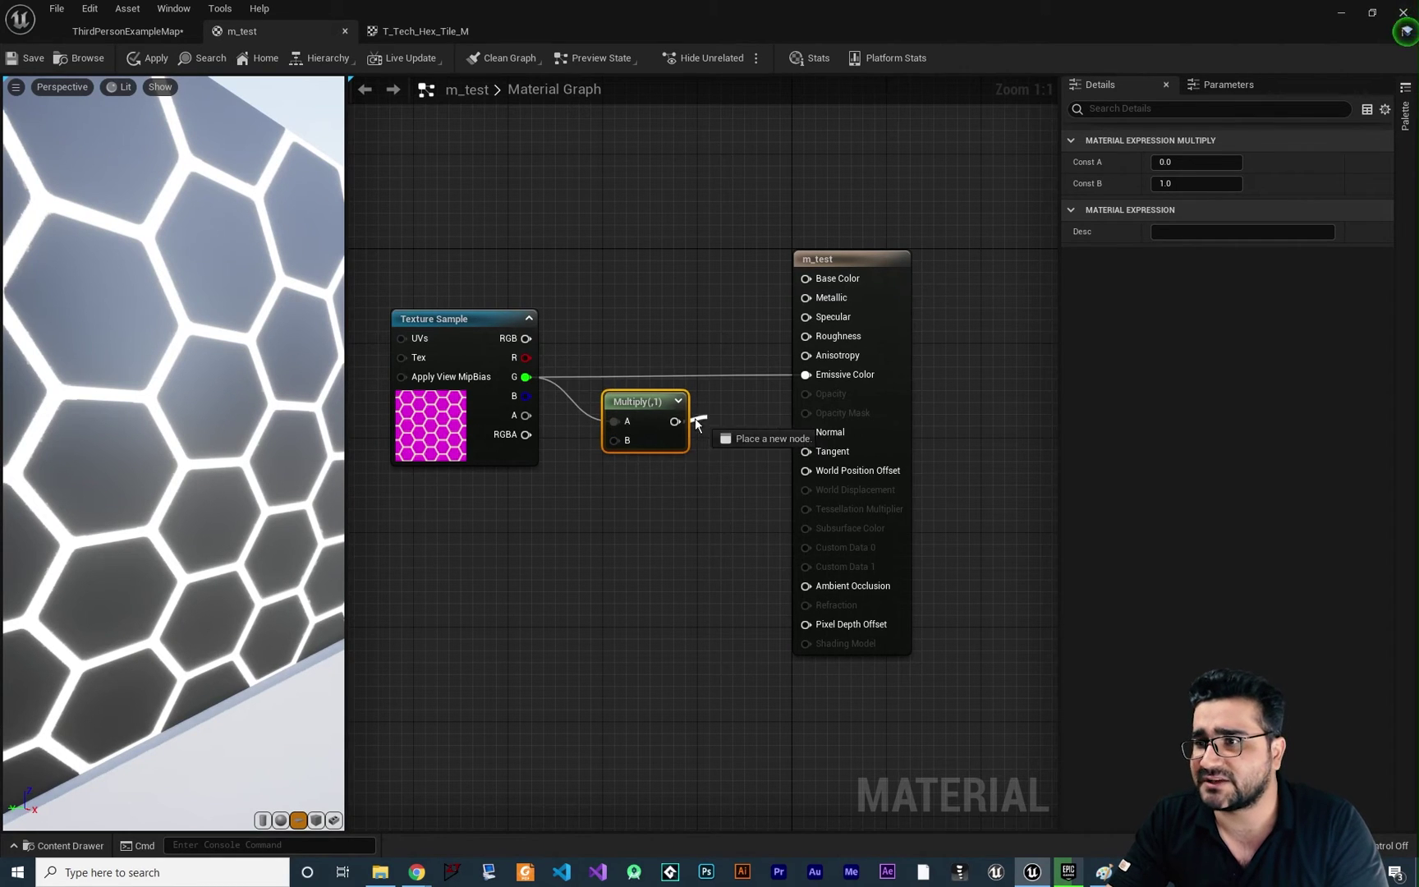
left_click_drag(797, 393, 811, 376)
- Set Const B to 100 on the Multiply node fed by the texture's green channel
left_click(1197, 183)
type("100")
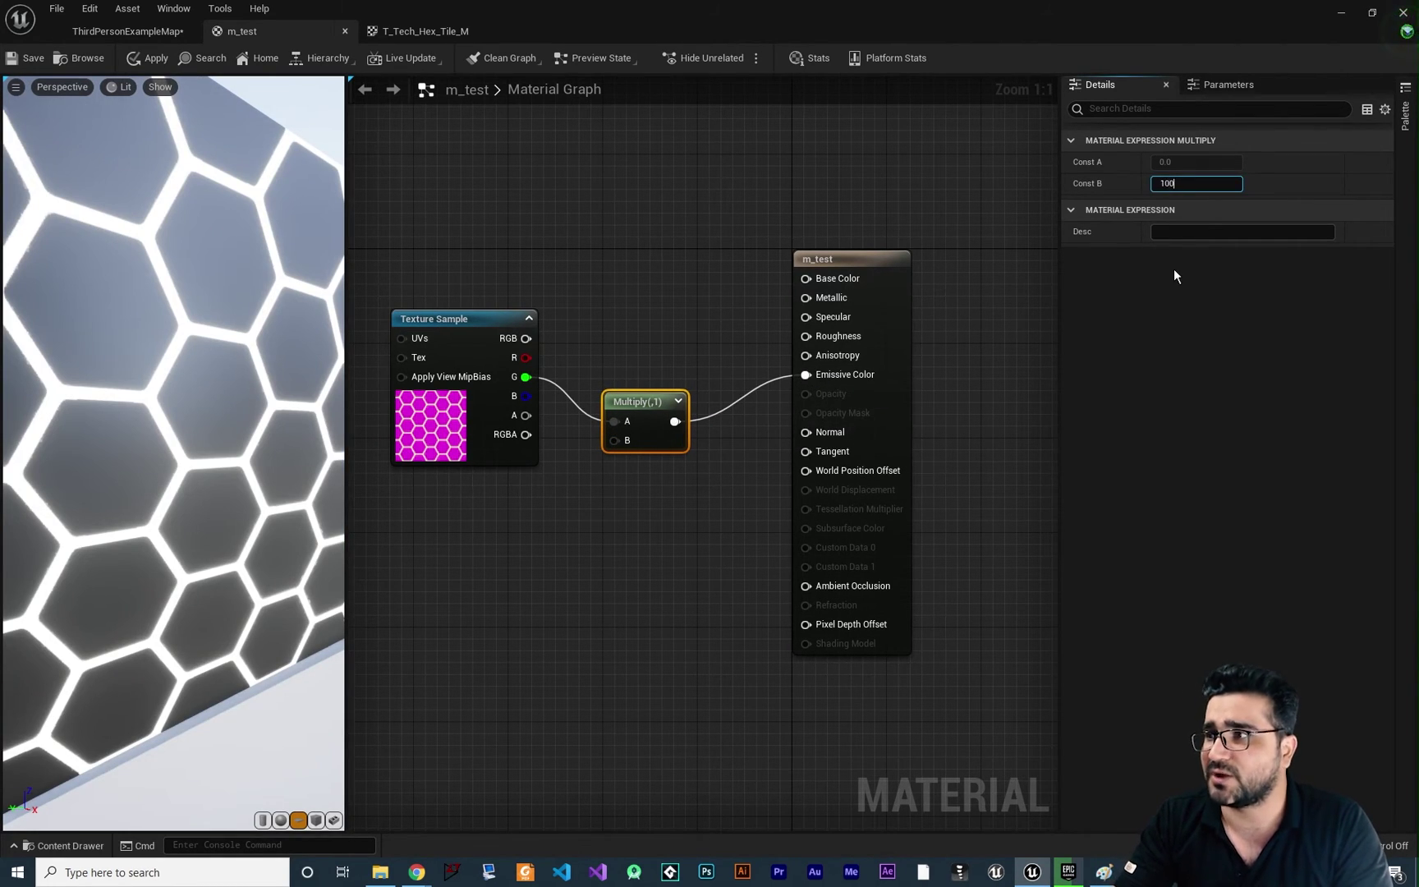
key("Return")
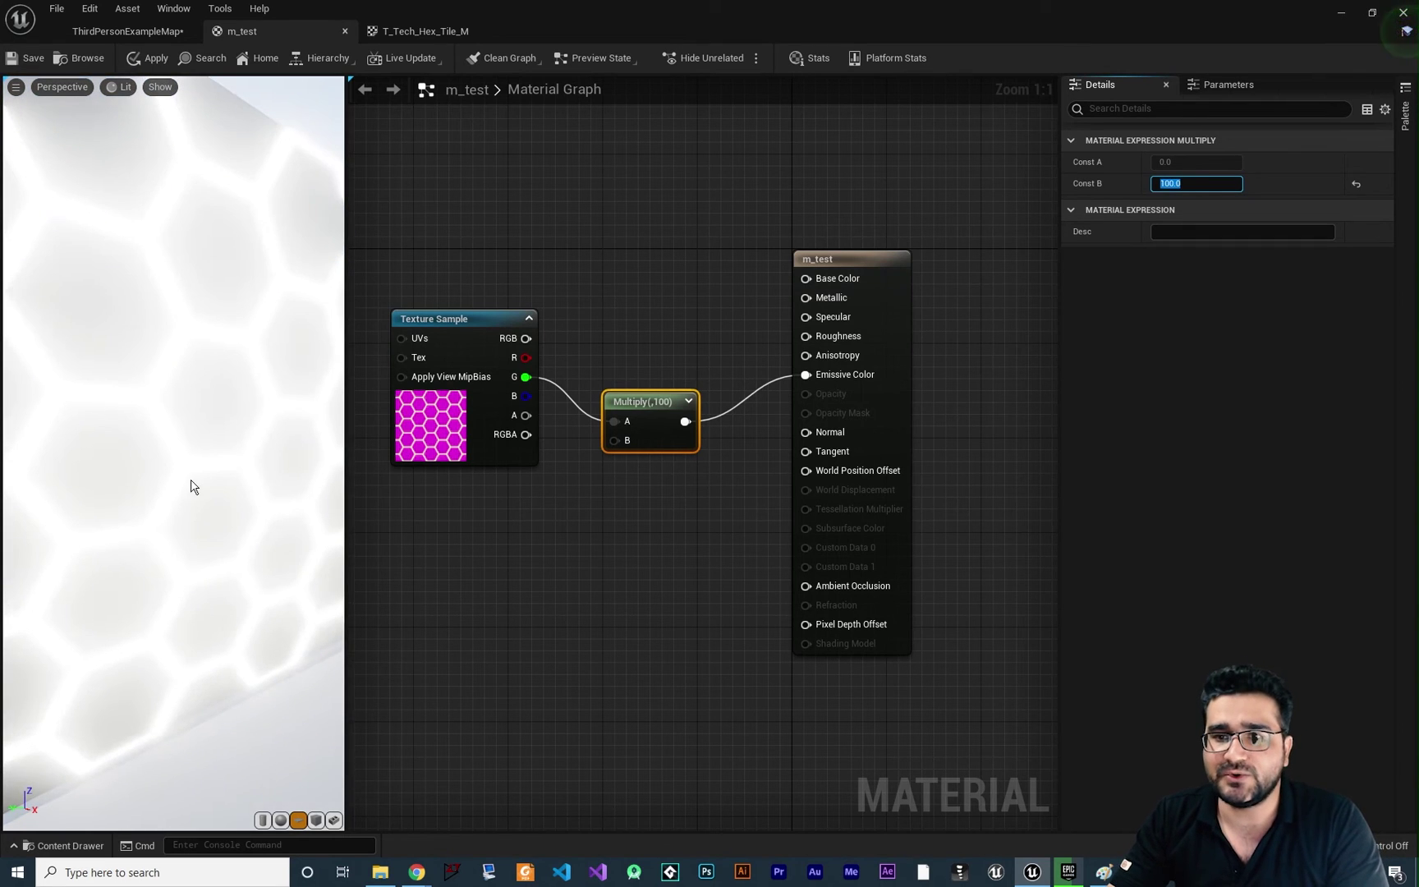
scroll(190, 487, "down", 5)
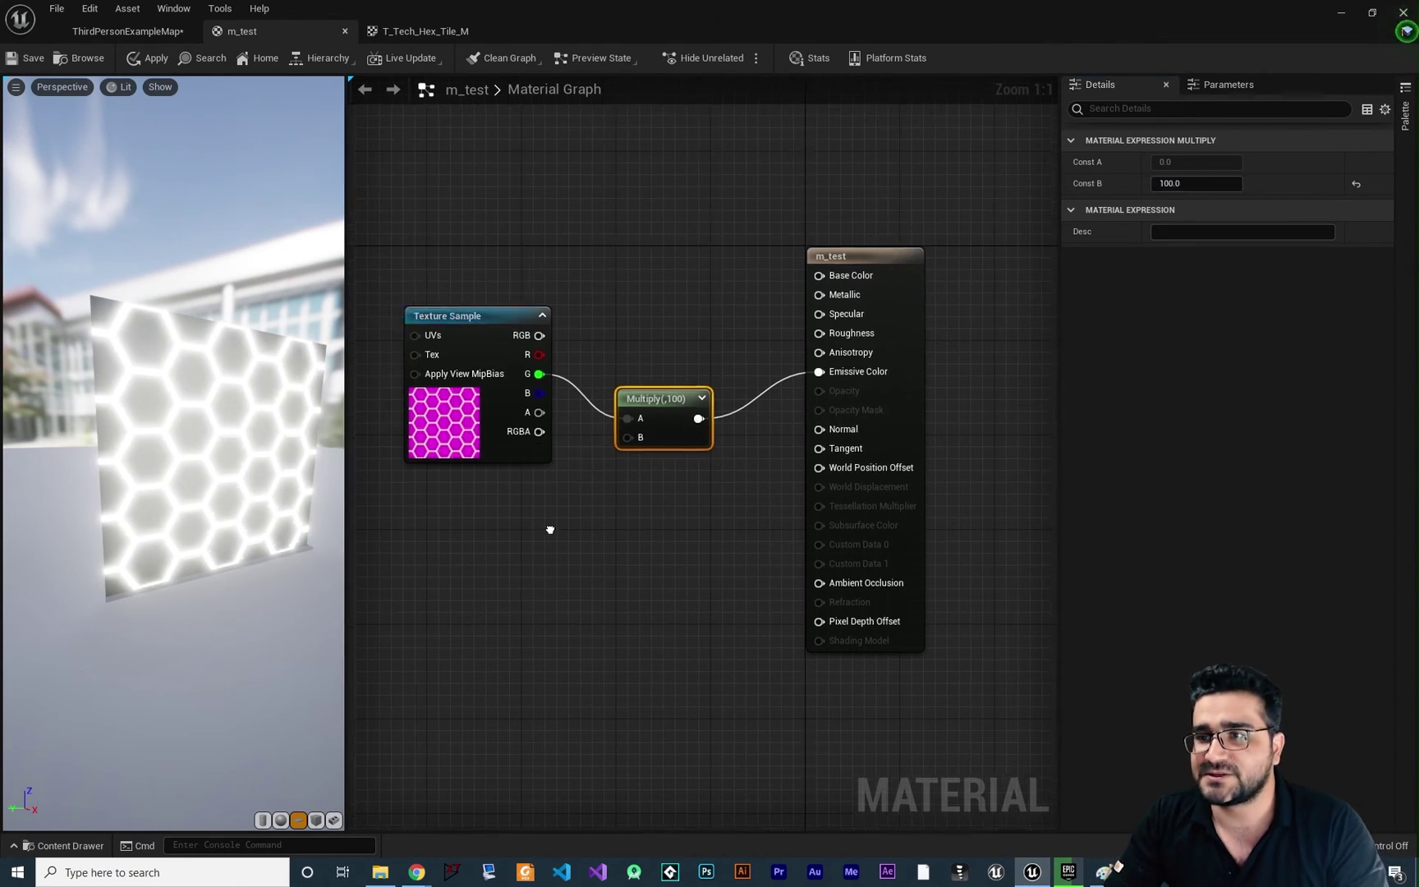
- Move the Texture Sample and Multiply nodes together farther away from the m_test node to free up space
right_click_drag(637, 340, 744, 238)
left_click(593, 278, "ctrl")
left_click_drag(592, 278, 455, 251)
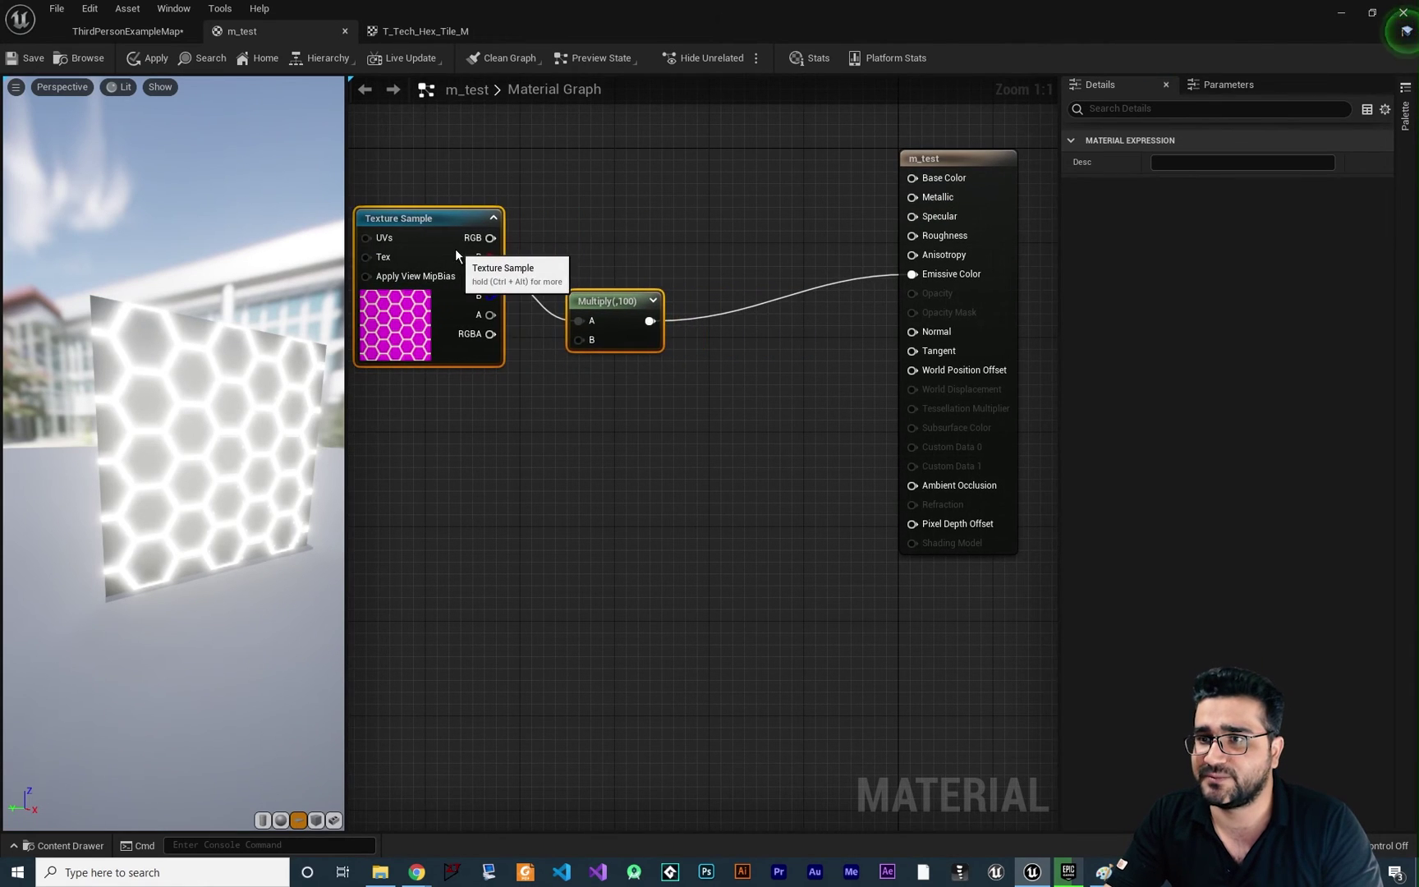
right_click_drag(488, 404, 595, 437)
left_click_drag(621, 264, 551, 263)
right_click_drag(747, 435, 684, 444)
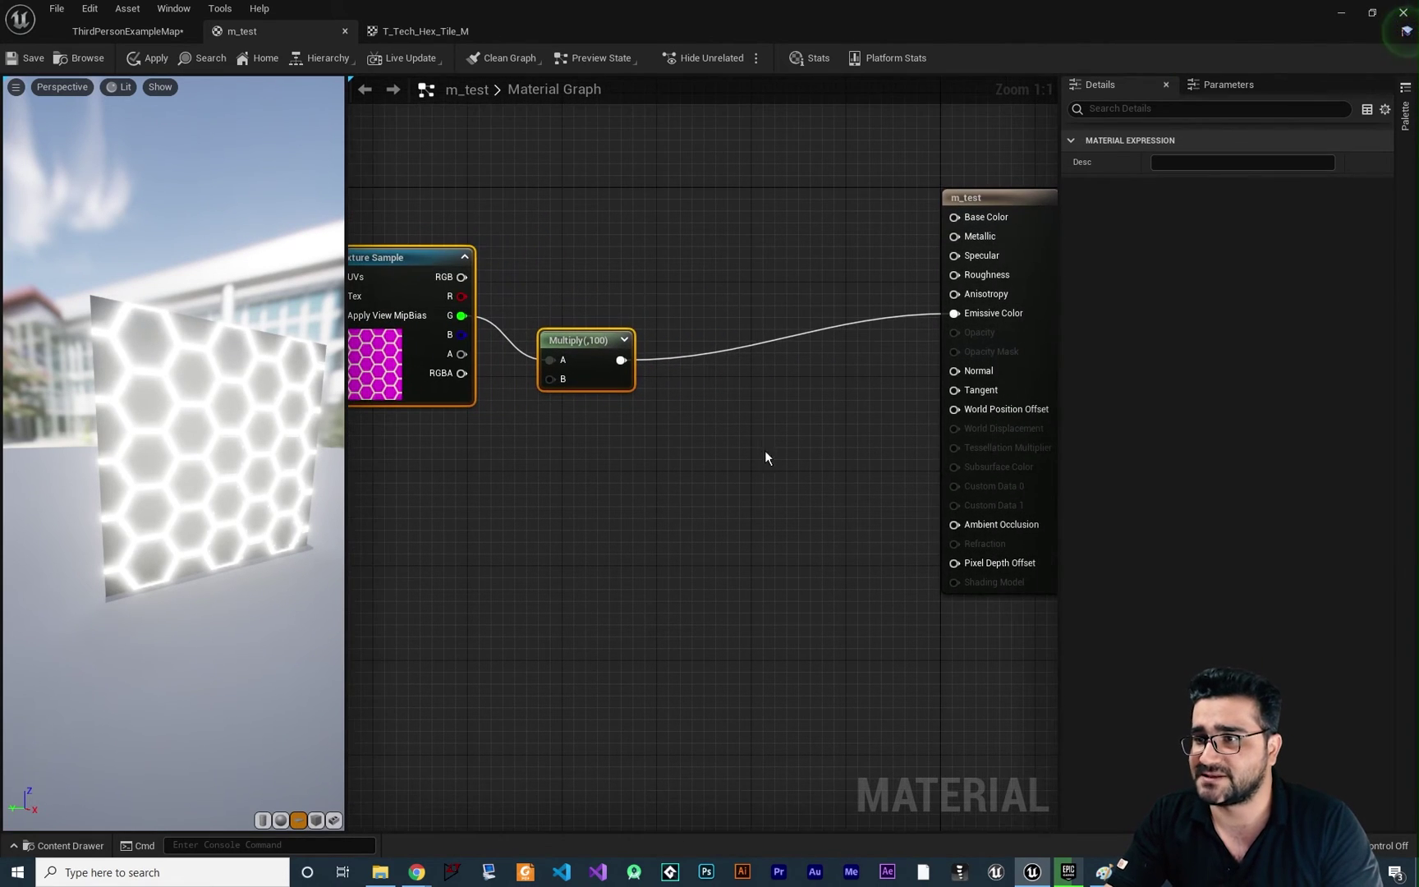
- Place a Constant3Vector node in the empty area between the Multiply node and the m_test node
left_click(755, 475)
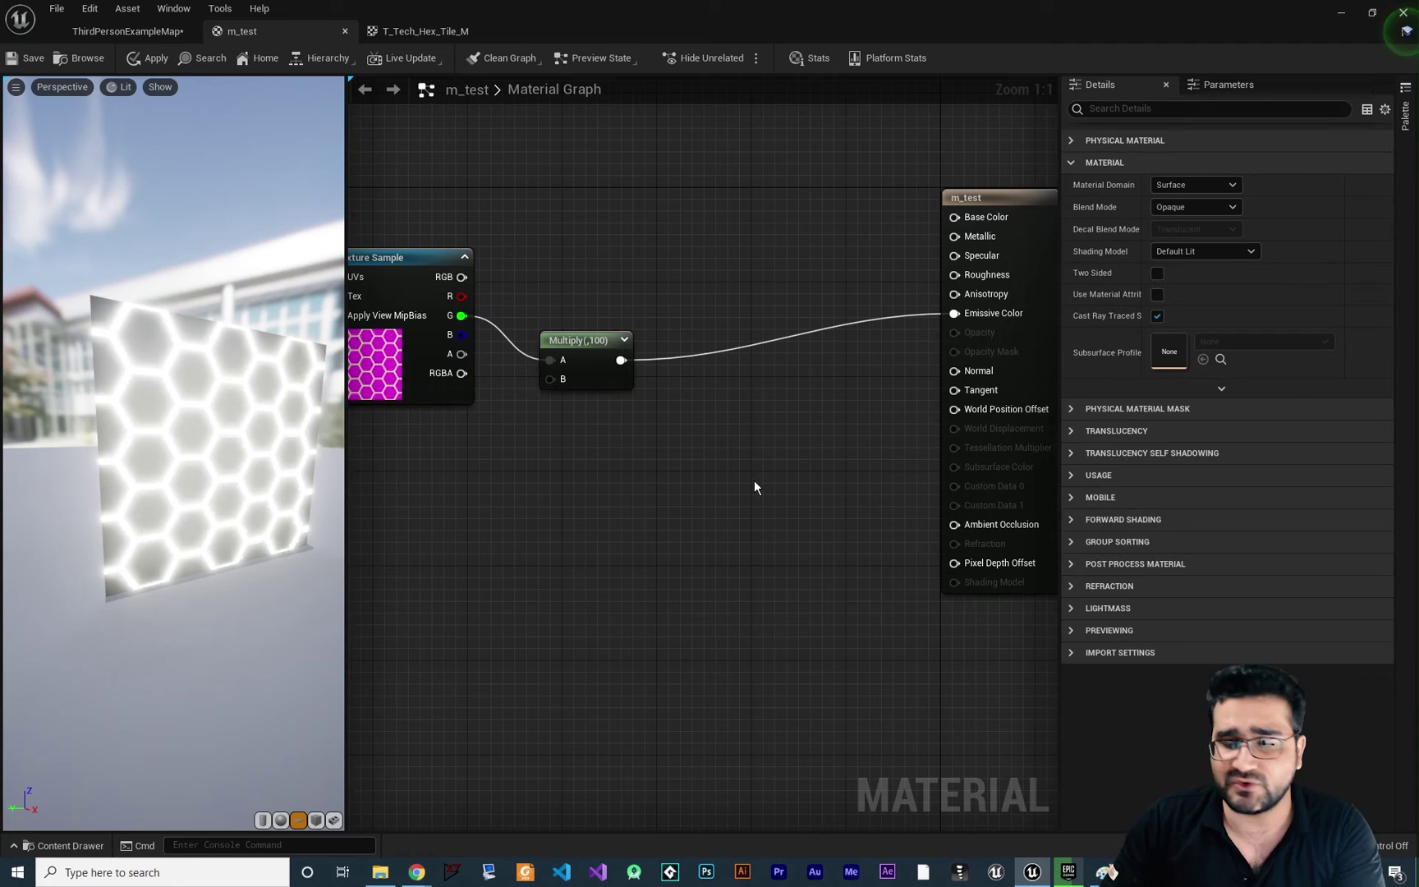
key("3")
left_click(723, 452)
left_click_drag(719, 482, 687, 450)
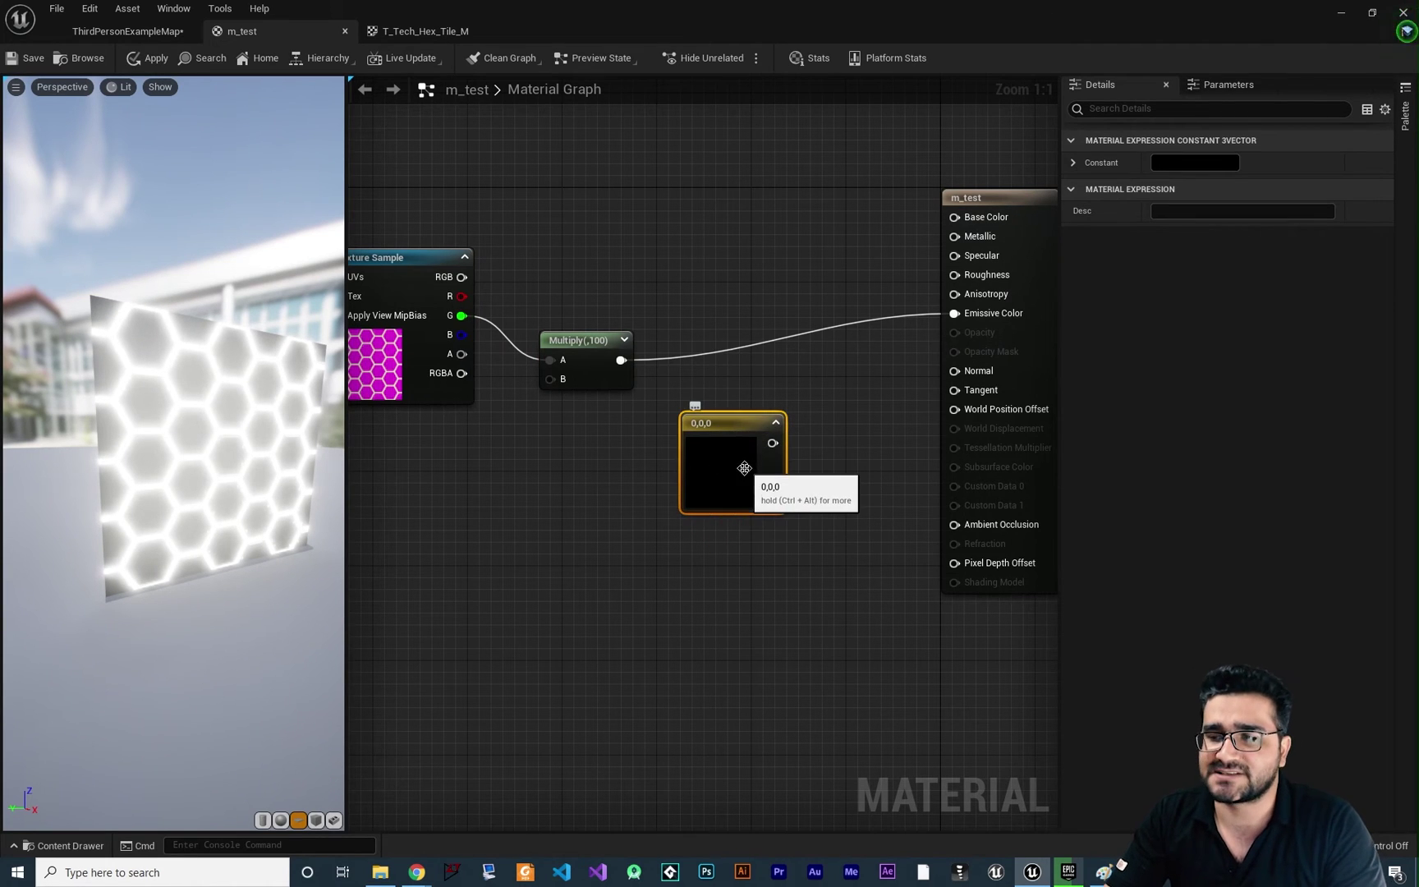
- Set the vector constant's blue component to 1 and place the node directly below the Multiply node
double_click(706, 467)
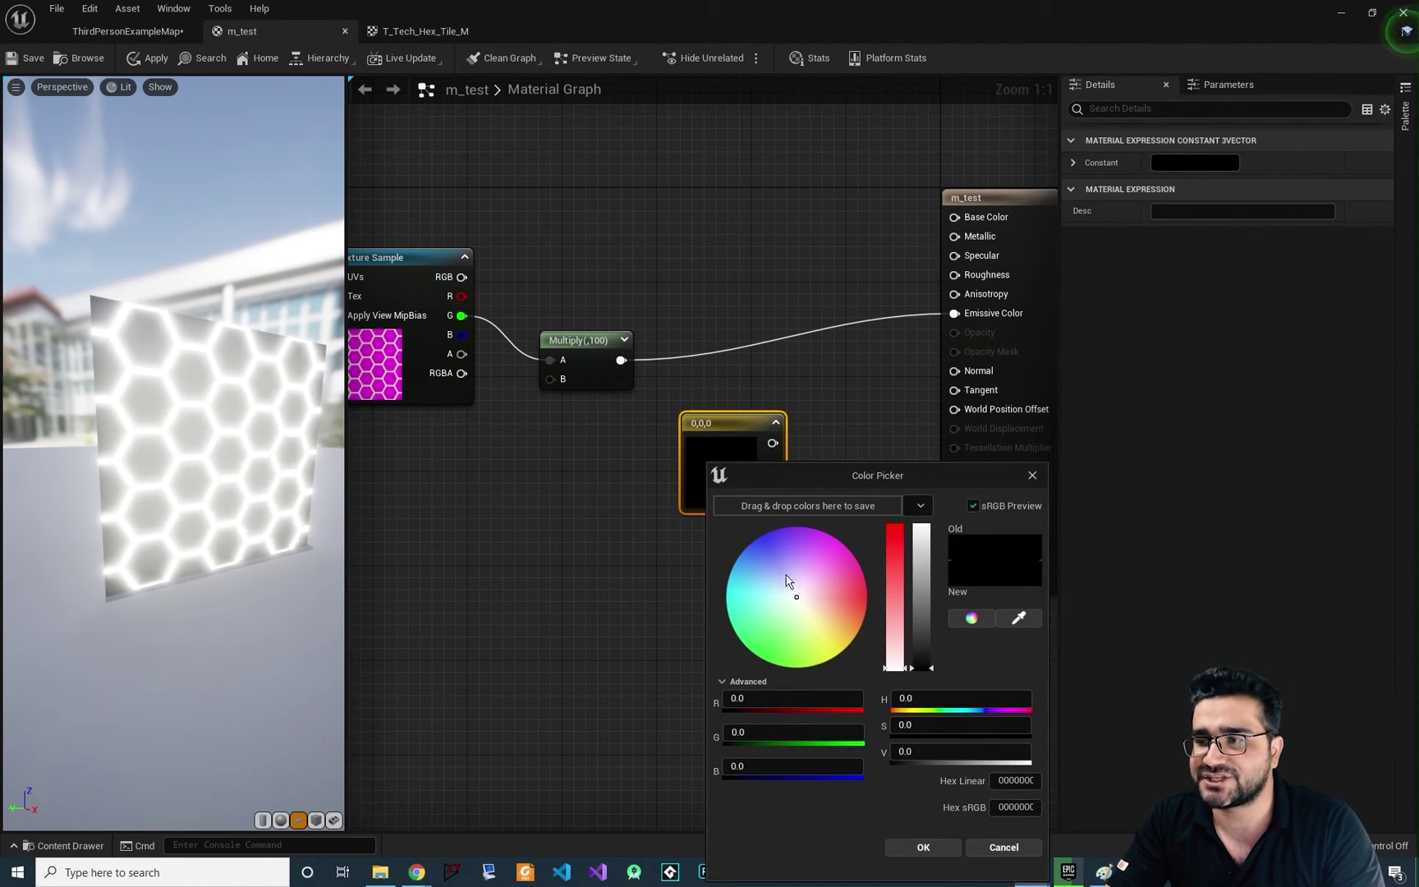
left_click(789, 765)
type("1")
key("Return")
left_click(721, 426)
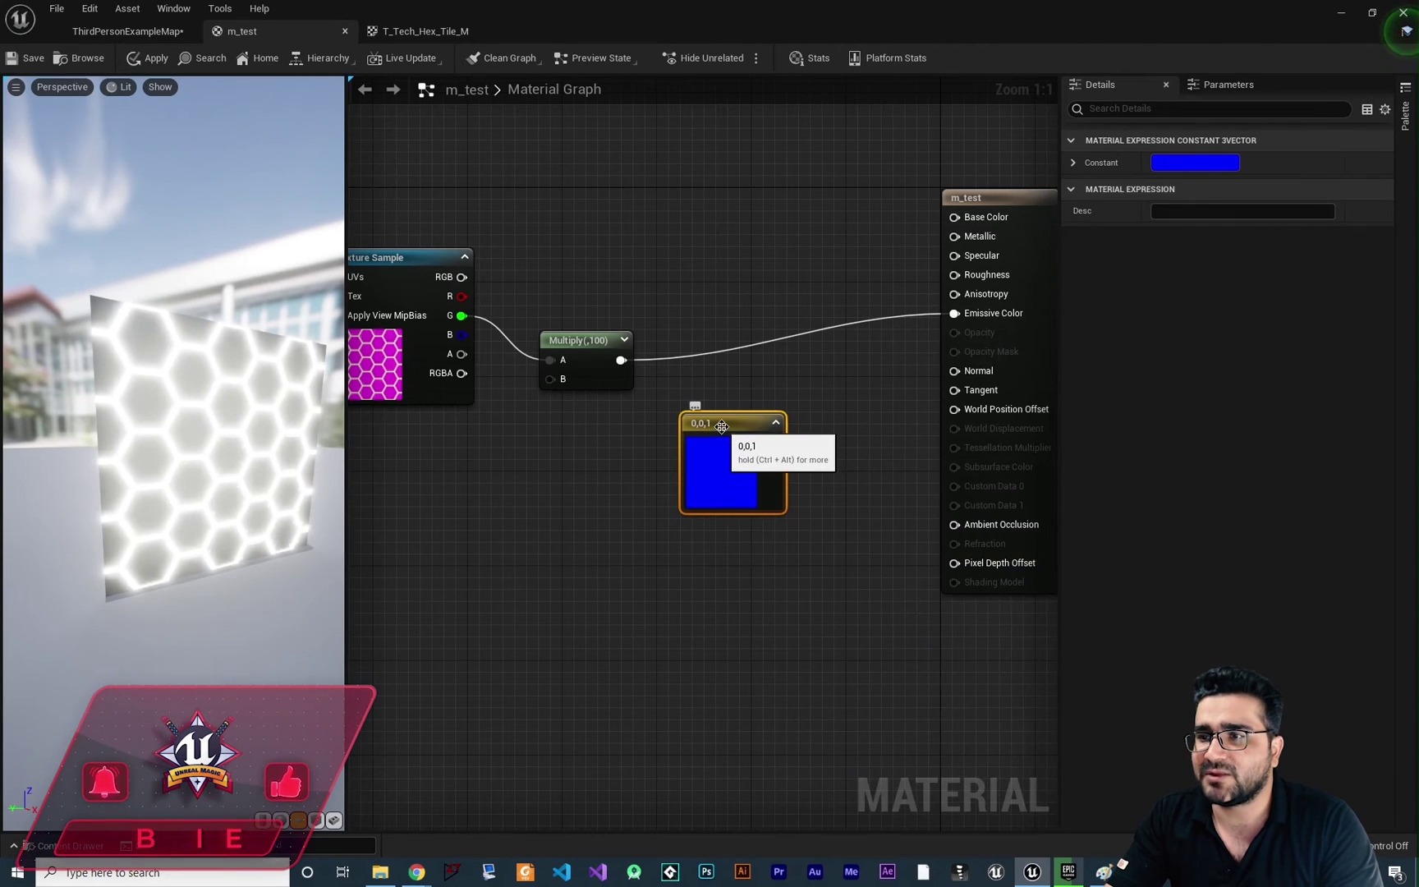
left_click_drag(723, 425, 578, 425)
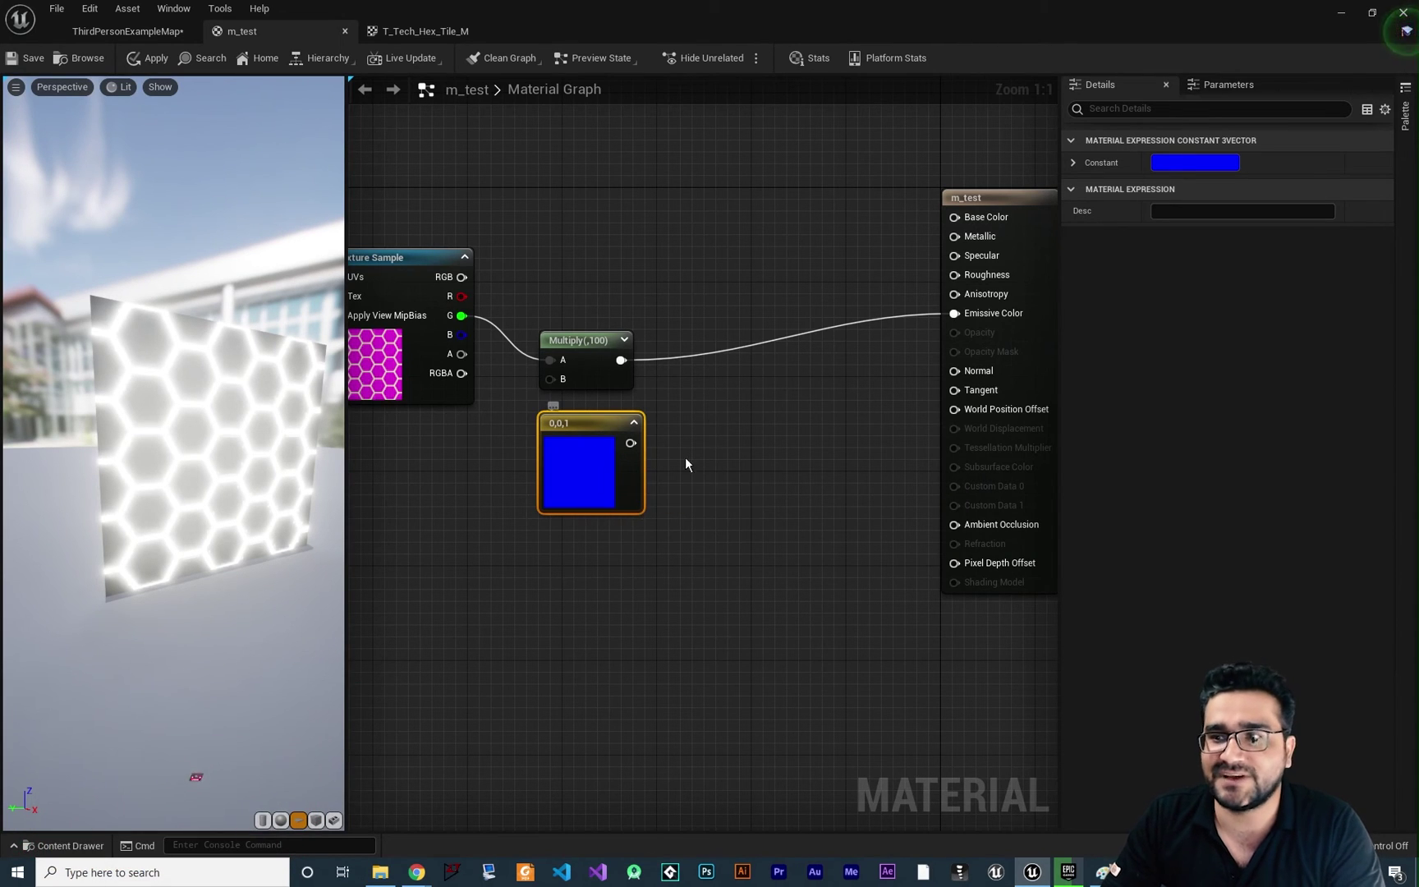
- Add a second Multiply node with the first Multiply in A and the blue vector in B, and expand its preview
right_click(711, 409)
type("mult")
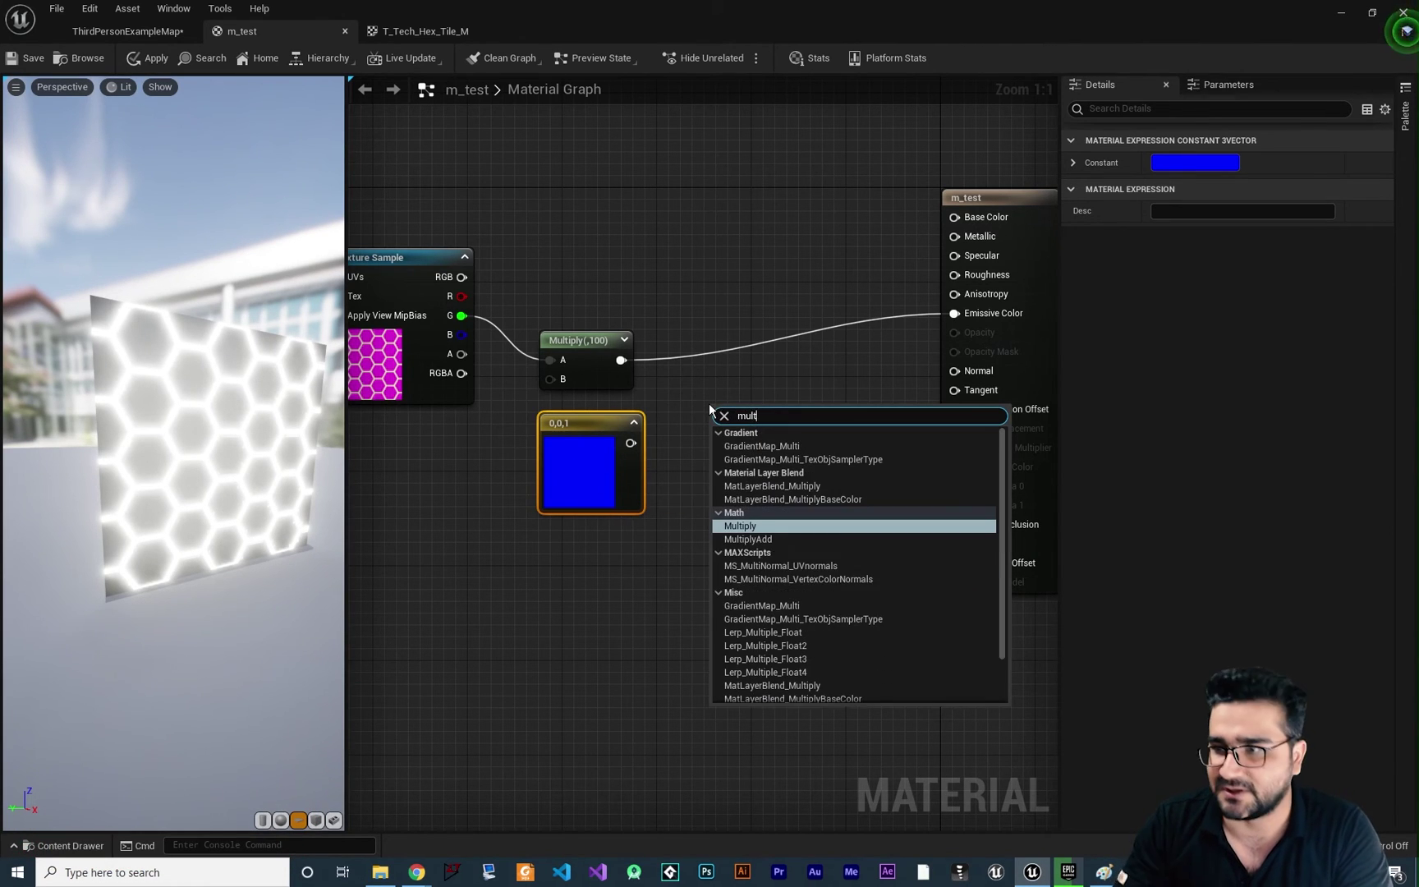
key("Return")
left_click_drag(702, 424, 719, 432)
left_click_drag(630, 444, 702, 458)
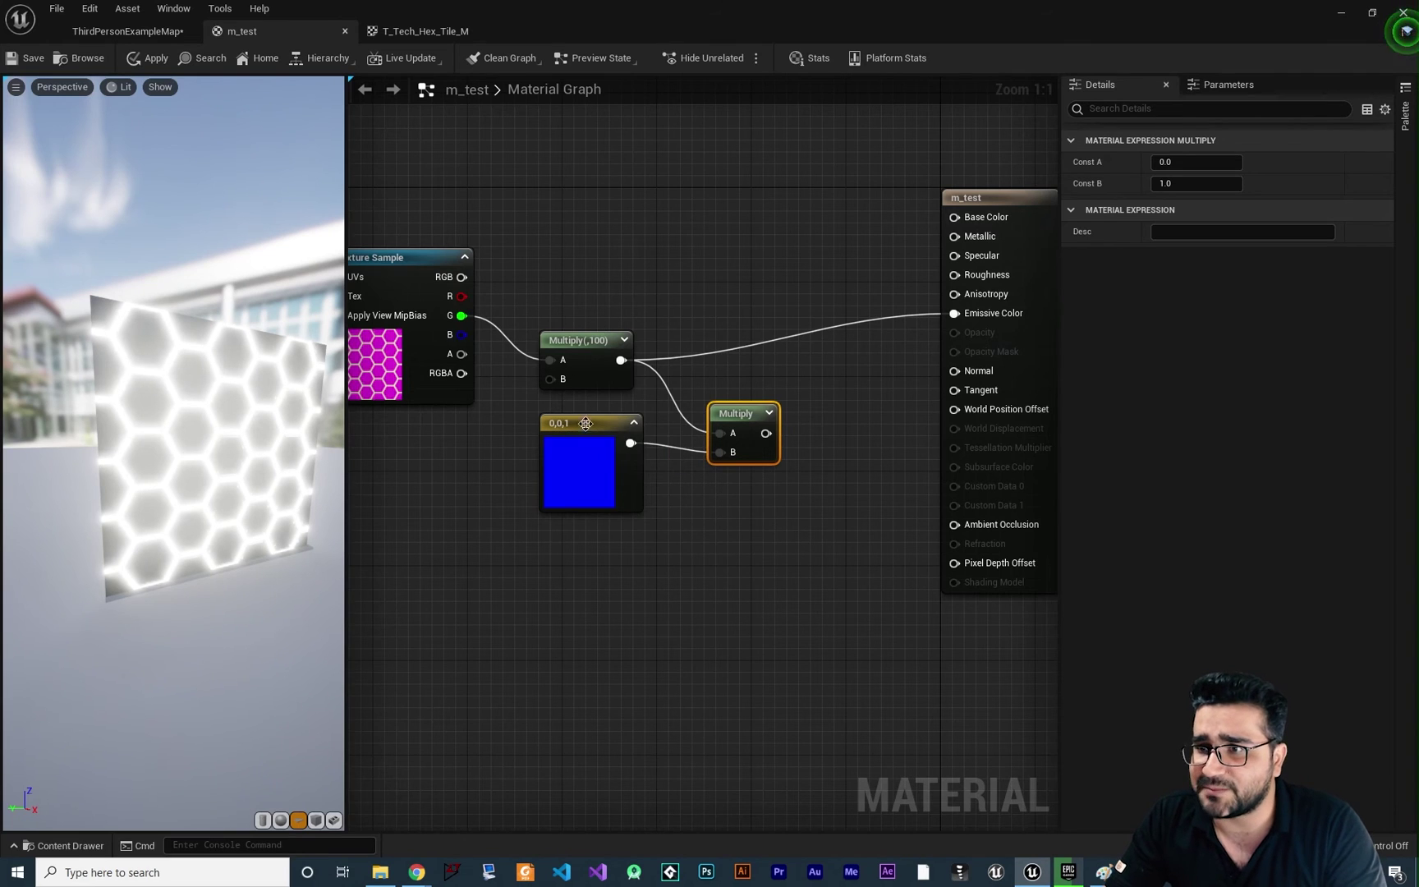
left_click(771, 413)
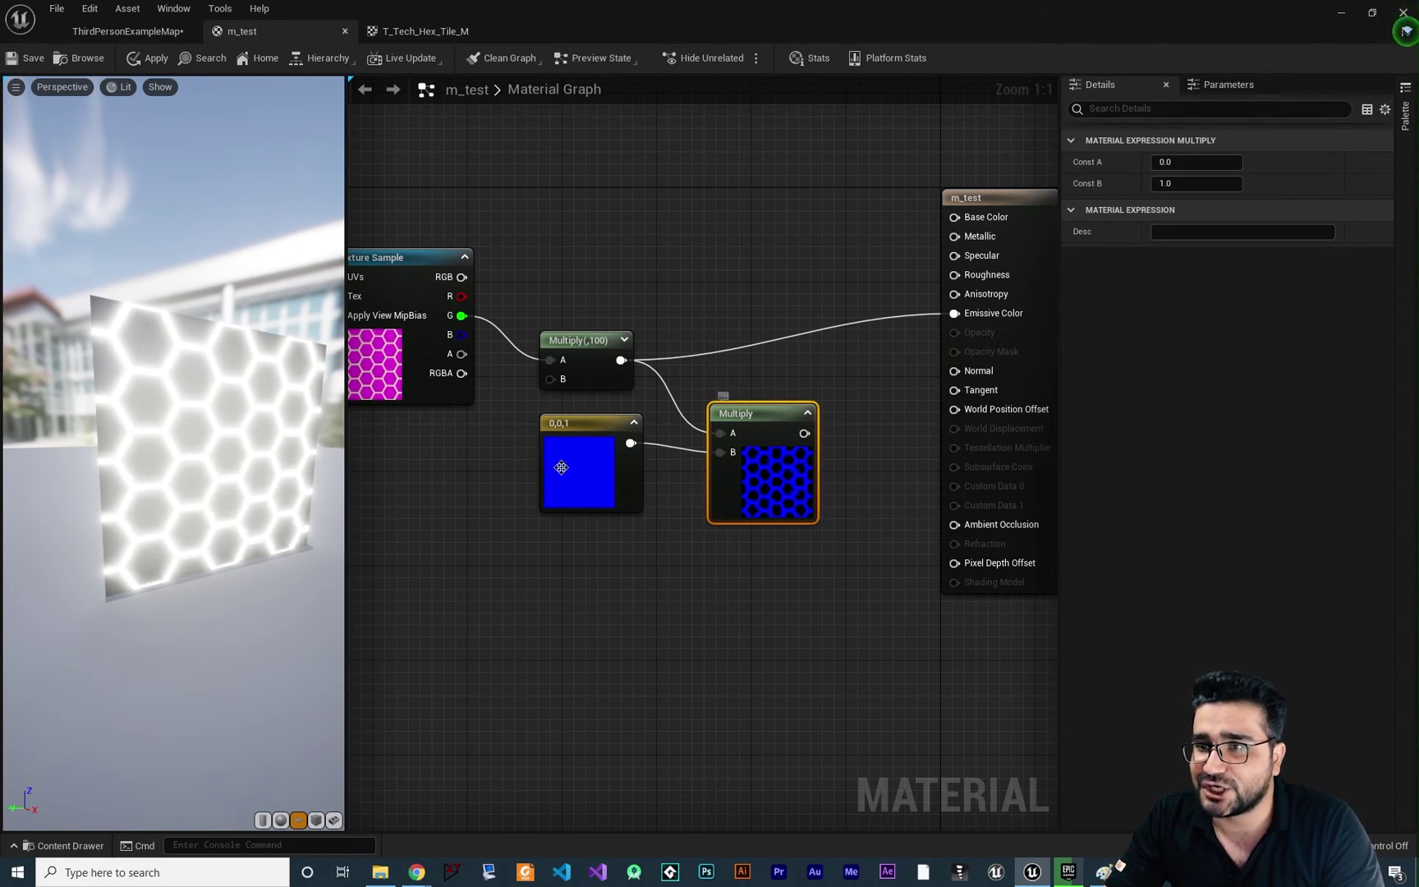
right_click_drag(556, 468, 632, 479)
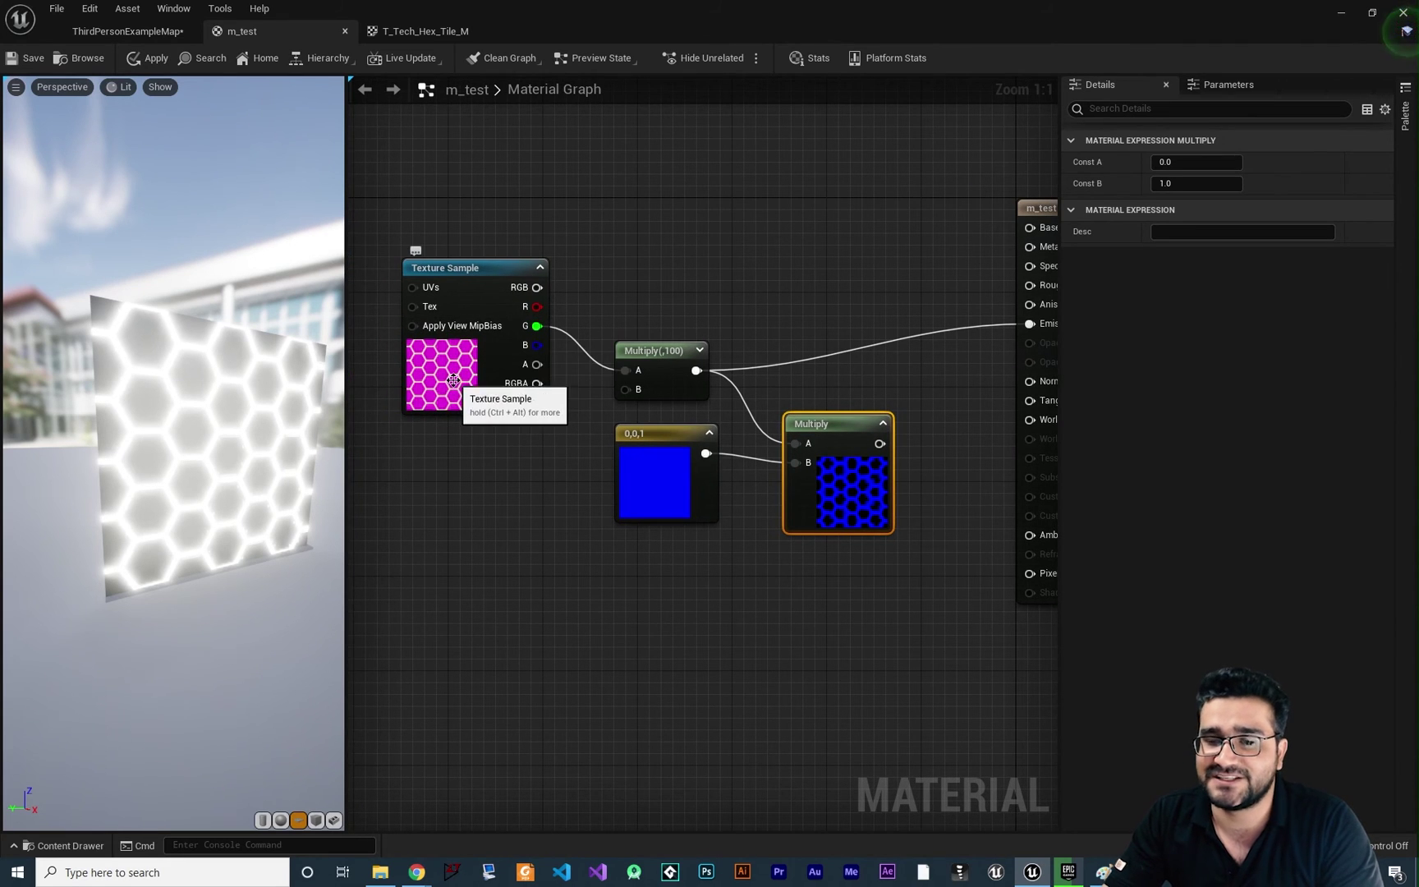
- Connect the second Multiply's output to Emissive Color on the m_test node and check the blue hex glow up close in the preview
right_click_drag(777, 570, 579, 570)
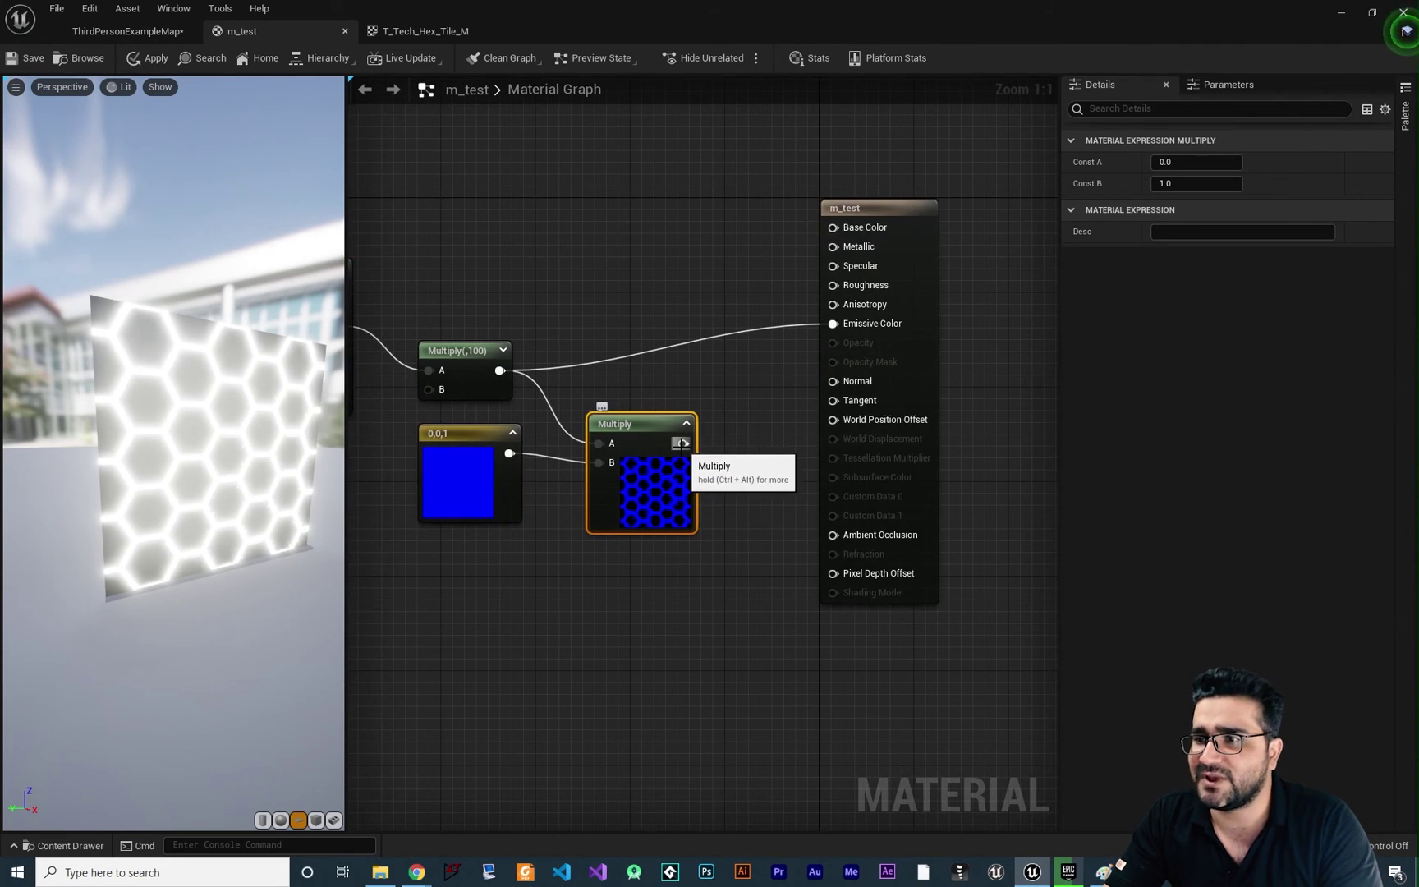
left_click_drag(683, 443, 833, 324)
scroll(148, 436, "up", 5)
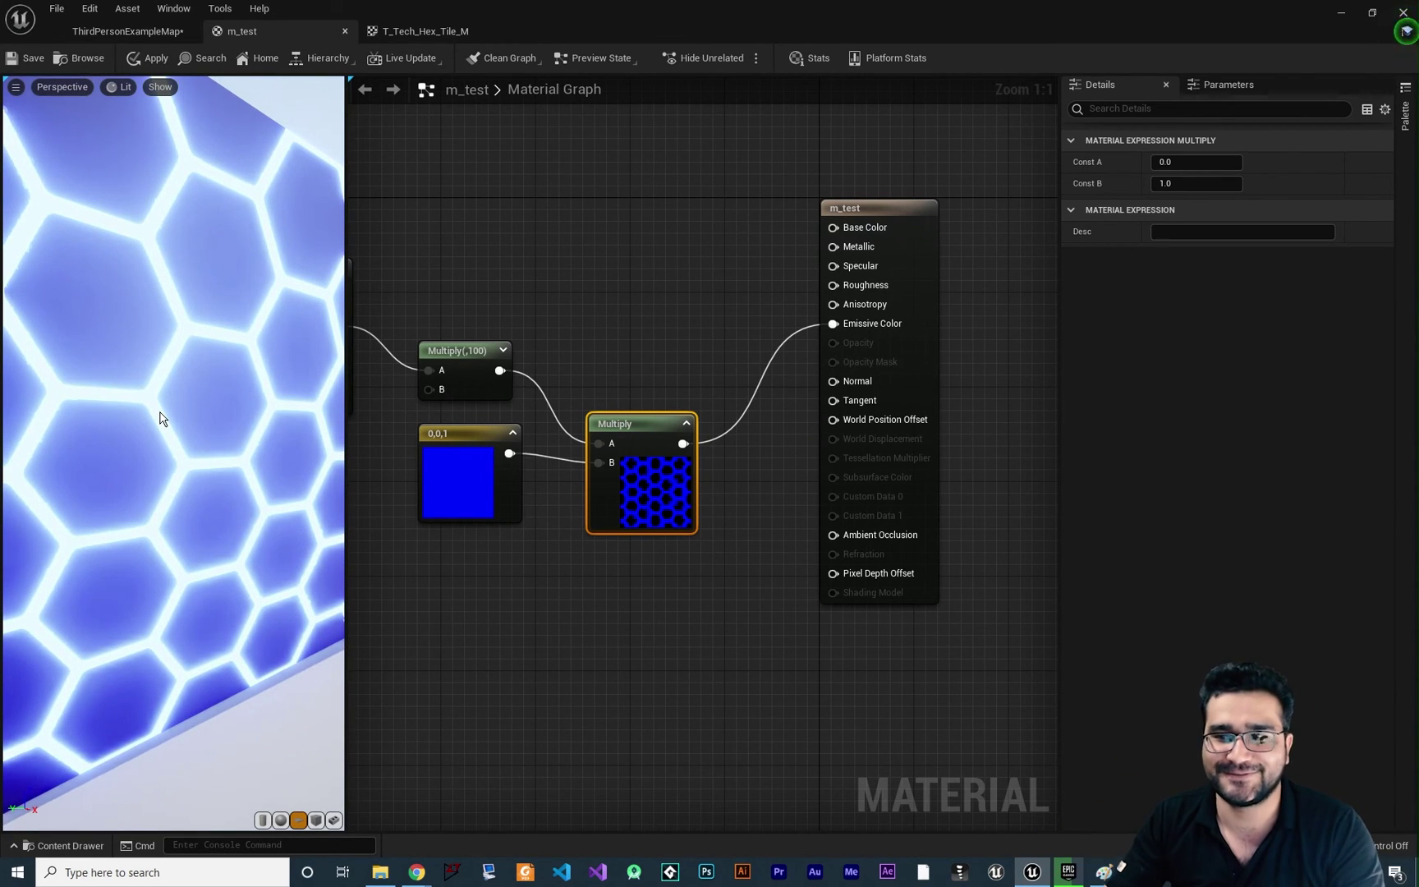
scroll(118, 459, "down", 5)
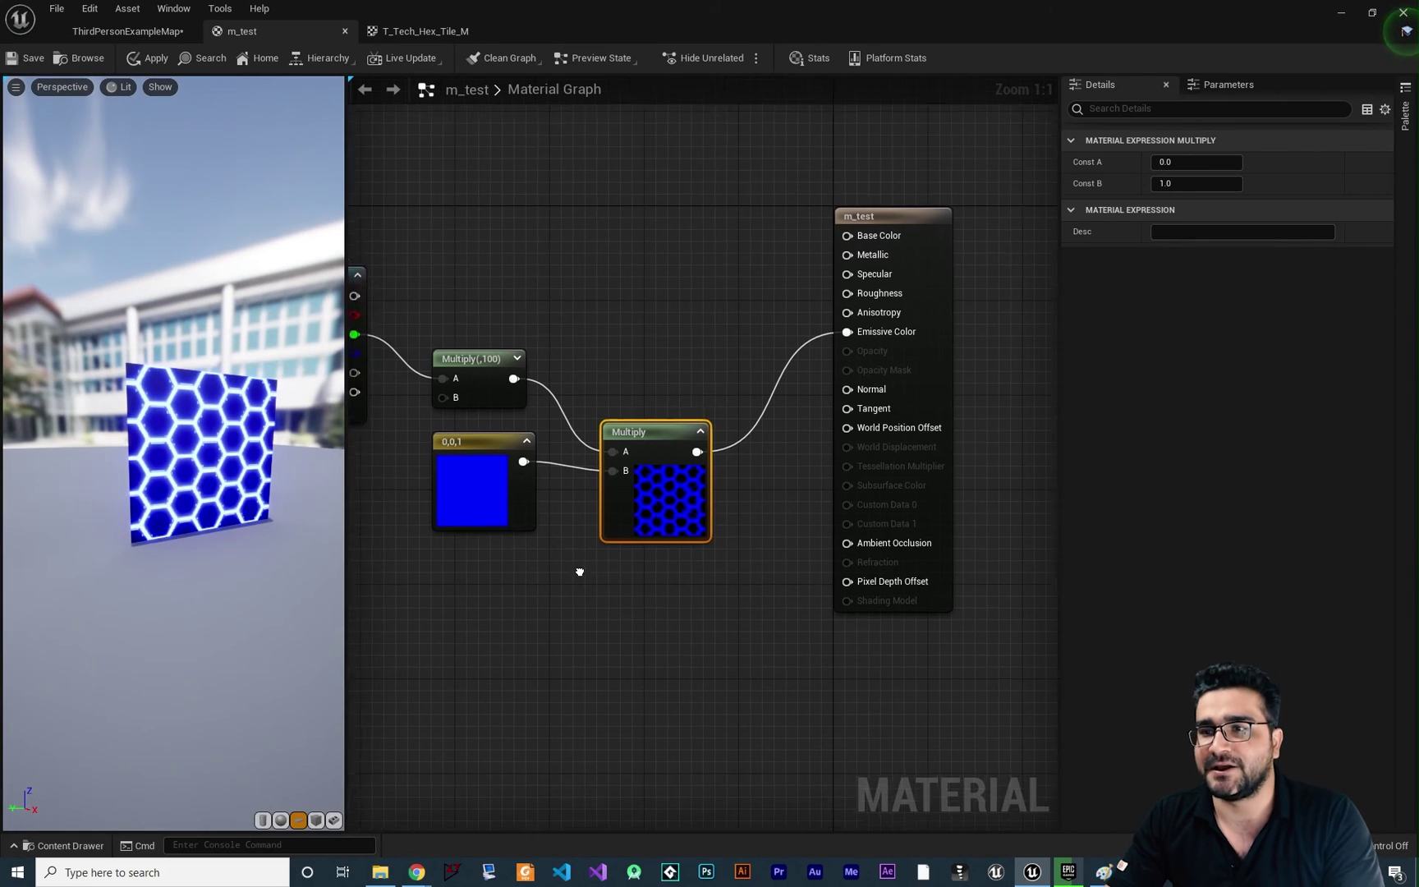
- Cut the blue vector and its Multiply node, shift Multiply(,100) toward m_test, and paste the cut nodes between it and the Texture Sample
right_click_drag(572, 565, 688, 581)
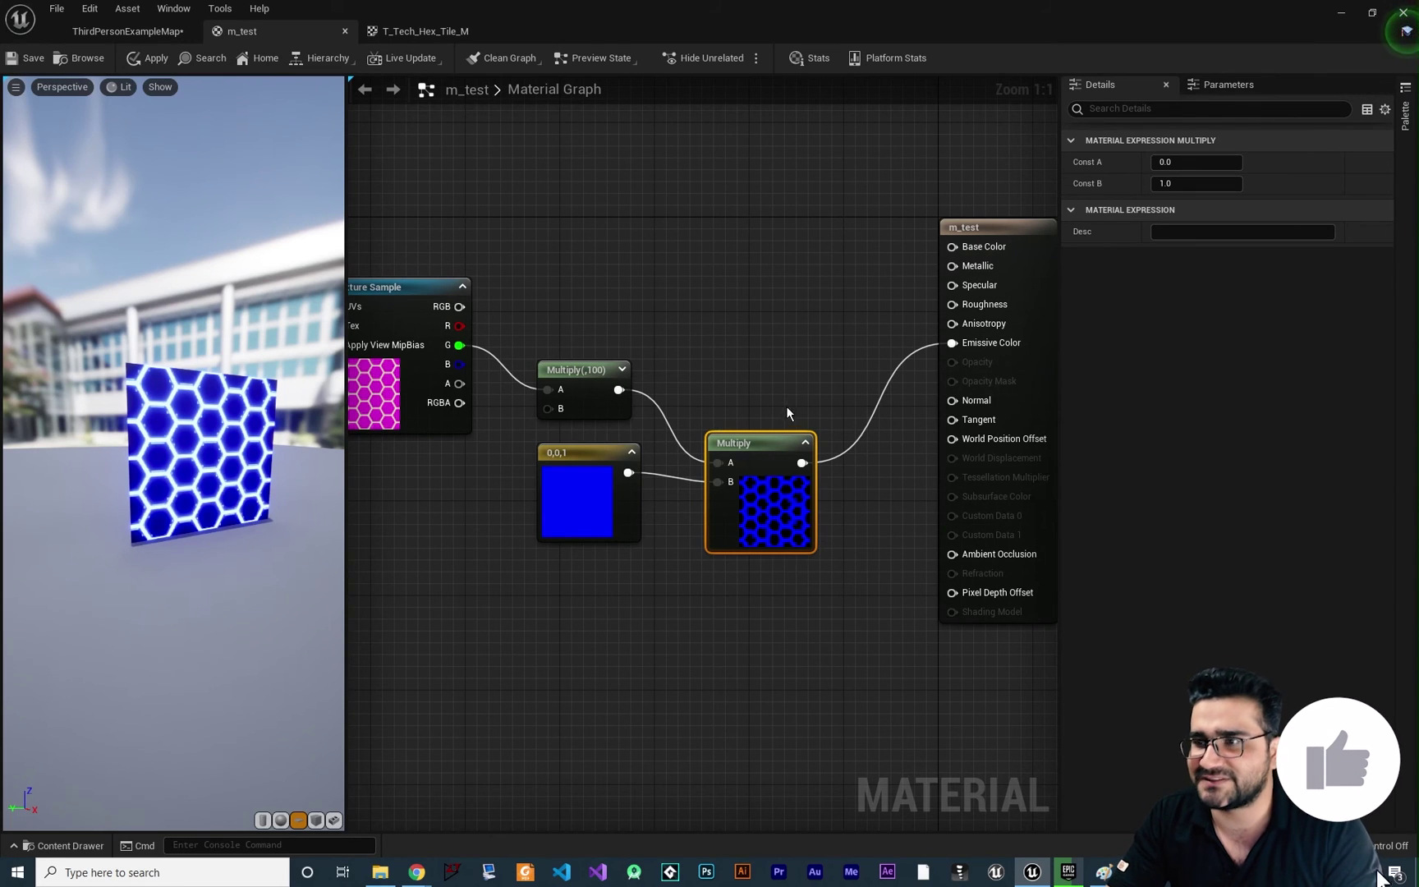
key("Delete")
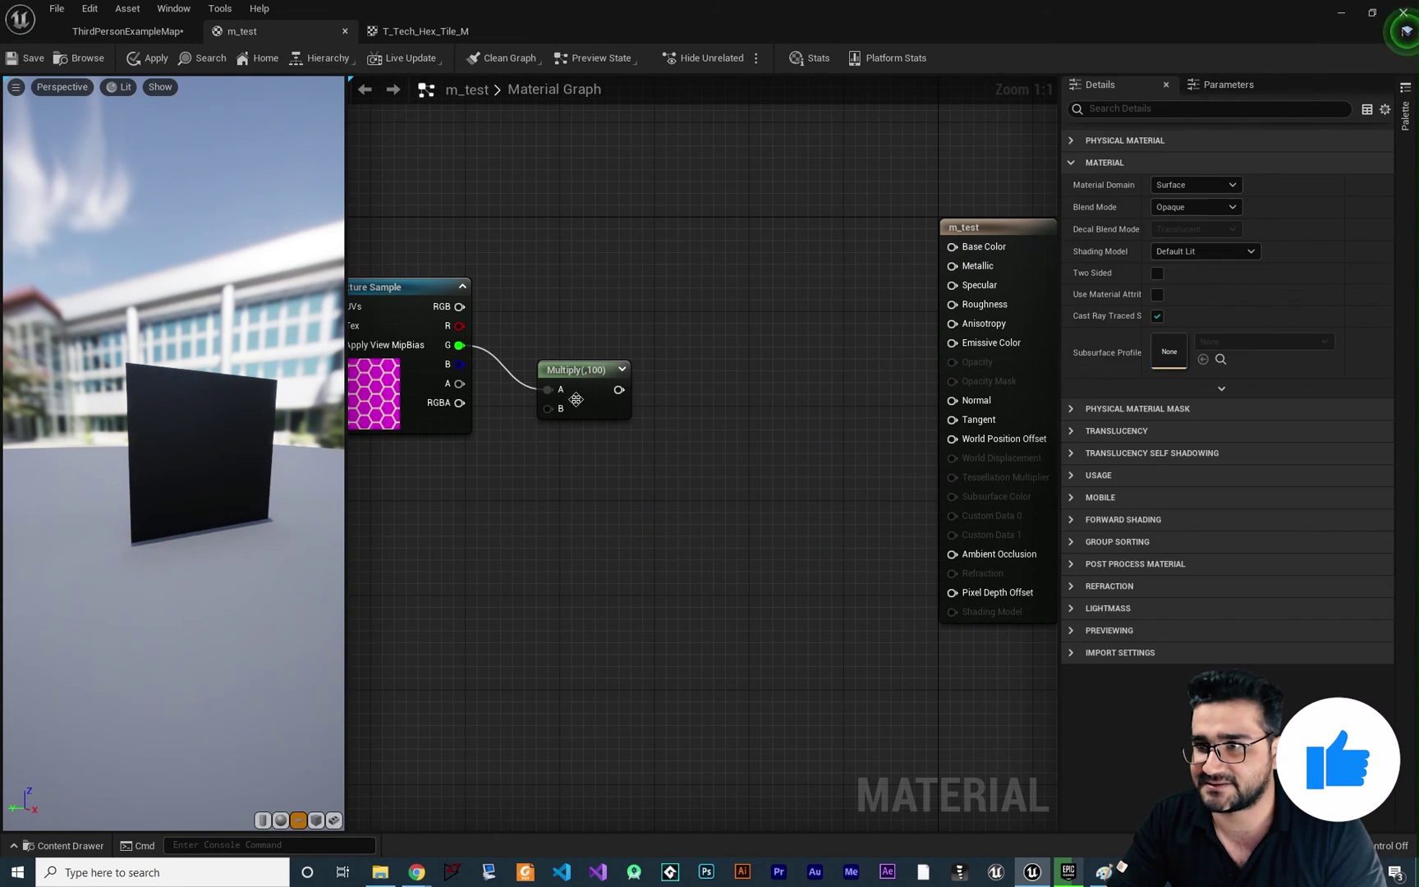
left_click_drag(575, 377, 798, 376)
key("ctrl+v")
left_click_drag(636, 450, 563, 351)
- Wire the Texture Sample's green channel into A of the blue-tint Multiply, and that node's output into A of Multiply(,100)
left_click_drag(459, 346, 775, 392)
right_click_drag(841, 483, 727, 412)
left_click(747, 406)
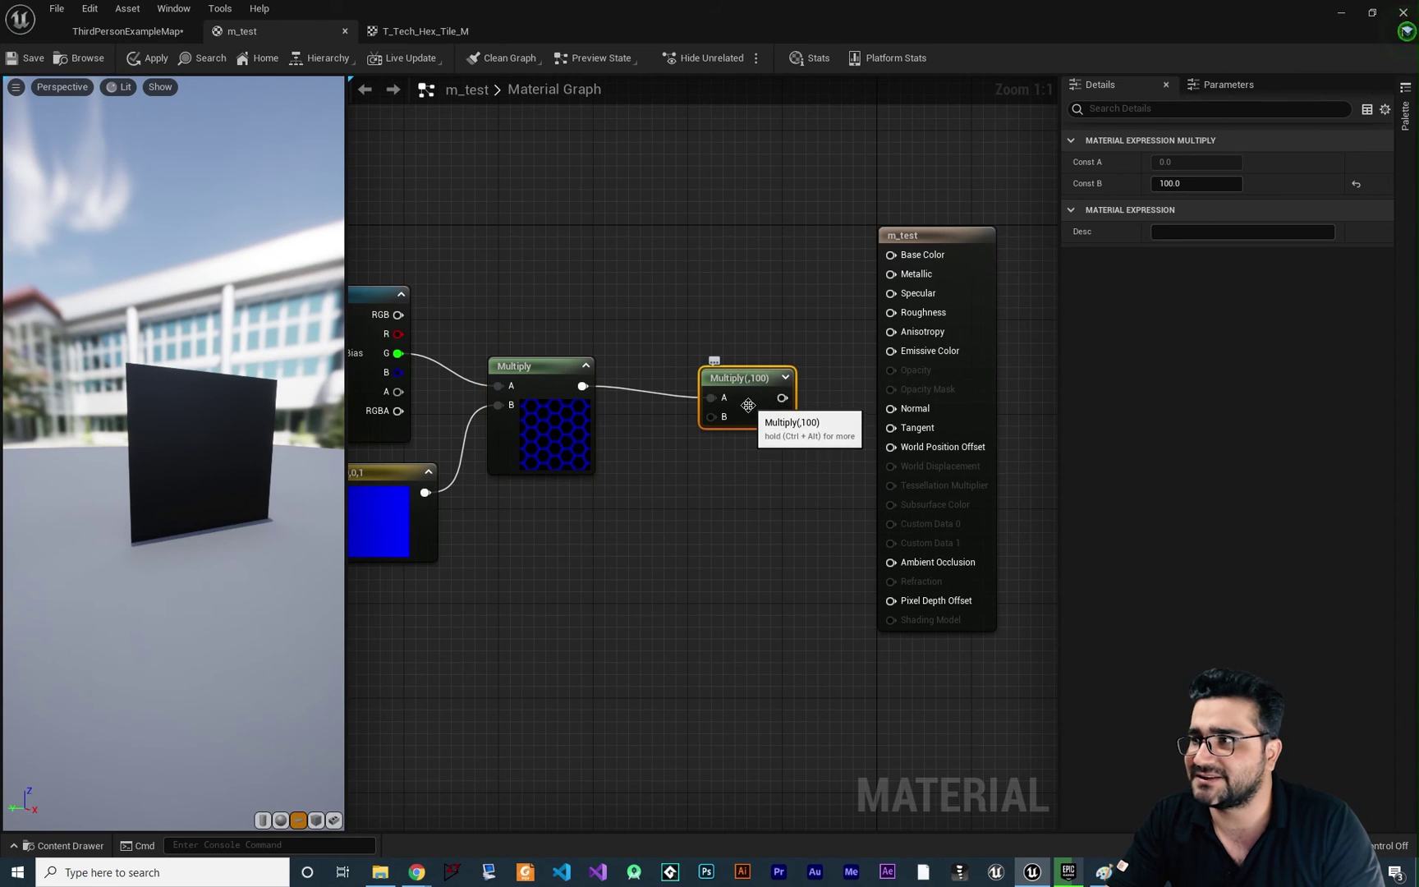
- Examine the green channel of the T_Tech_Hex_Tile_M texture and return to the m_test graph to compare it with the tinted Multiply
right_click_drag(793, 392, 952, 412)
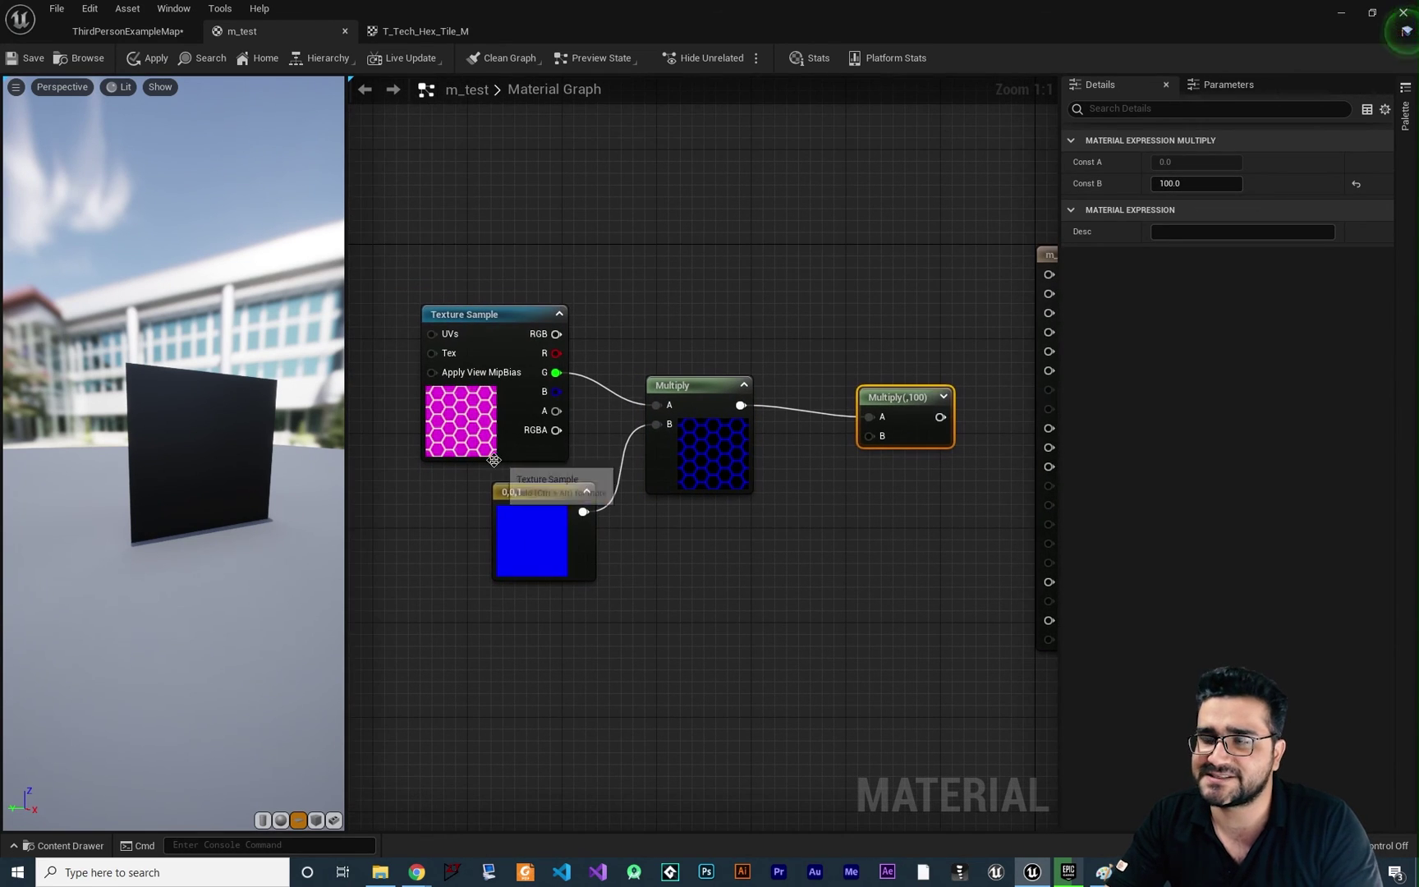
left_click(425, 31)
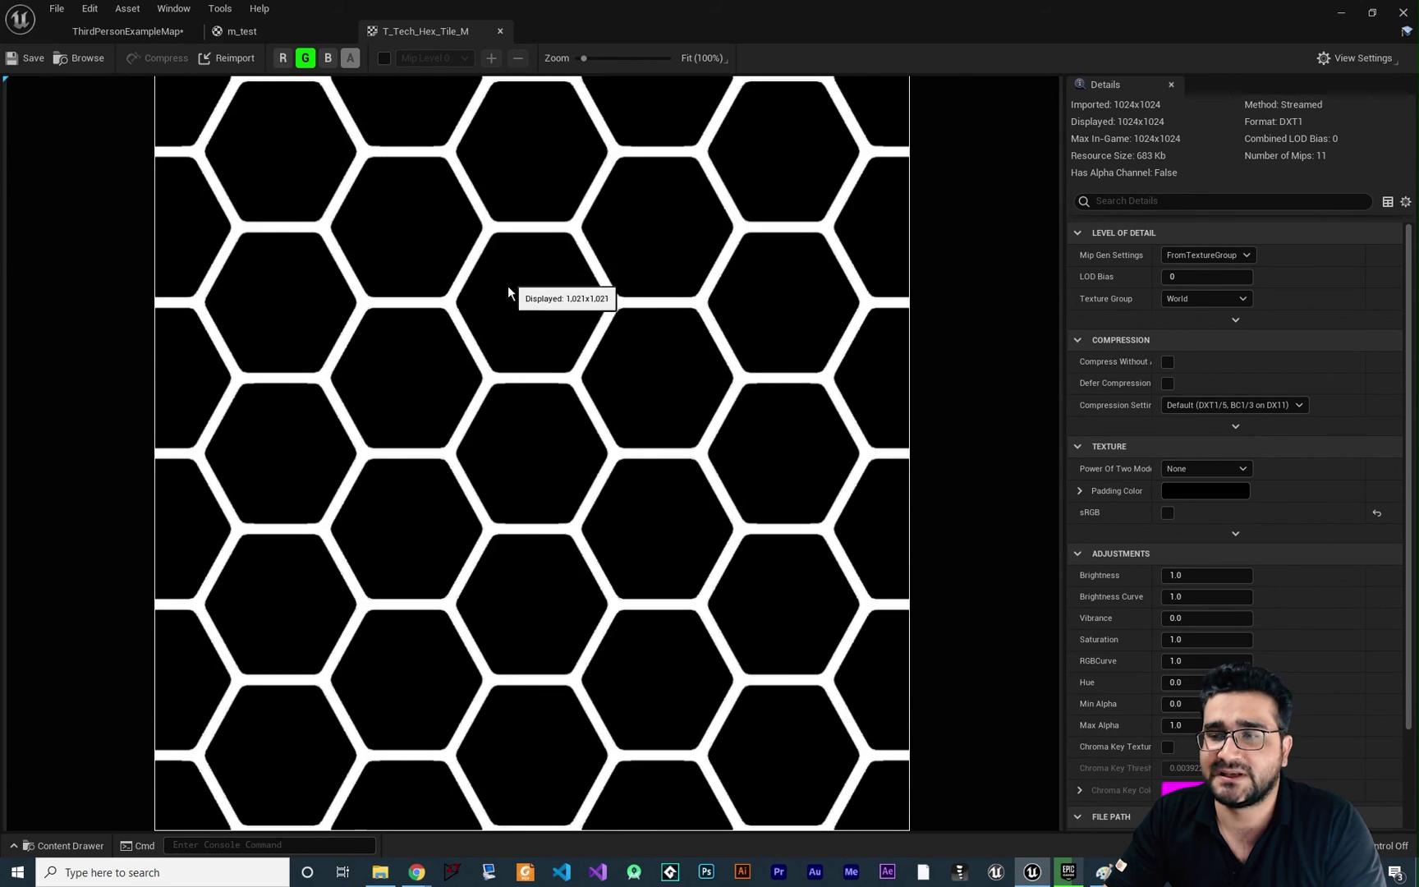
left_click(240, 30)
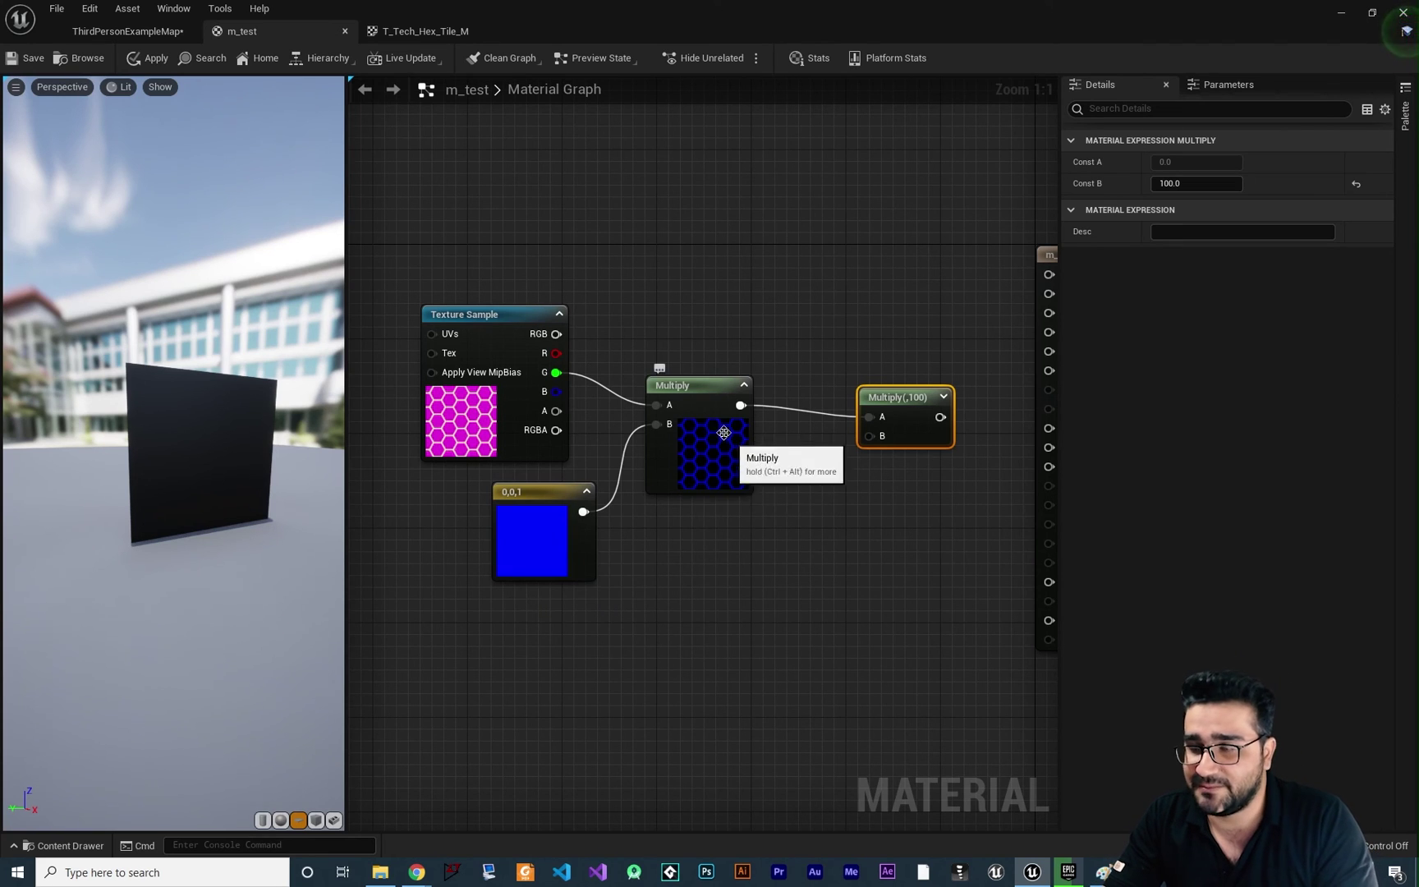
- Line up Multiply(,100) with the tint Multiply, connect its output to Emissive Color, and inspect the glowing plane in the preview
right_click_drag(841, 512, 688, 530)
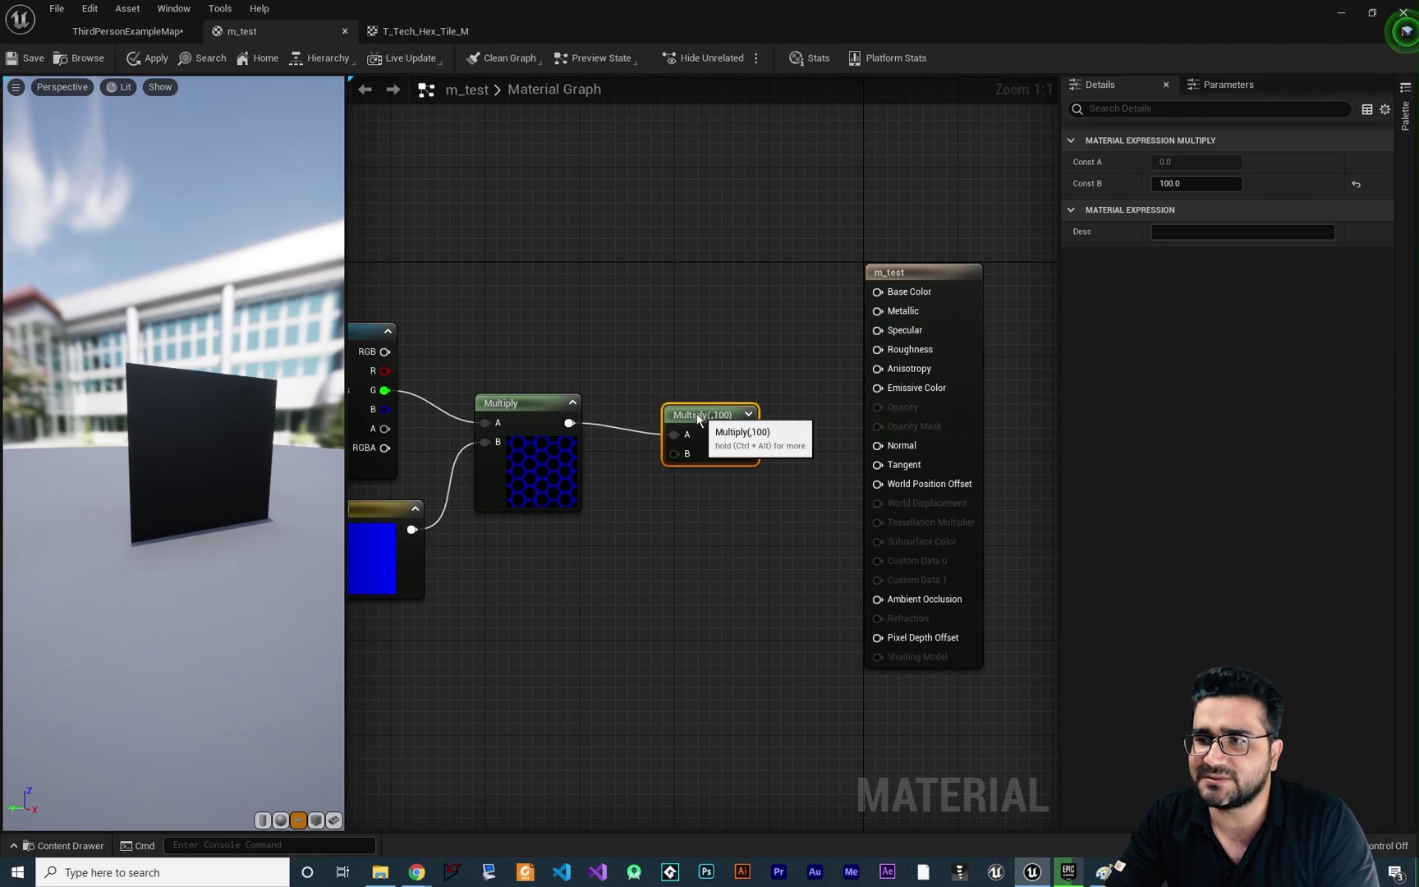
left_click_drag(697, 414, 675, 406)
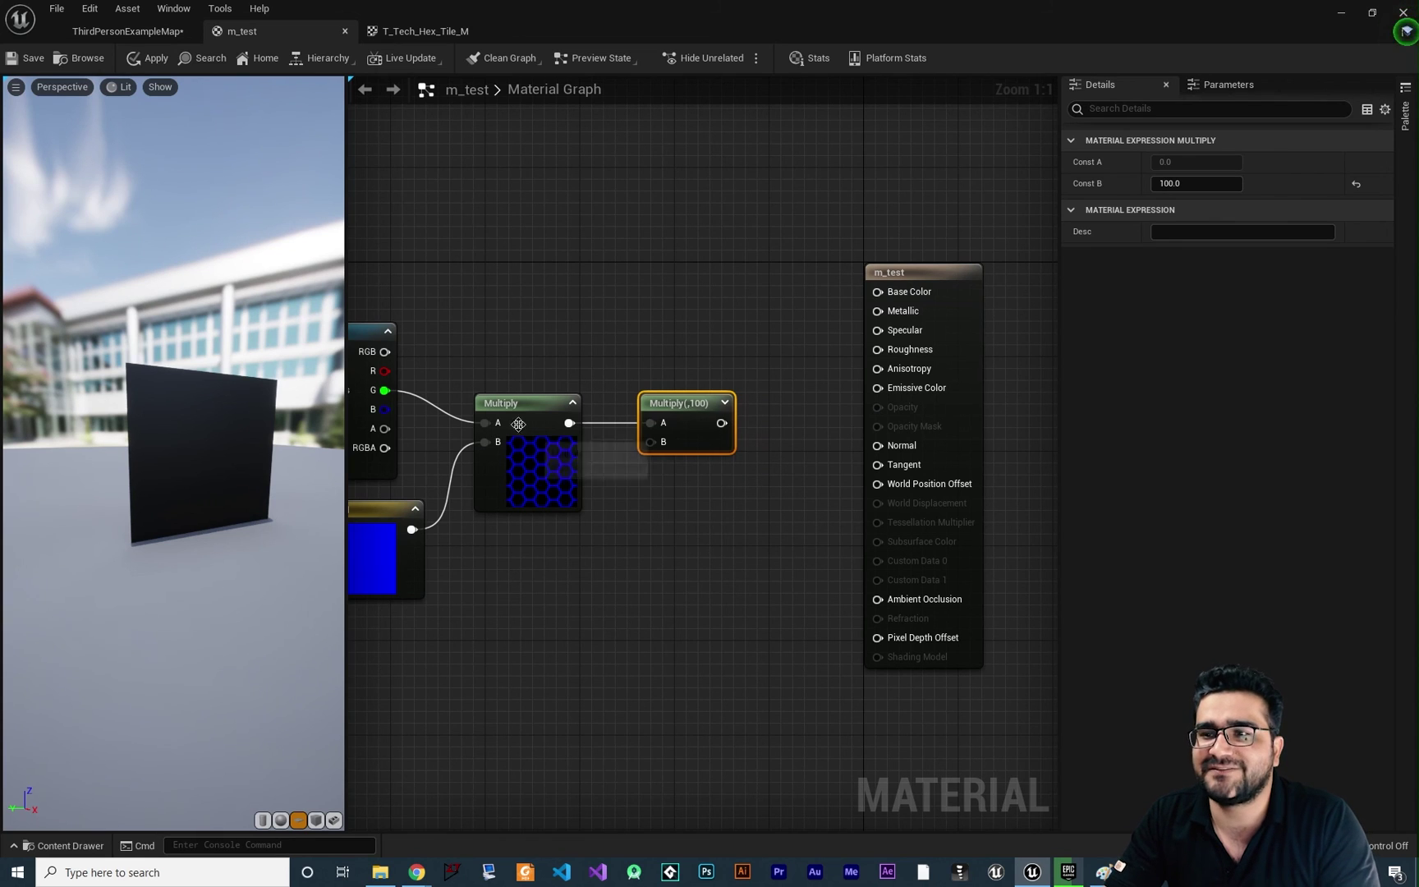
left_click_drag(800, 443, 877, 388)
scroll(154, 457, "up", 3)
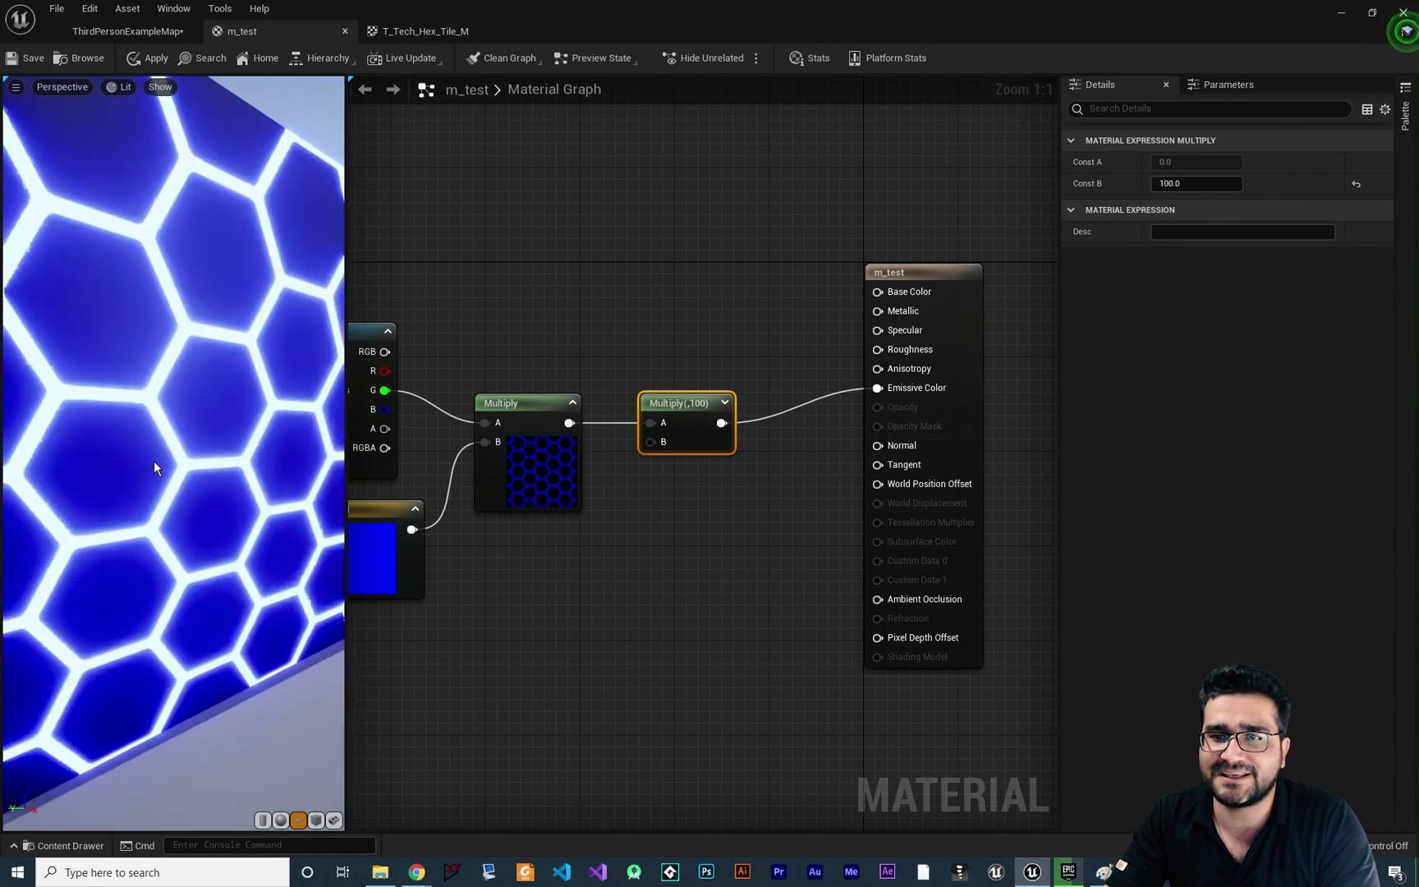
left_click_drag(129, 482, 230, 503)
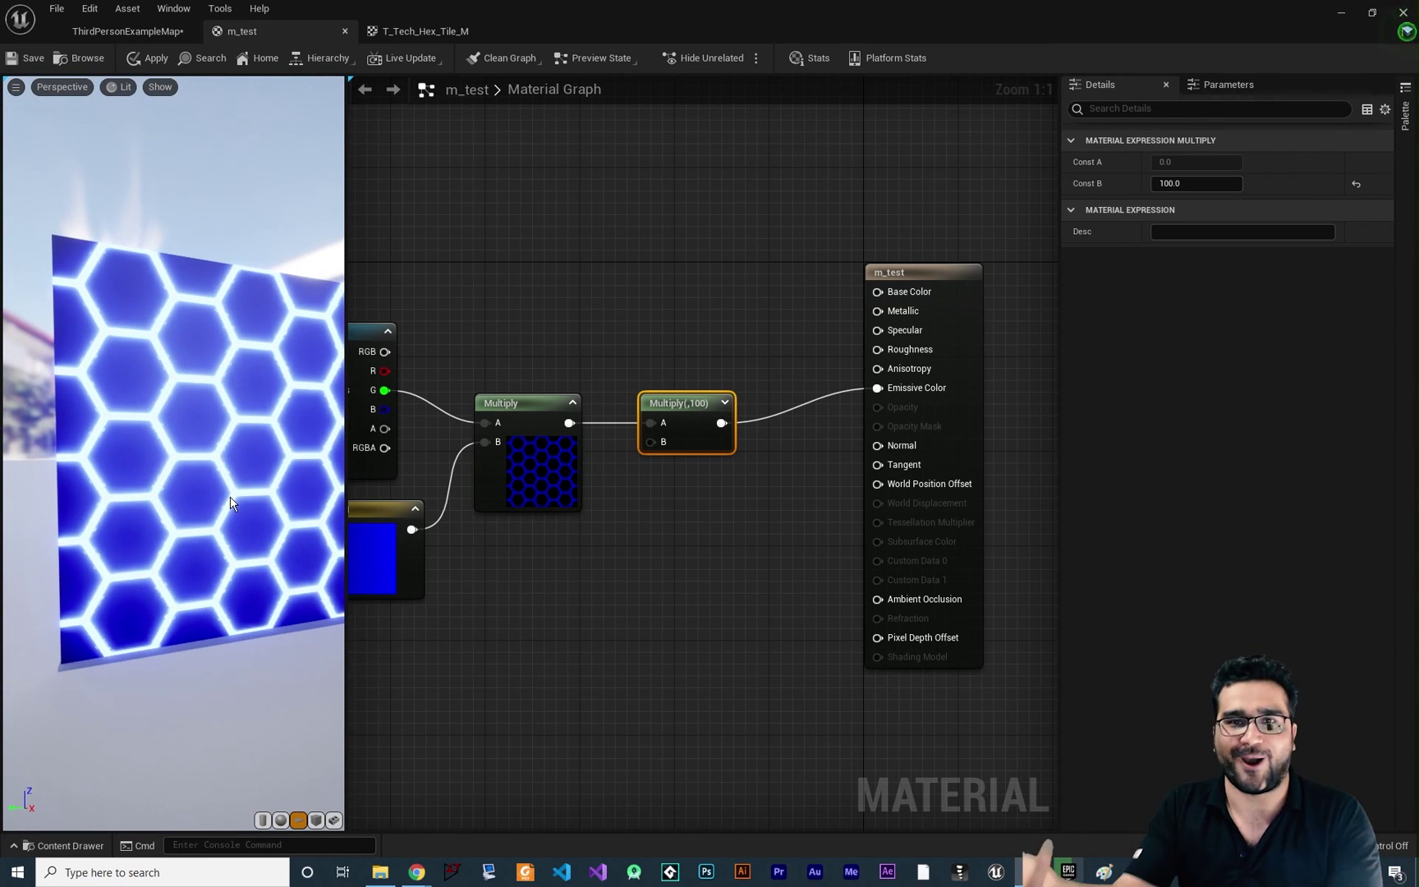